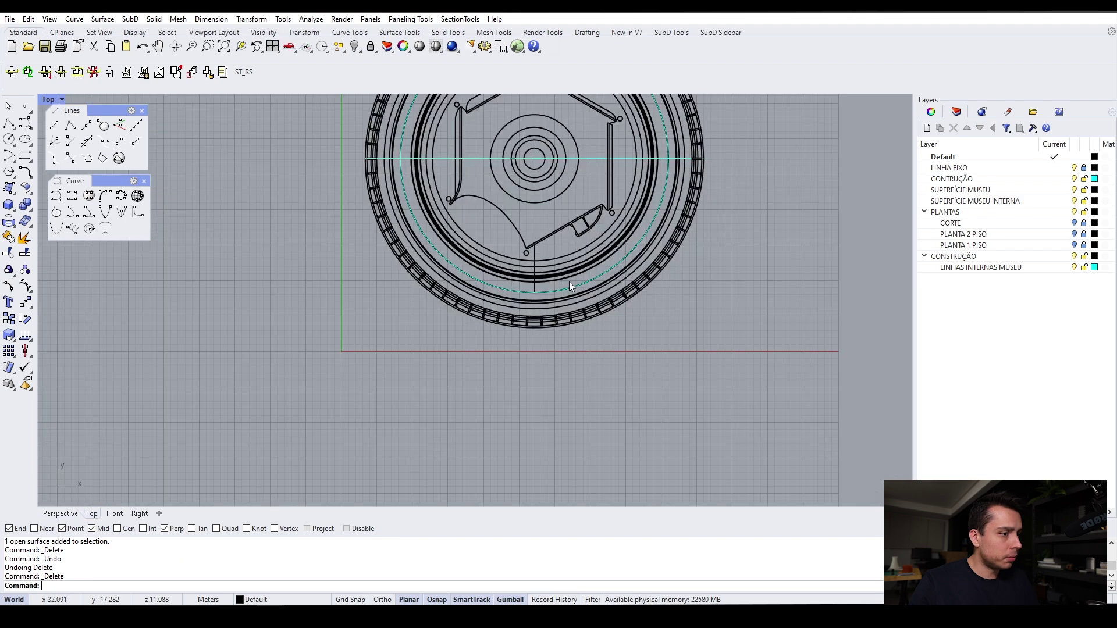
Insert the image file 06c.jpg as a picture beside the museum plan in the Top view
scroll(522, 232, "up", 6)
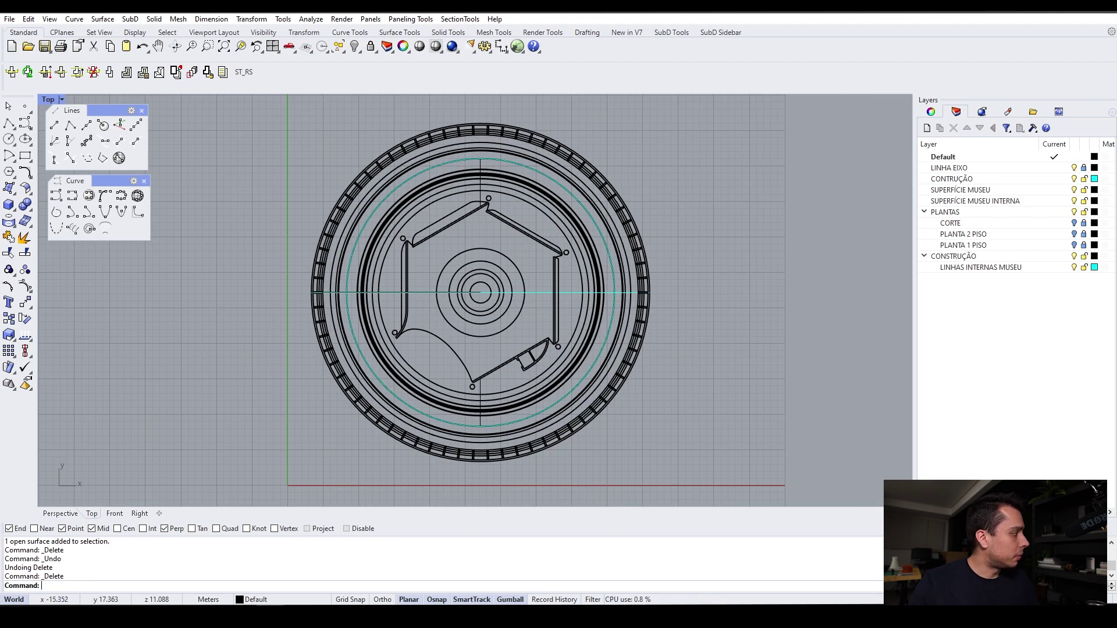
scroll(369, 277, "down", 3)
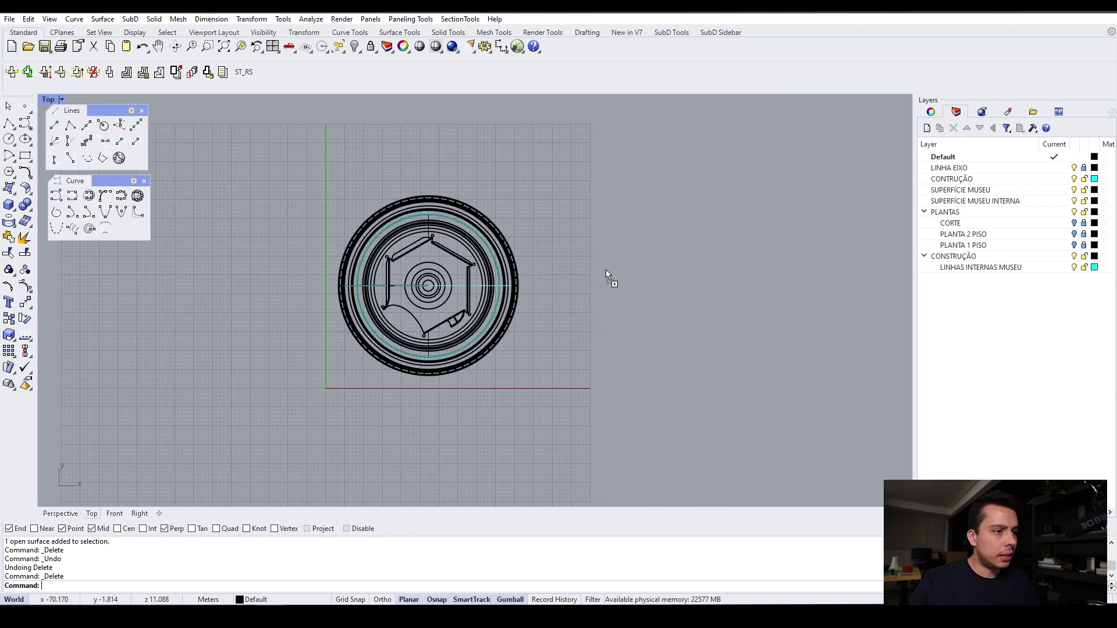
left_click_drag(617, 275, 617, 275)
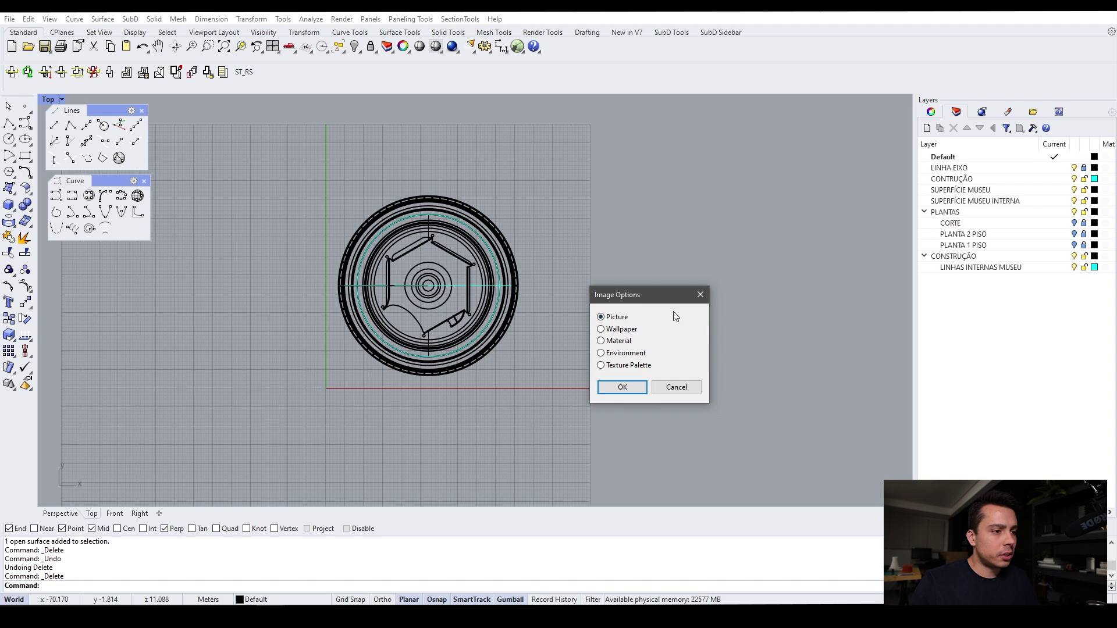
left_click(623, 391)
left_click(576, 387)
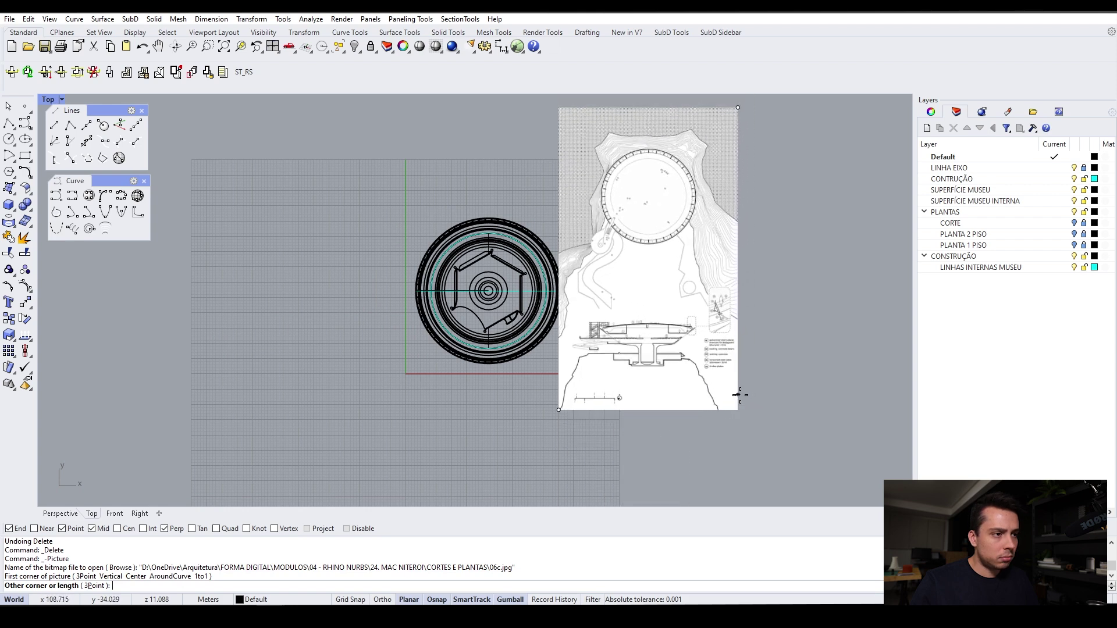
left_click(812, 383)
Move the inserted picture over the museum plan so its drawn circular building lies under the modelled circle
scroll(758, 375, "down", 2)
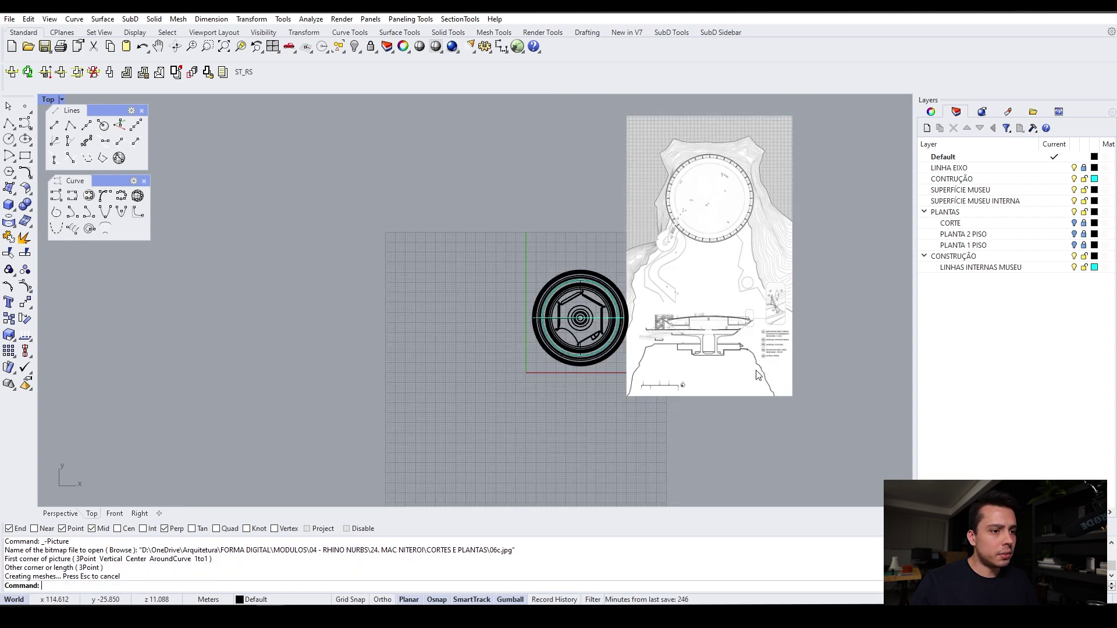
left_click(791, 286)
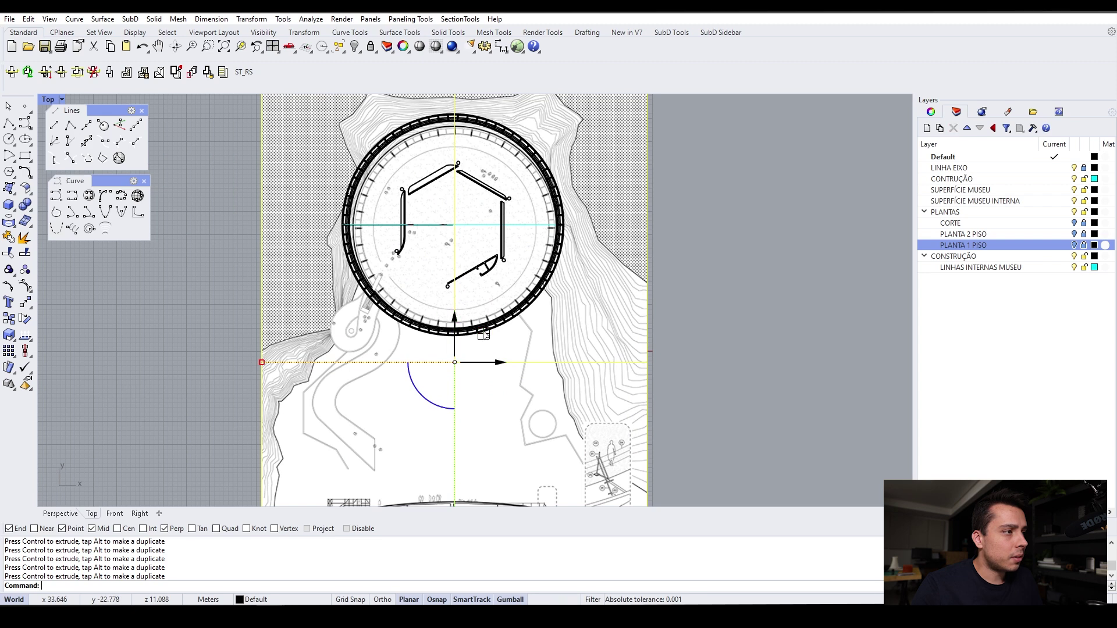
left_click_drag(482, 333, 482, 330)
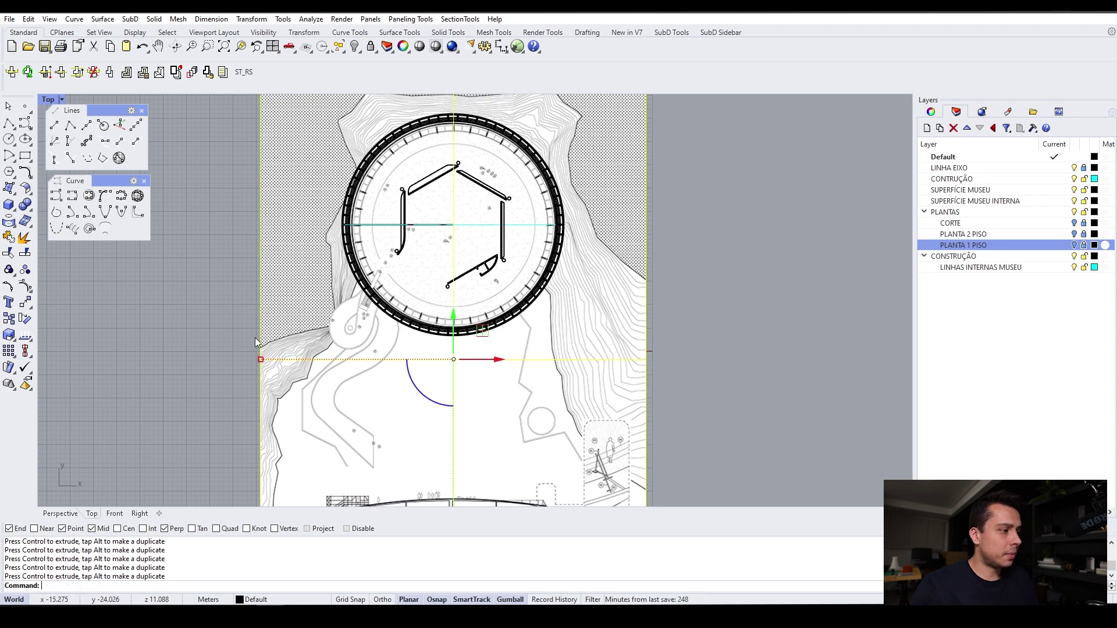
scroll(399, 270, "down", 2)
mouse_move(313, 320)
left_mouse_down()
mouse_move(290, 319)
mouse_move(294, 329)
left_mouse_up()
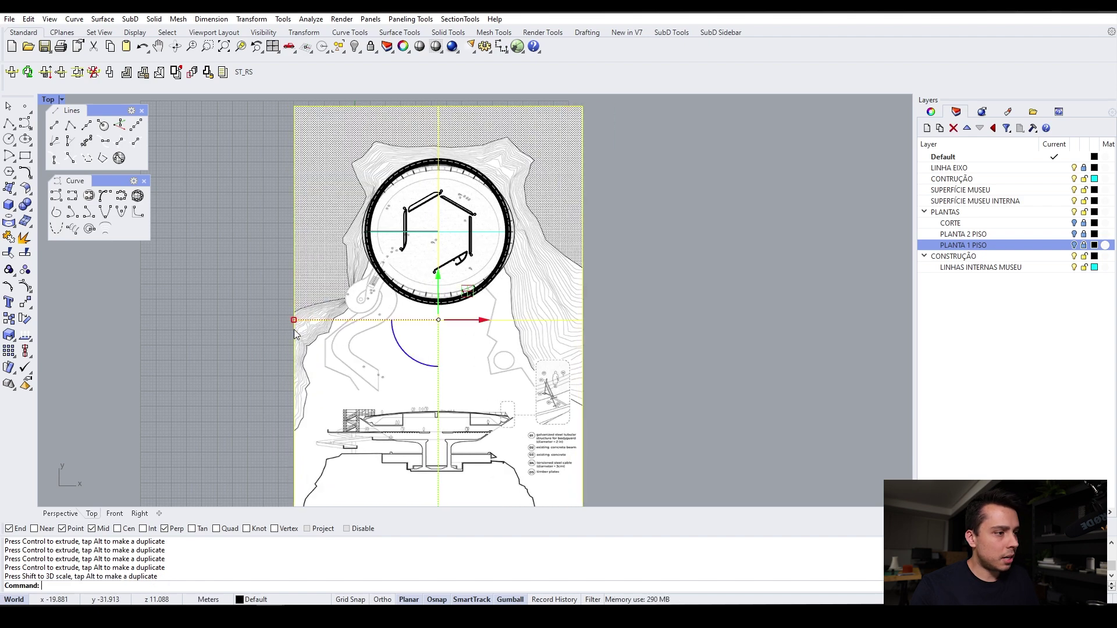
key("ctrl+z")
left_click_drag(492, 321, 523, 321)
key("ctrl+z")
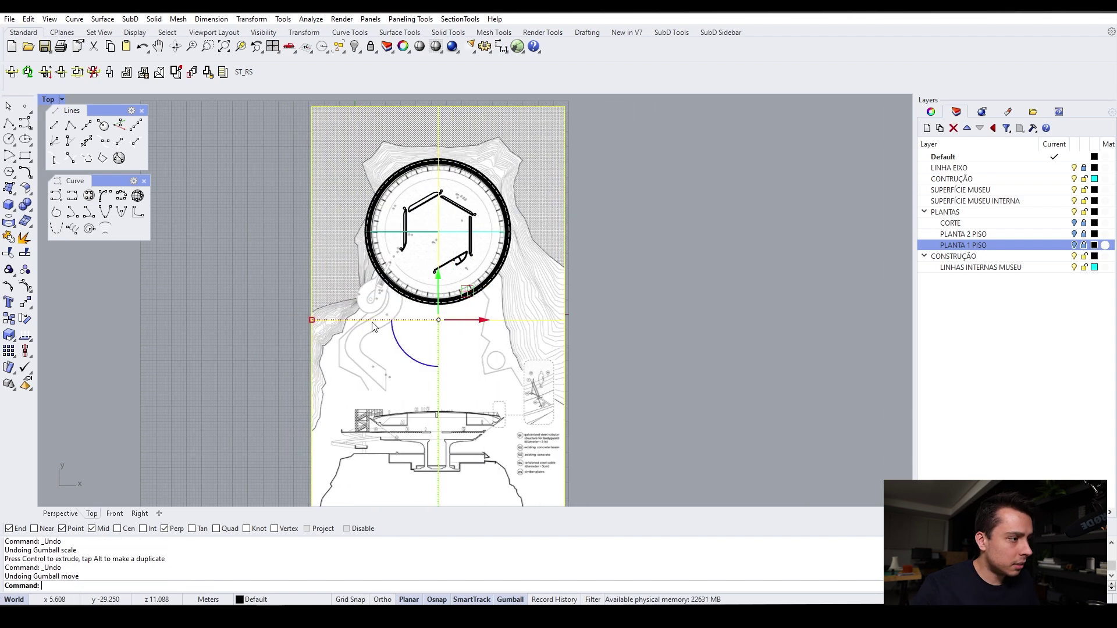
Scale up the picture uniformly and move it down so its circular building matches the museum's outer ring
mouse_move(313, 321)
left_mouse_down()
mouse_move(275, 320)
mouse_move(366, 340)
mouse_move(269, 355)
mouse_move(319, 319)
mouse_move(364, 318)
mouse_move(299, 319)
left_mouse_up()
scroll(374, 212, "up", 2)
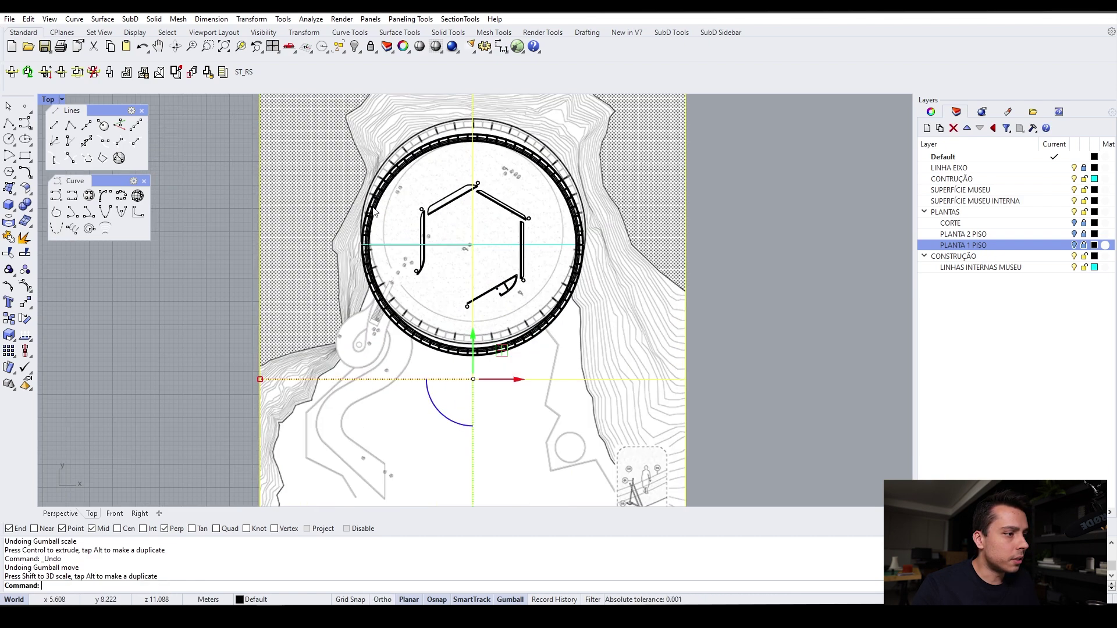
left_click_drag(506, 352, 504, 362)
scroll(504, 362, "up", 5)
scroll(525, 287, "up", 2)
scroll(541, 355, "down", 2)
scroll(541, 355, "down", 5)
scroll(515, 175, "up", 1)
scroll(514, 175, "down", 5)
scroll(357, 379, "up", 4)
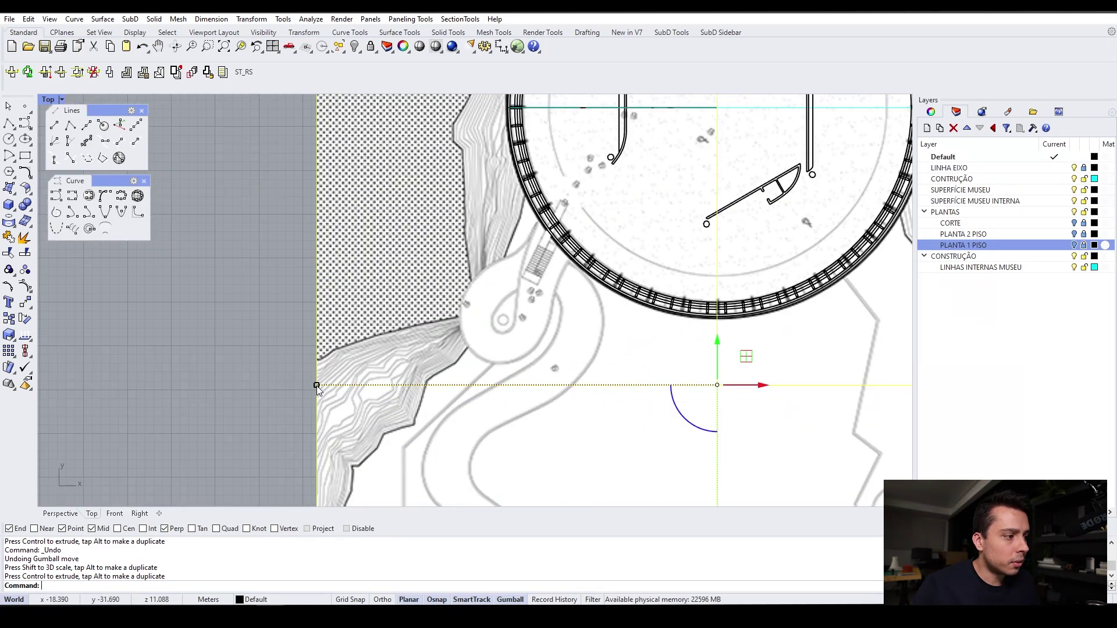
Fine-tune the picture's uniform scale and vertical position until its circle follows the museum's outer edge
scroll(333, 392, "down", 2)
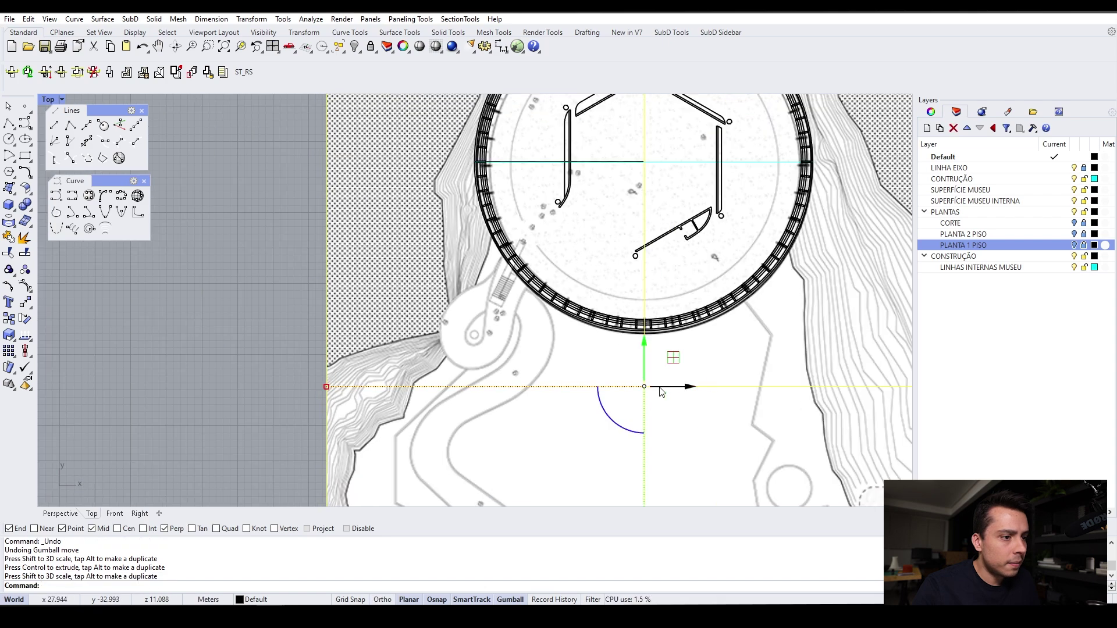
scroll(645, 404, "up", 3)
left_click_drag(631, 356, 631, 352)
scroll(544, 486, "down", 4)
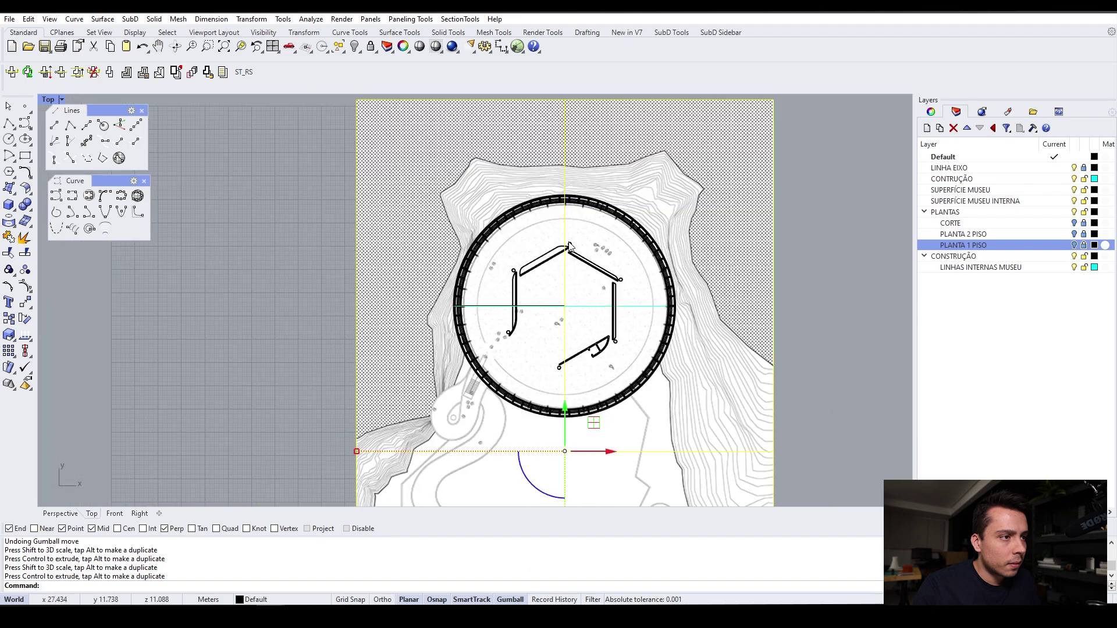
scroll(583, 183, "up", 3)
scroll(595, 127, "down", 3)
scroll(584, 243, "up", 4)
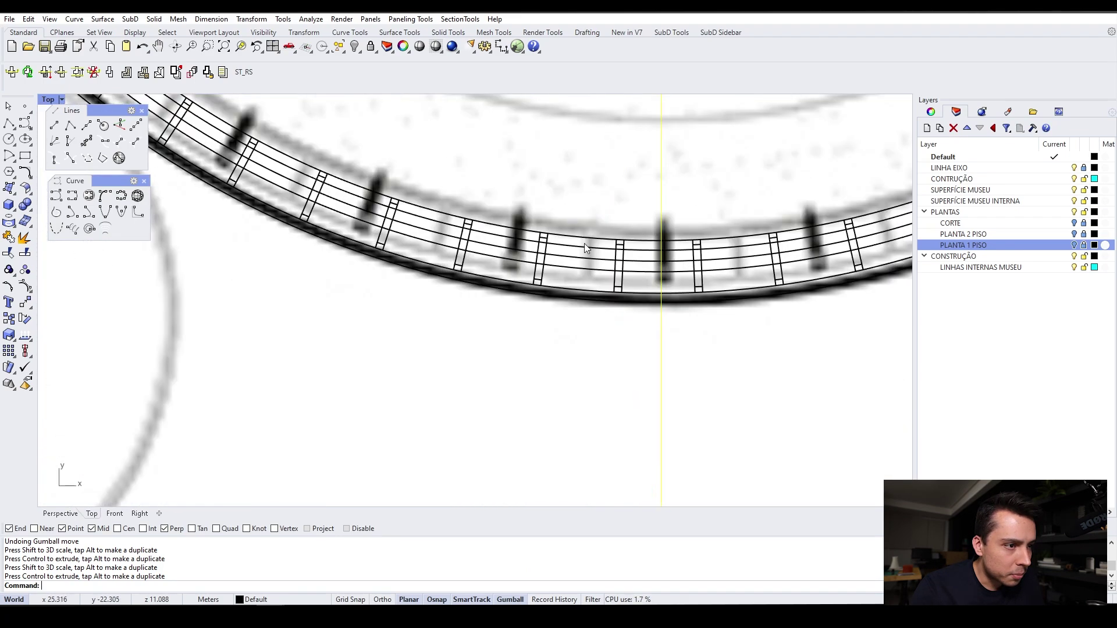
right_click_drag(584, 244, 536, 142)
scroll(614, 460, "down", 5)
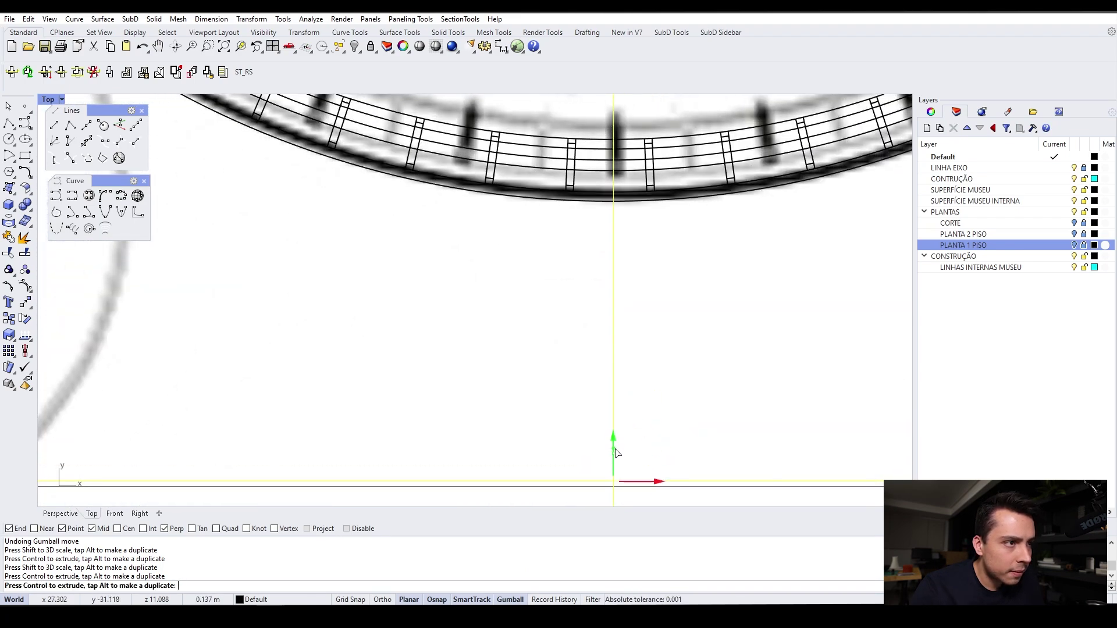
Check the picture's alignment around the museum ring and nudge it slightly in the negative X direction
scroll(642, 140, "up", 5)
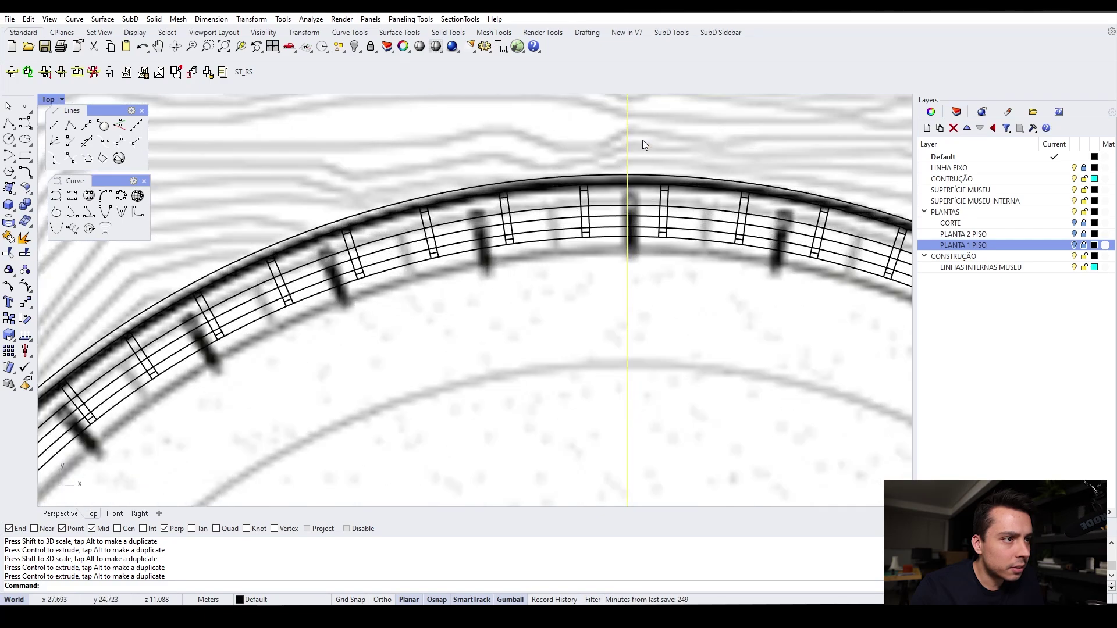
scroll(554, 138, "down", 8)
scroll(411, 374, "up", 12)
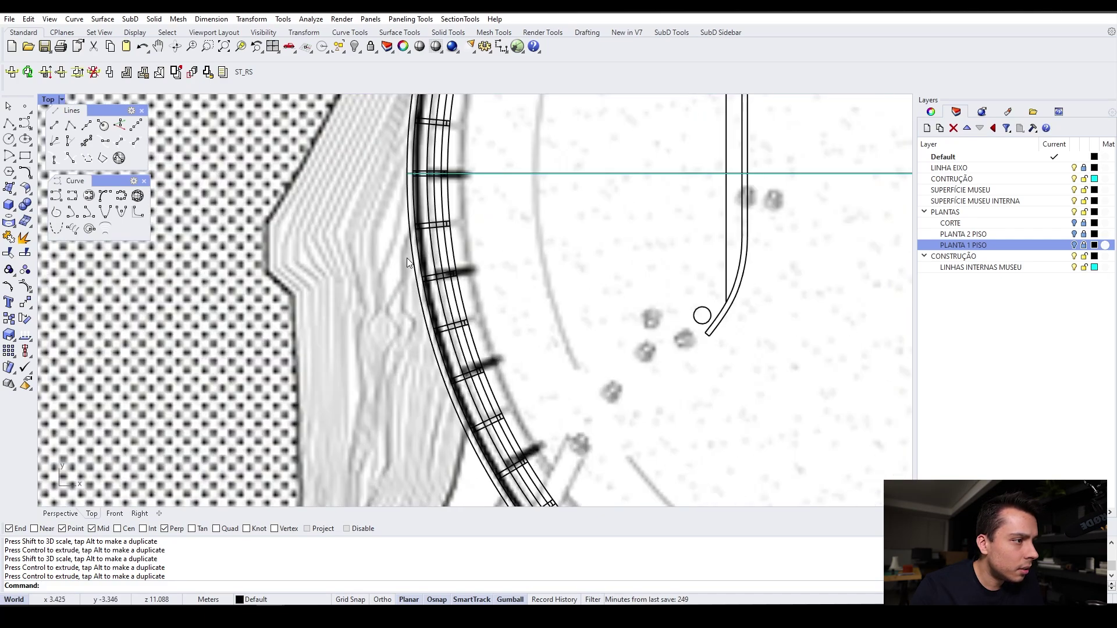
scroll(407, 257, "down", 12)
scroll(786, 295, "up", 10)
scroll(707, 233, "down", 5)
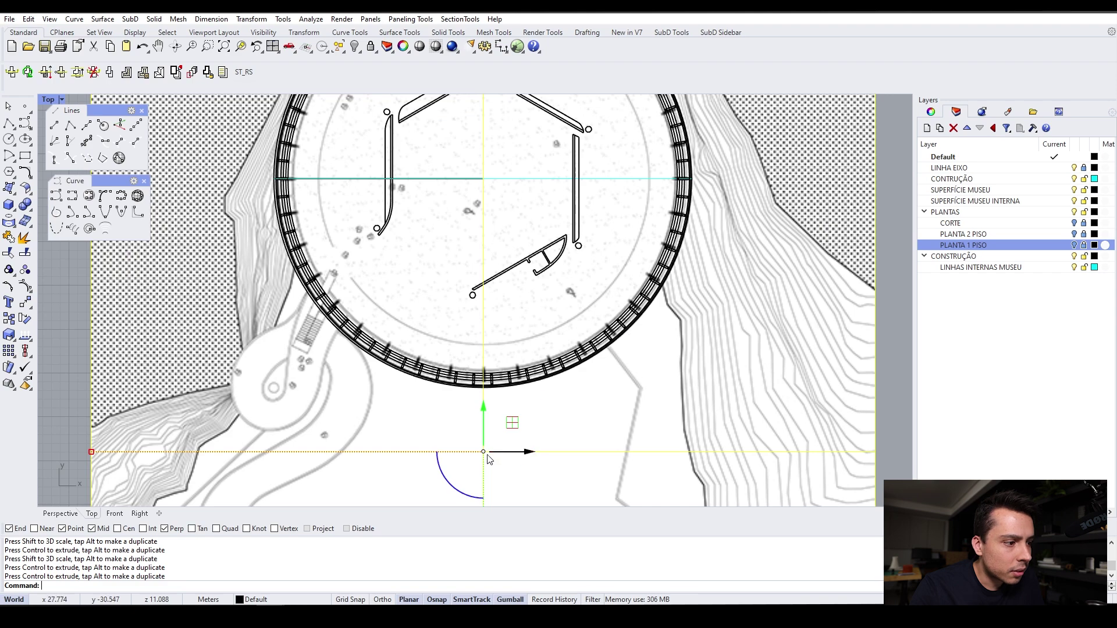
scroll(503, 378, "up", 5)
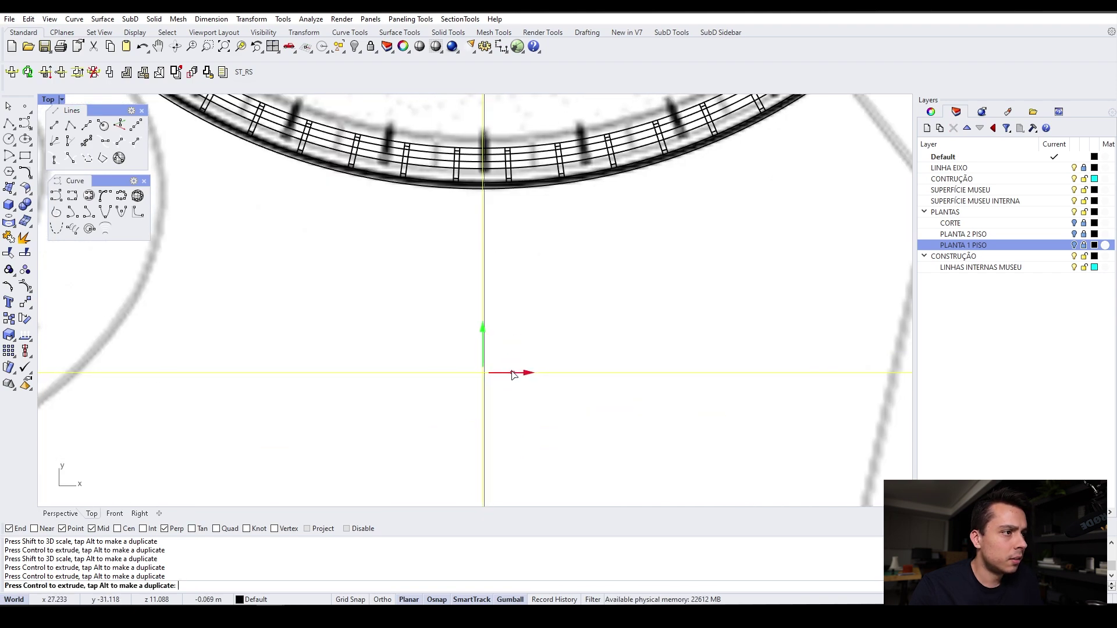
scroll(511, 381, "down", 4)
scroll(488, 307, "down", 2)
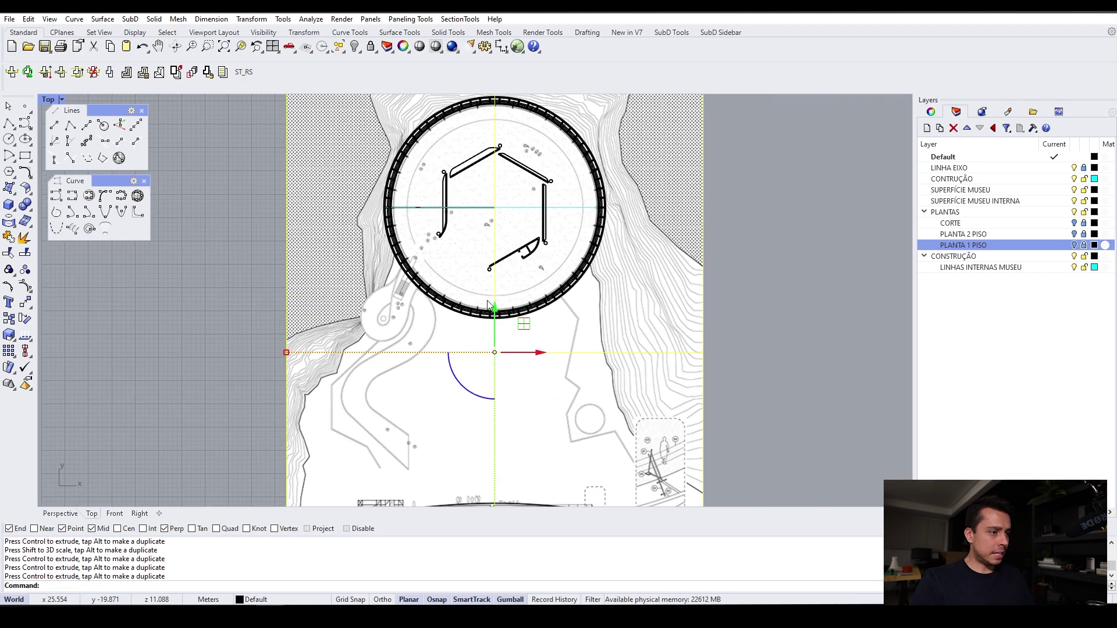
scroll(505, 247, "up", 3)
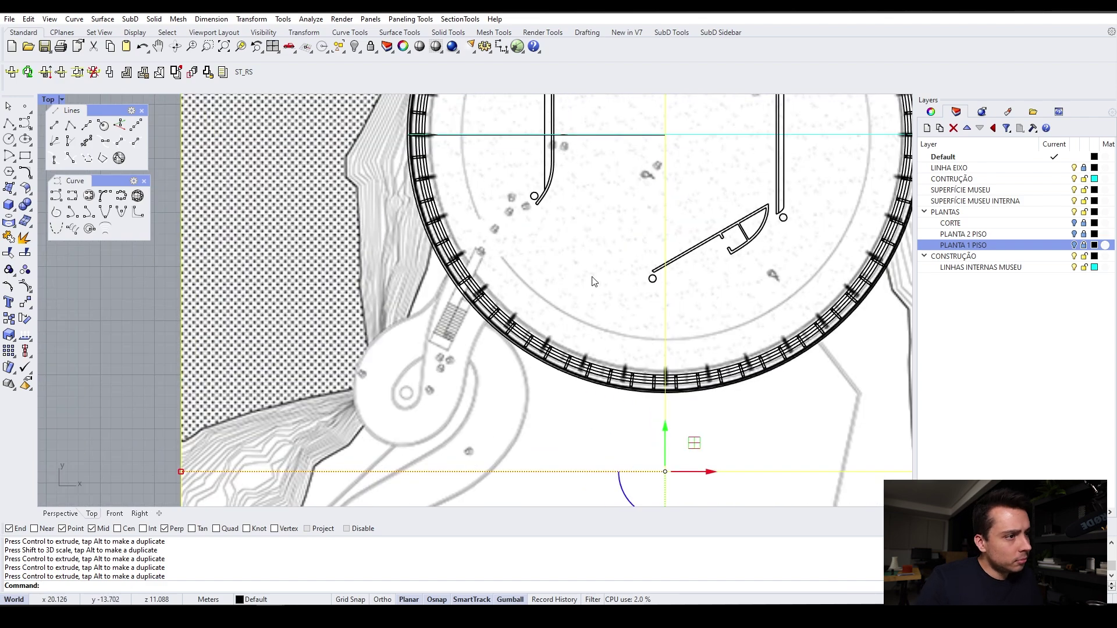
scroll(593, 282, "down", 3)
scroll(497, 349, "up", 2)
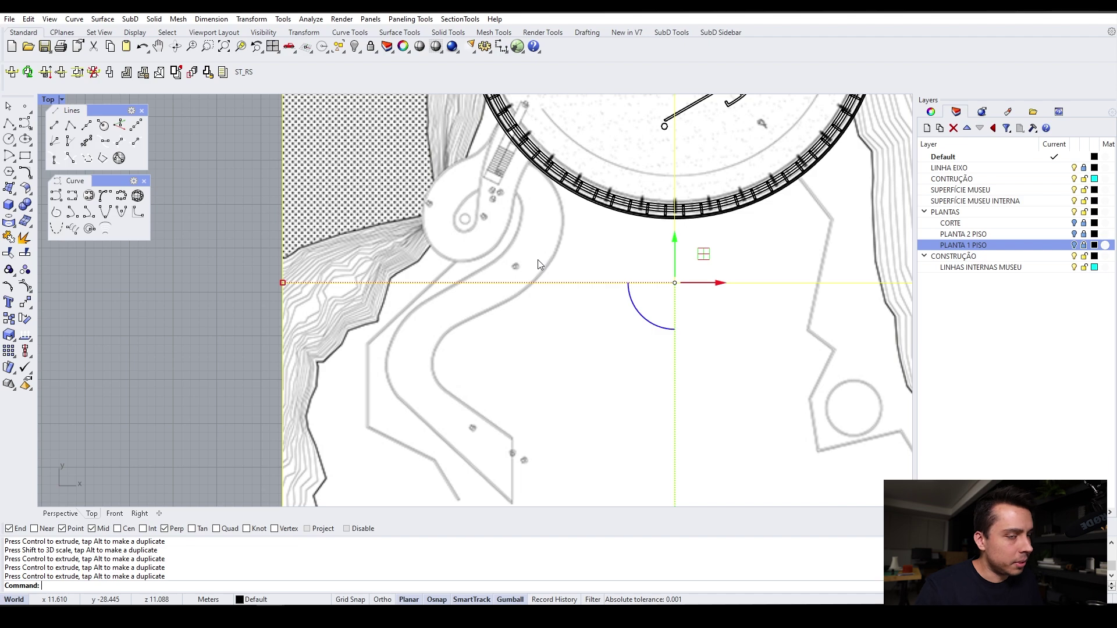
scroll(537, 278, "down", 1)
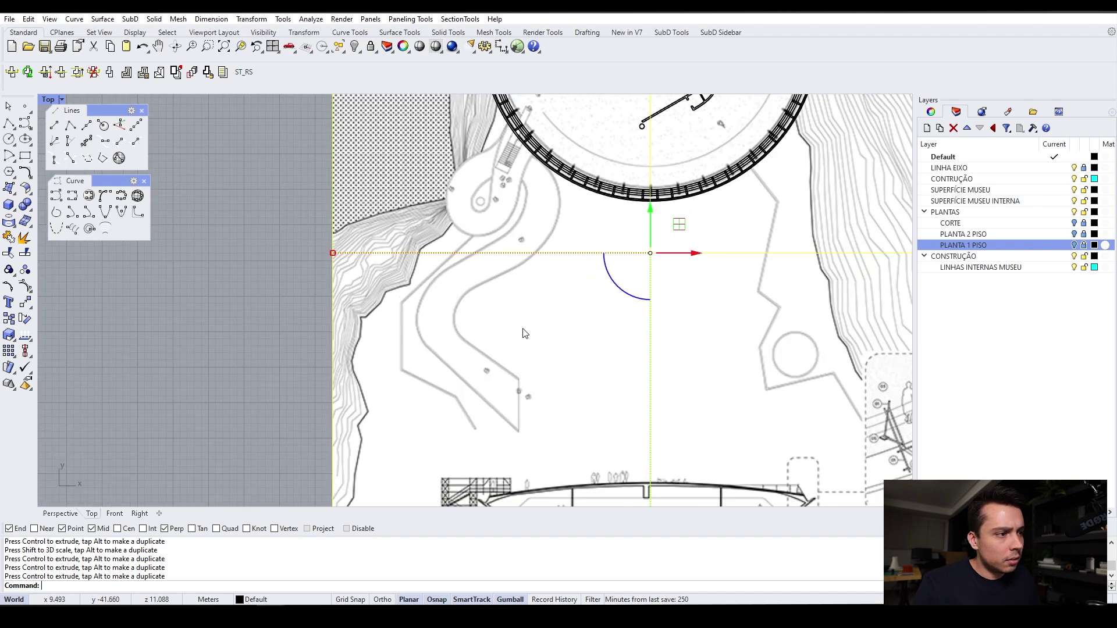
scroll(526, 333, "down", 6)
scroll(682, 230, "up", 2)
Create a new layer named PLANTA COBERTURA
right_click(958, 325)
left_click(953, 310)
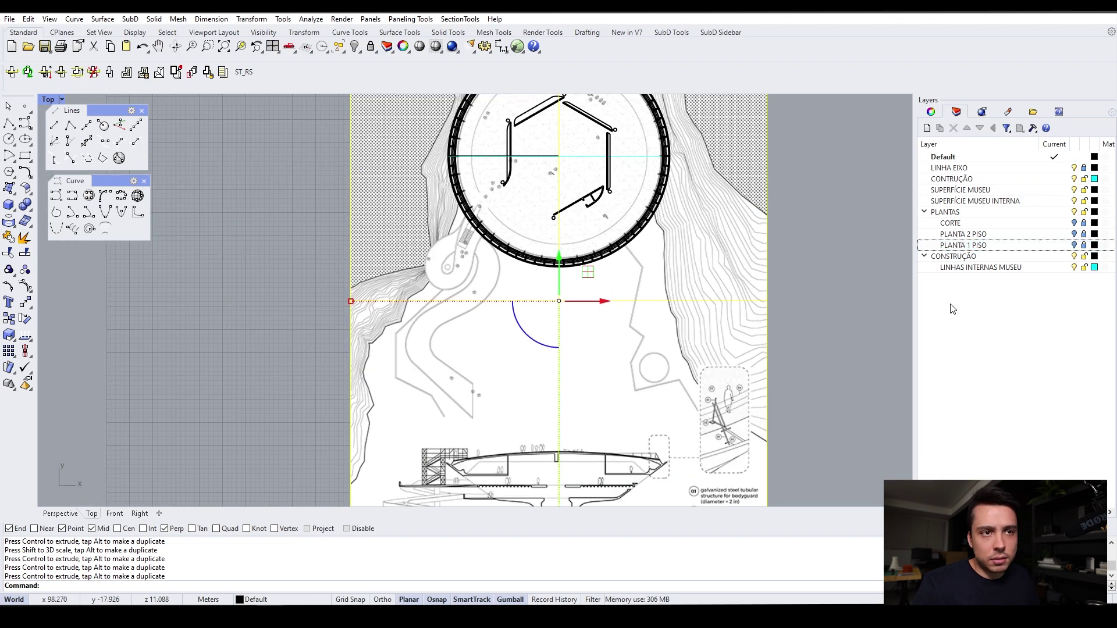
right_click(949, 285)
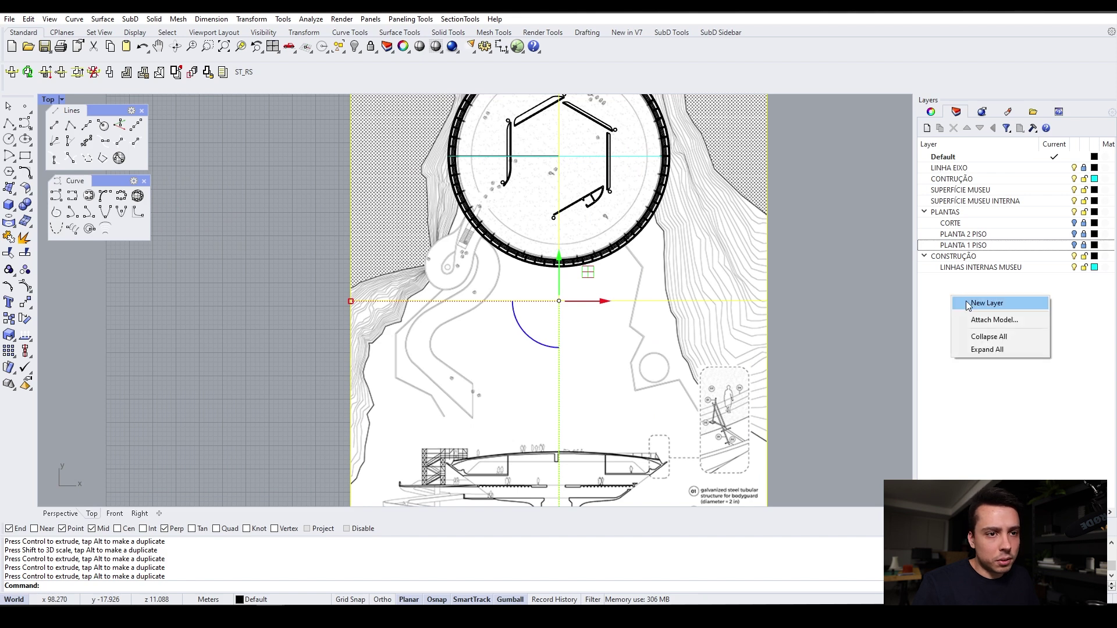
left_click(966, 303)
type("PLA")
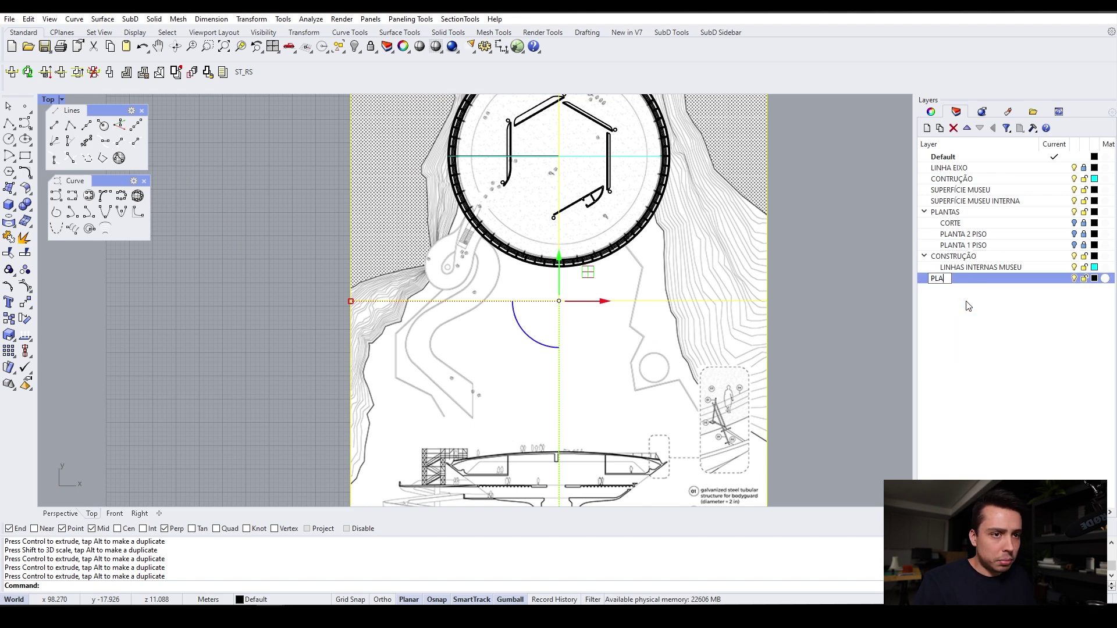
type("NTA COBERTURA")
key("Return")
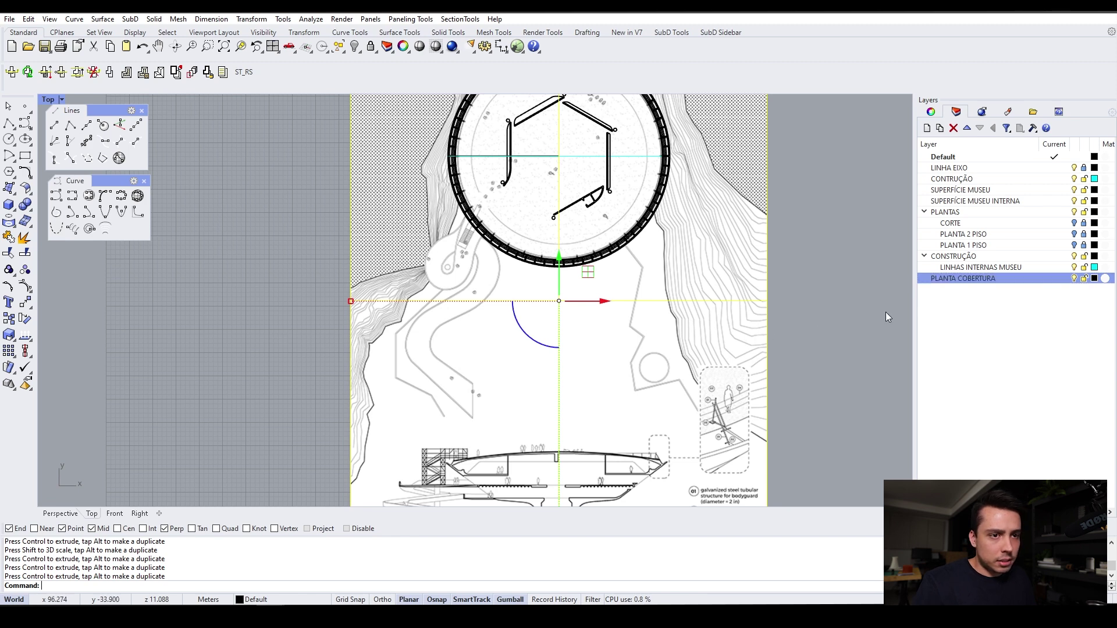
Assign the selected picture to the PLANTA COBERTURA layer and nest that layer under PLANTAS
right_click(963, 279)
left_click(1024, 483)
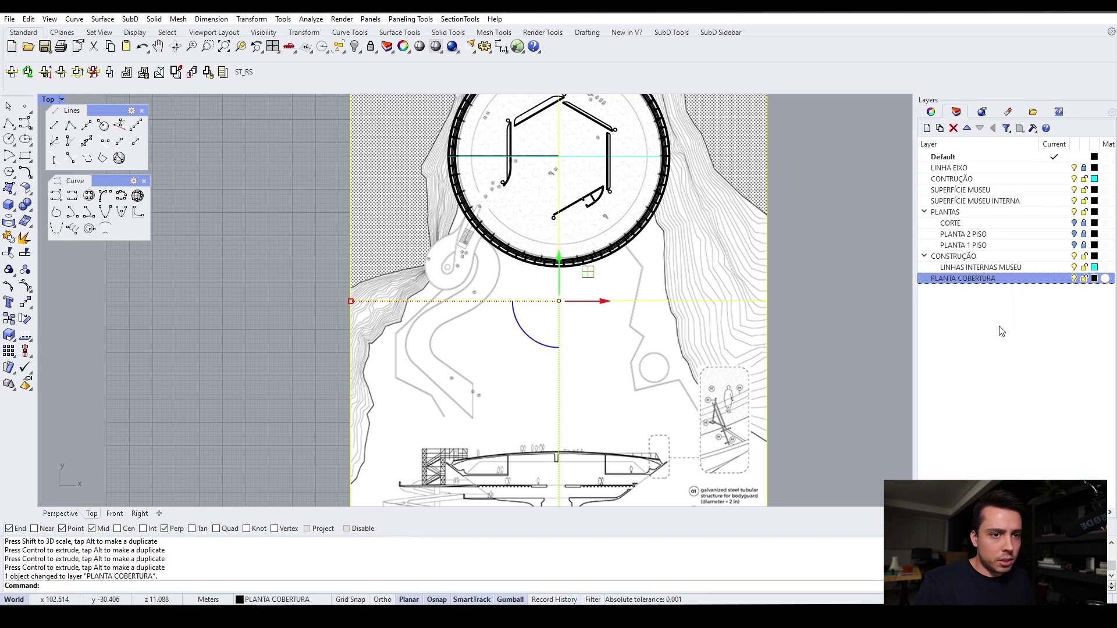
left_click_drag(970, 283, 968, 213)
left_click(1075, 257)
left_click(1075, 257)
scroll(577, 309, "down", 3)
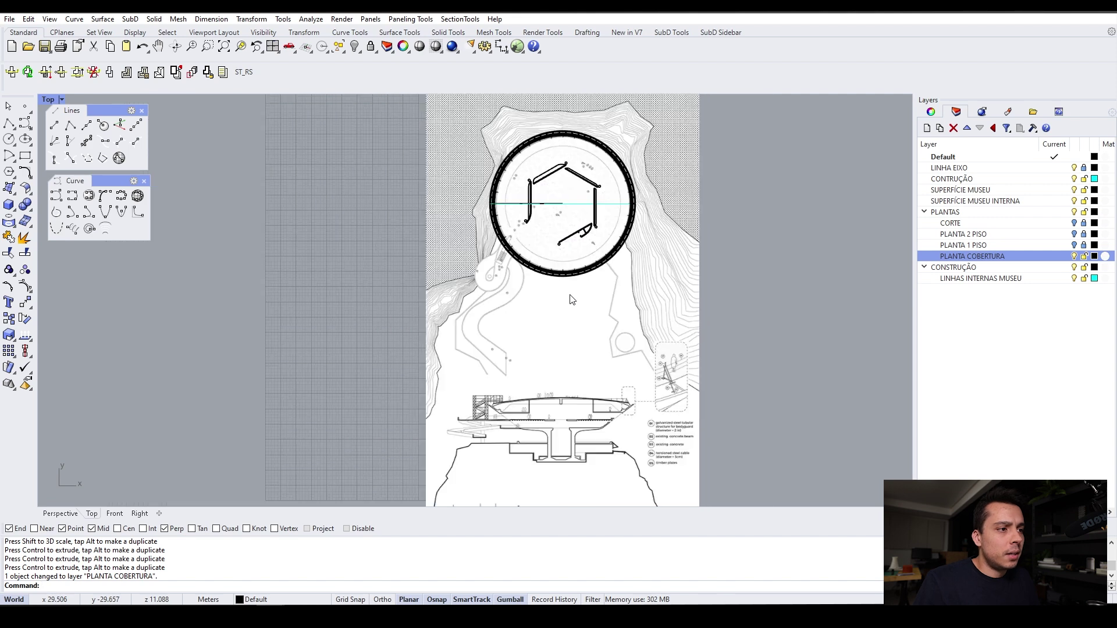
Create a new layer named LINHAS RAMPA
left_click(948, 314)
right_click(948, 311)
left_click(969, 313)
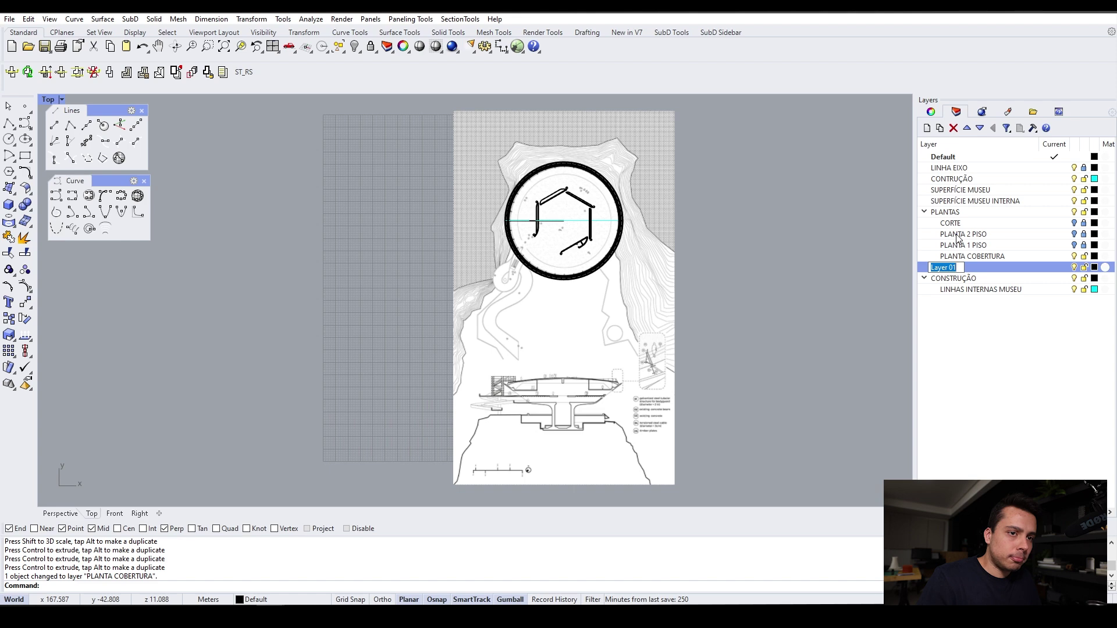
type("LINHAS RAMPA")
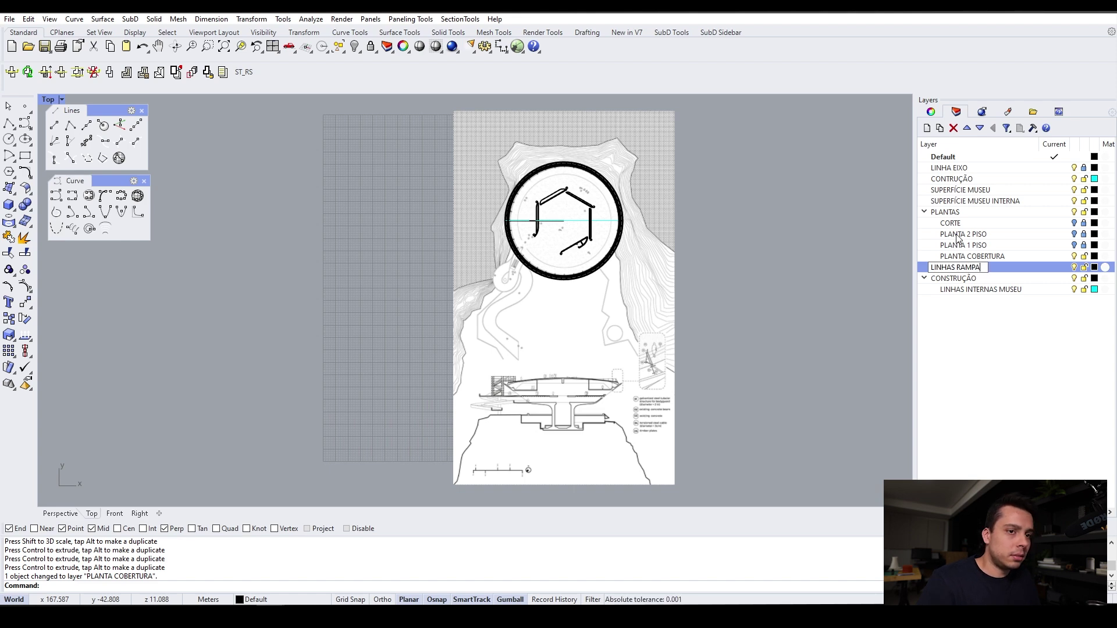
key("Return")
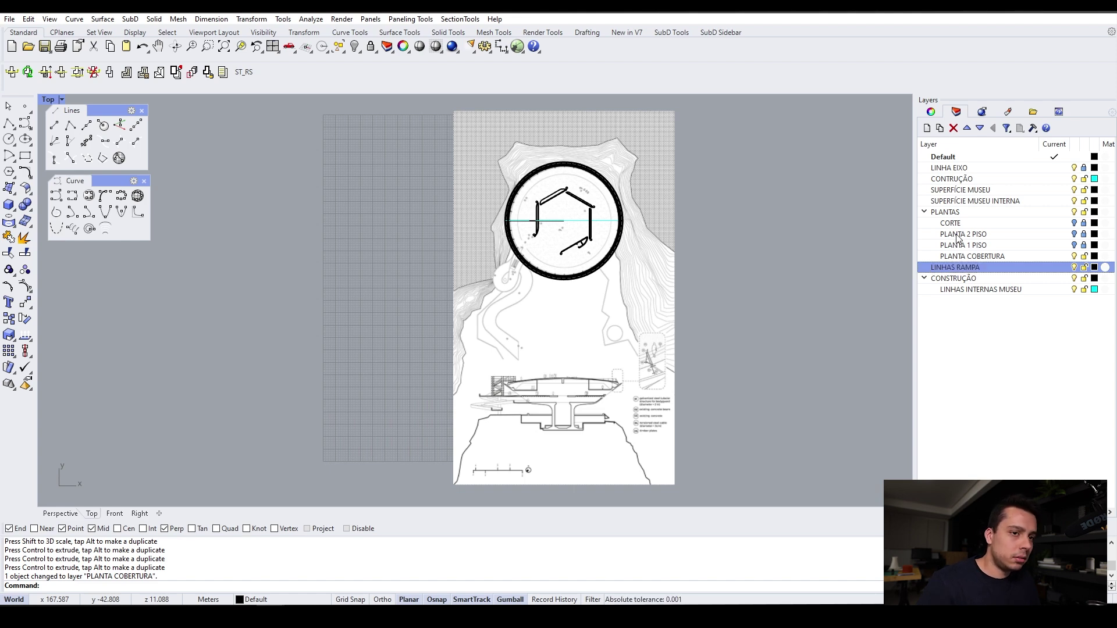
Nest the LINHAS RAMPA layer under CONSTRUÇÃO and make it the current layer
left_click_drag(996, 274, 997, 280)
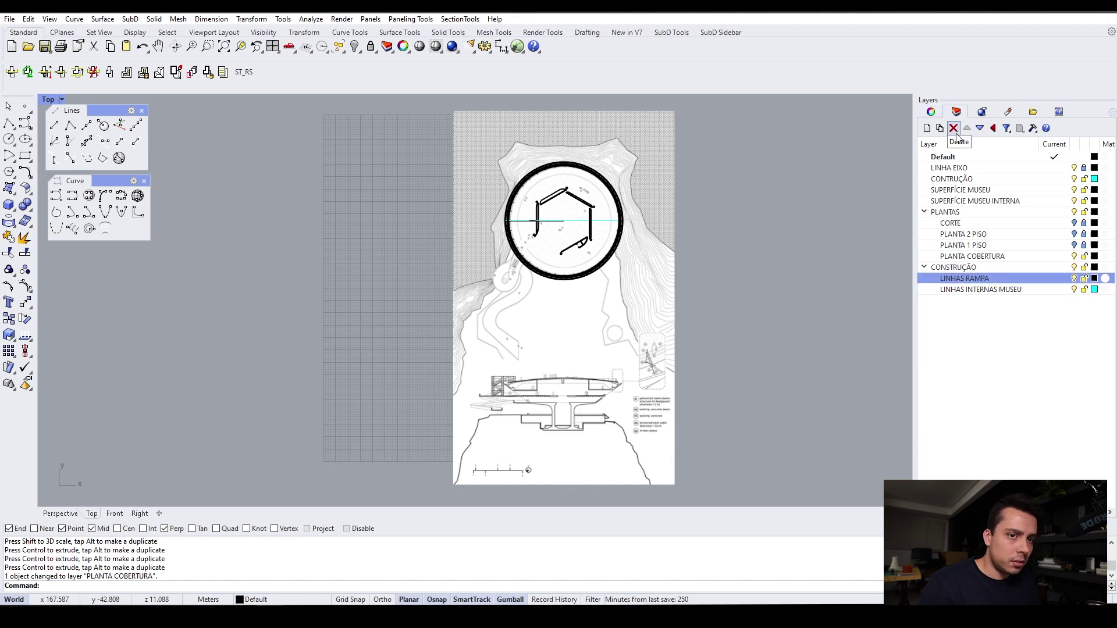
scroll(531, 317, "up", 5)
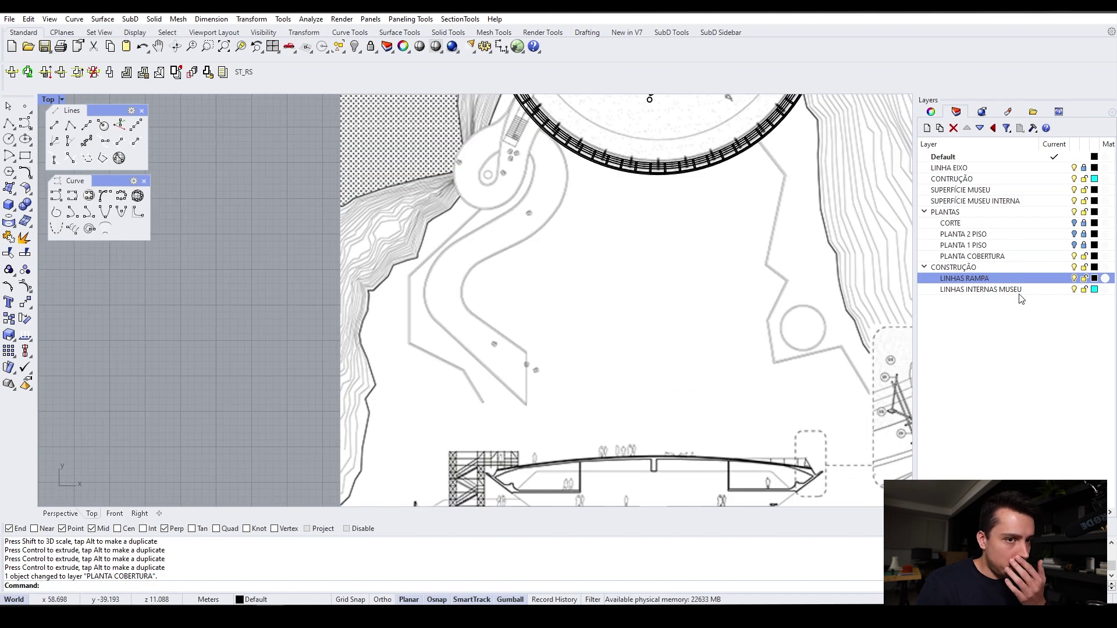
double_click(1031, 278)
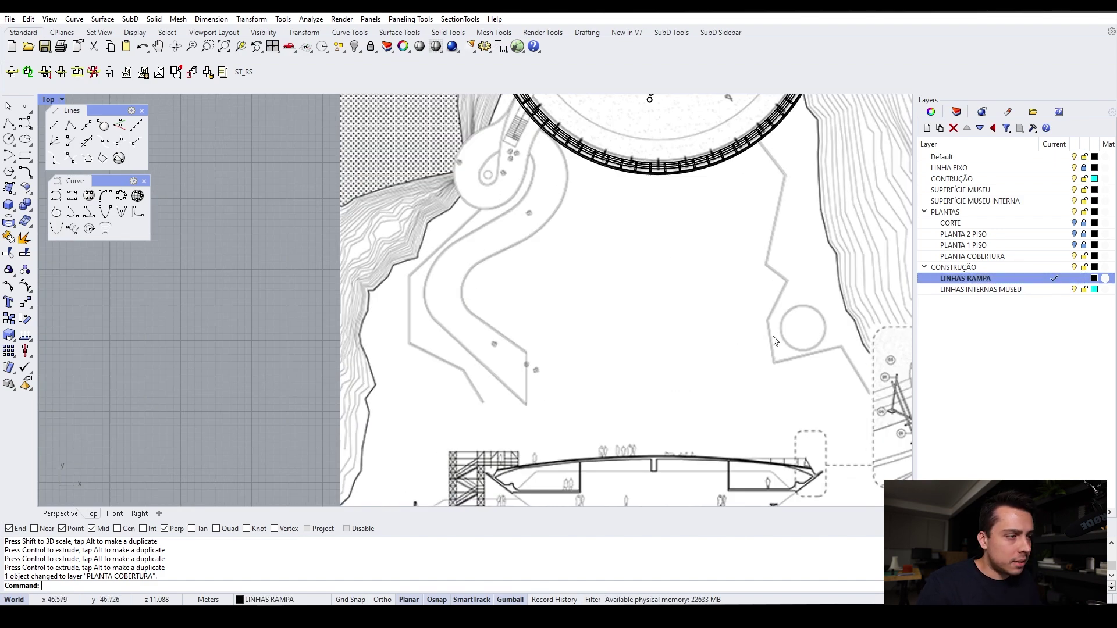
scroll(567, 439, "down", 4)
scroll(569, 278, "up", 6)
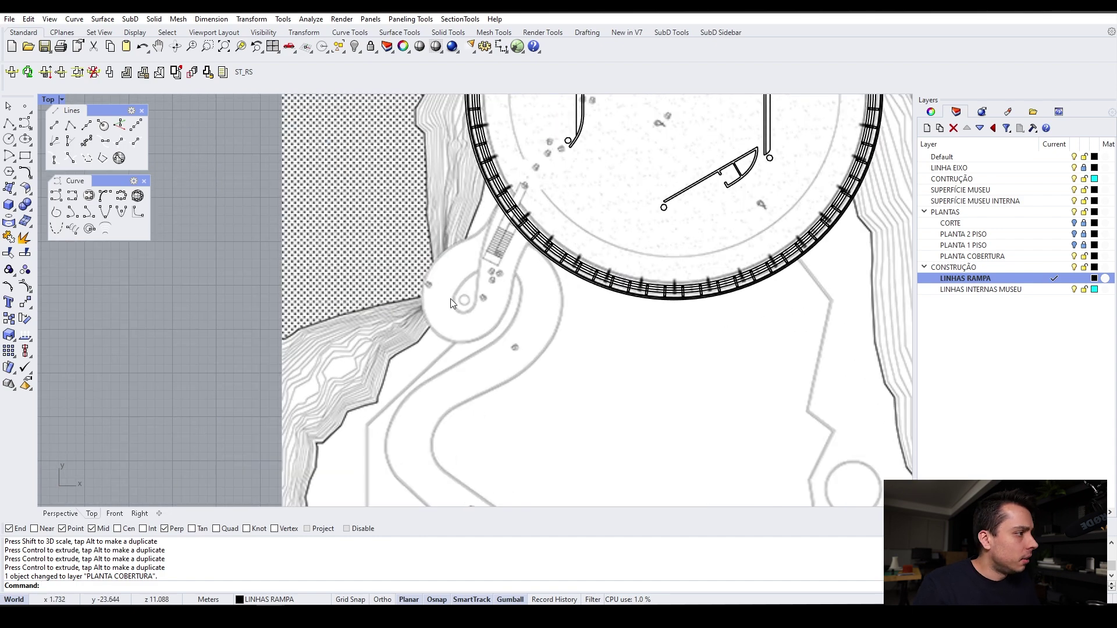
scroll(497, 356, "down", 3)
scroll(477, 384, "up", 4)
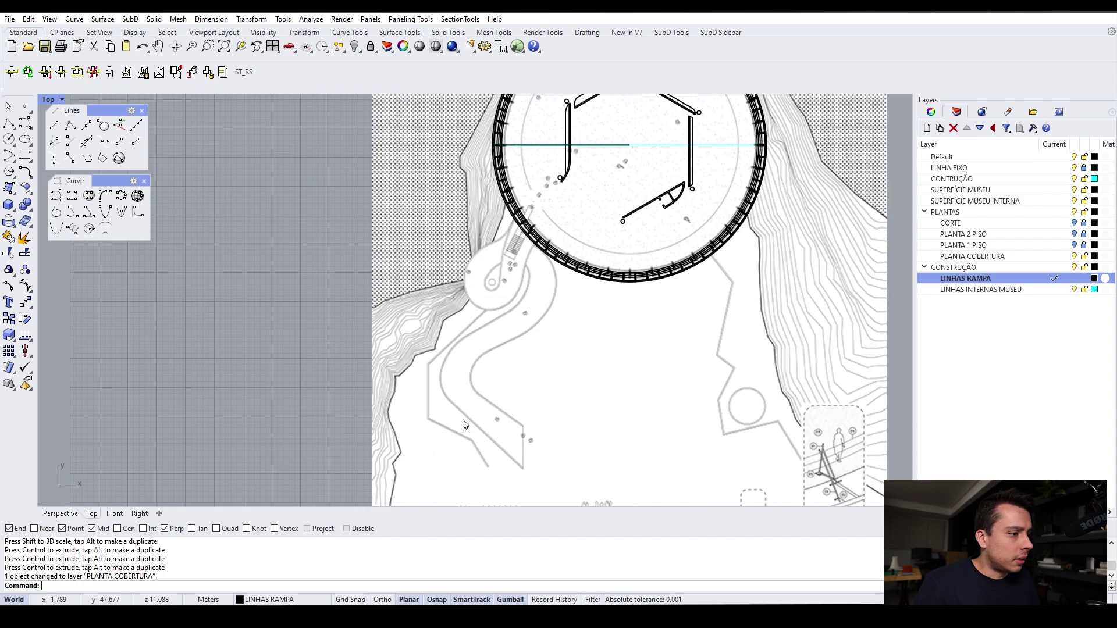
scroll(465, 378, "down", 5)
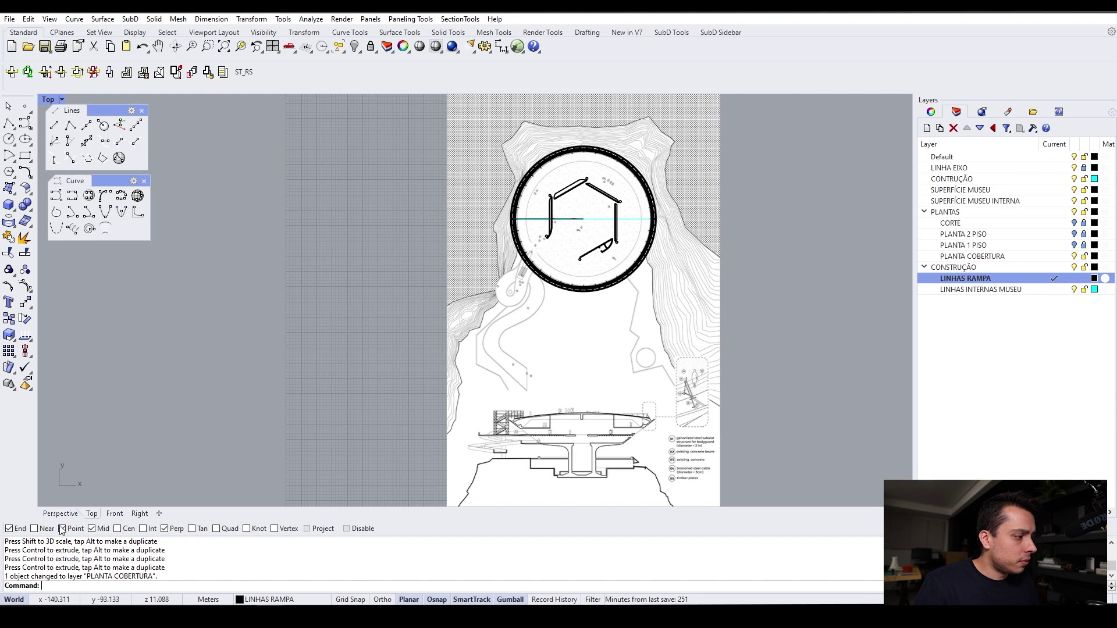
Use SetPt on the roof plan picture with only Set Z, aligned to World, to move it to the museum's base level
left_click(60, 513)
right_click_drag(633, 307, 555, 232)
left_click(788, 260)
right_click_drag(787, 262, 785, 266)
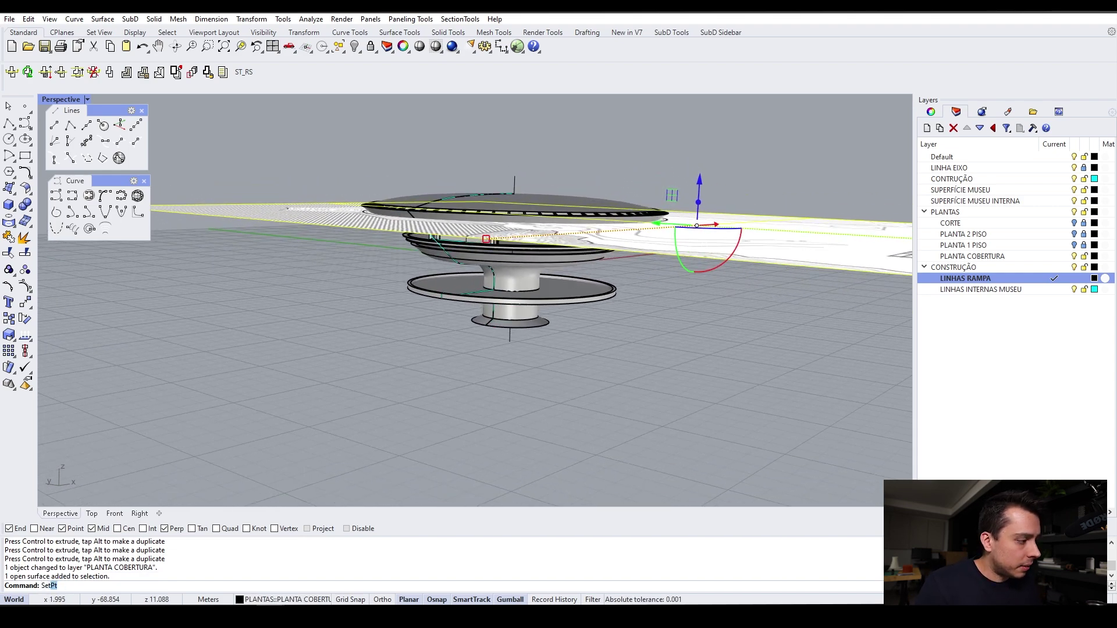
key("Return")
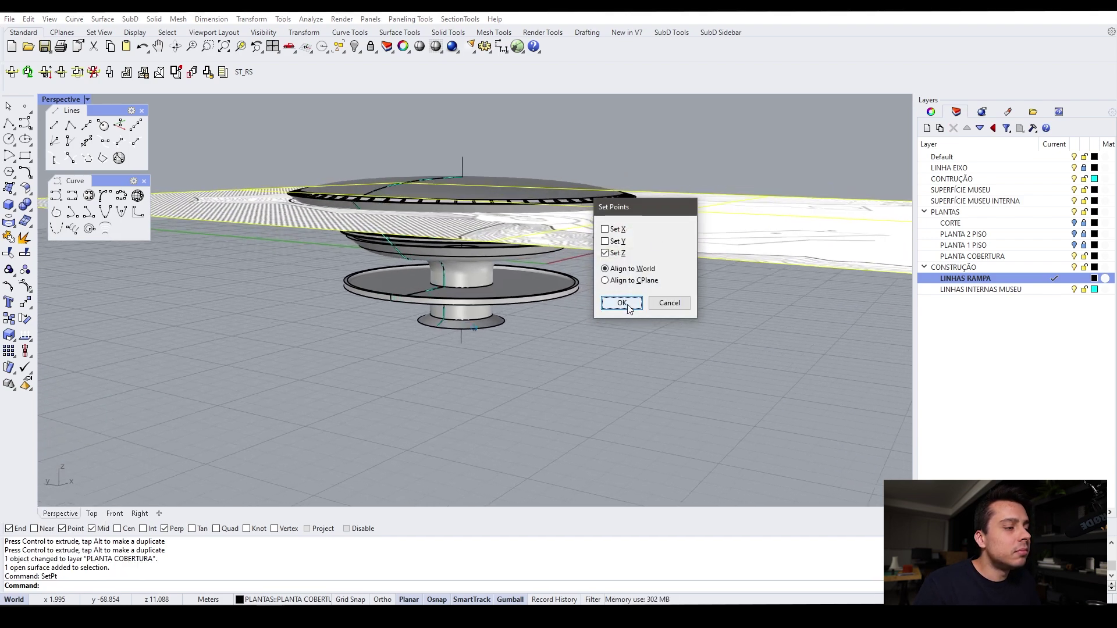
left_click(621, 303)
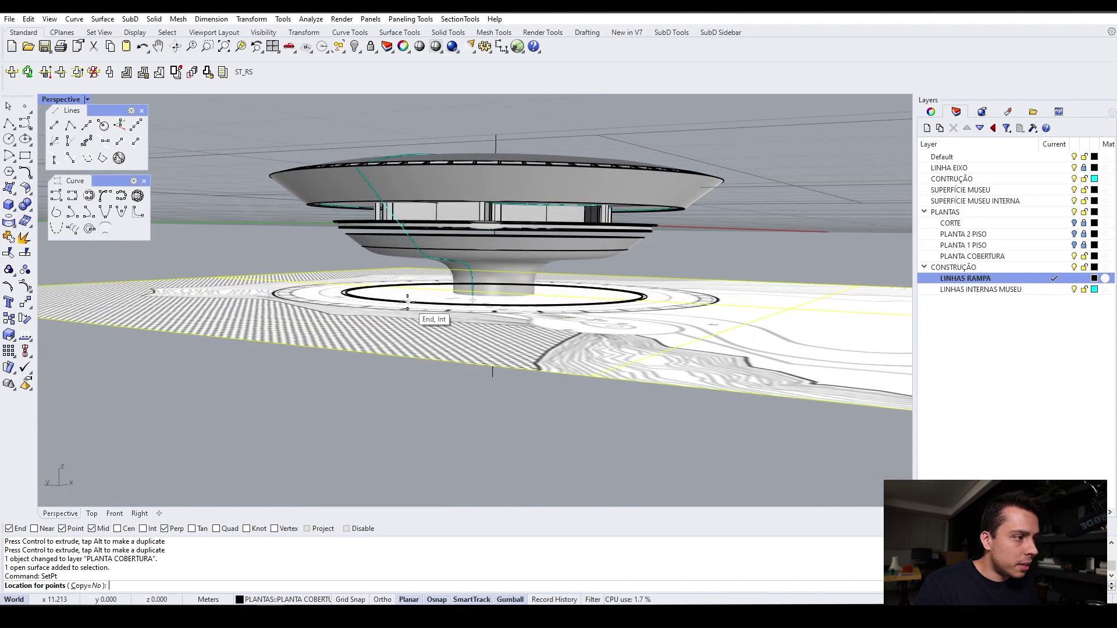
scroll(406, 301, "up", 2)
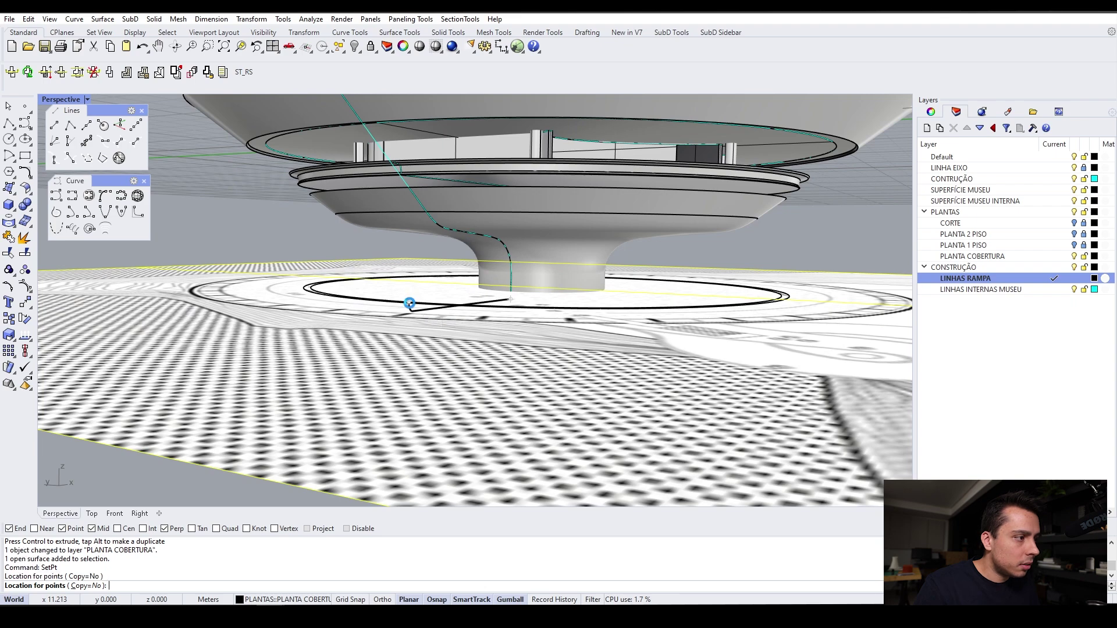
left_click(409, 303)
scroll(410, 303, "down", 5)
right_click_drag(409, 303, 262, 436)
left_click(262, 436)
right_click_drag(738, 418, 696, 362)
scroll(368, 222, "down", 3)
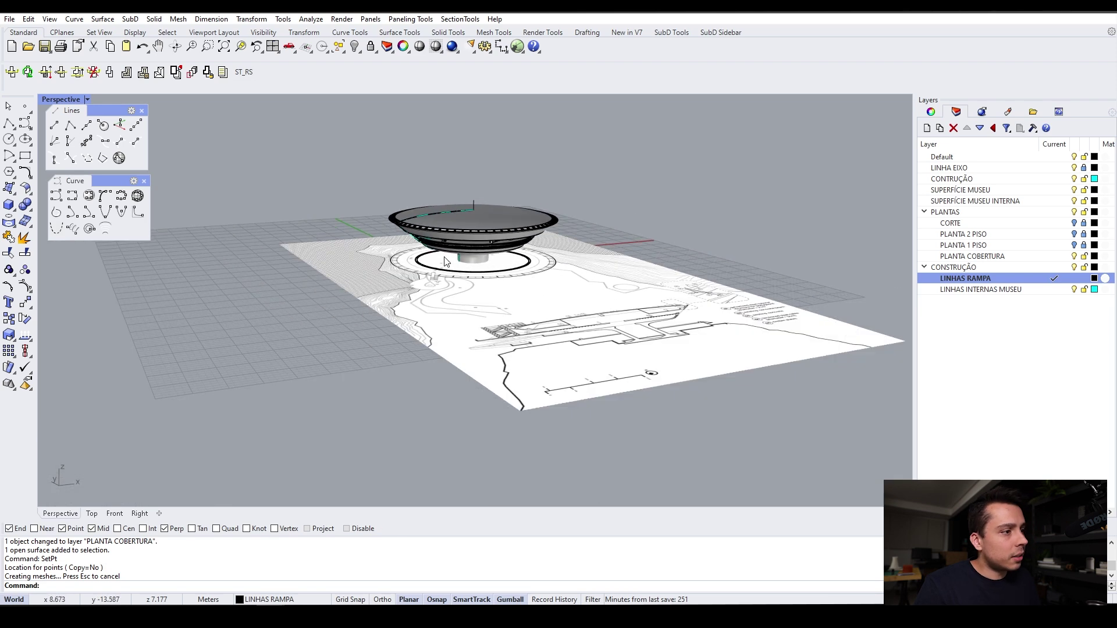
Bring up the CPlanes tools and set the Perspective view's construction plane origin at the roof plan picture's near corner
scroll(457, 244, "up", 3)
right_click_drag(460, 253, 498, 283)
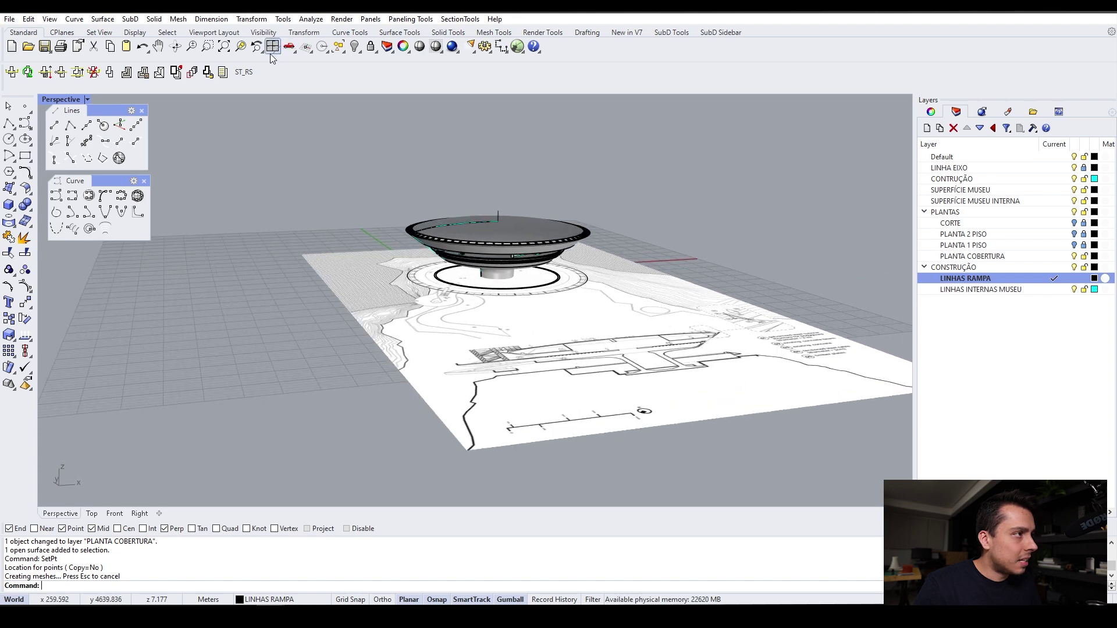
left_click(308, 50)
left_click_drag(329, 63, 269, 120)
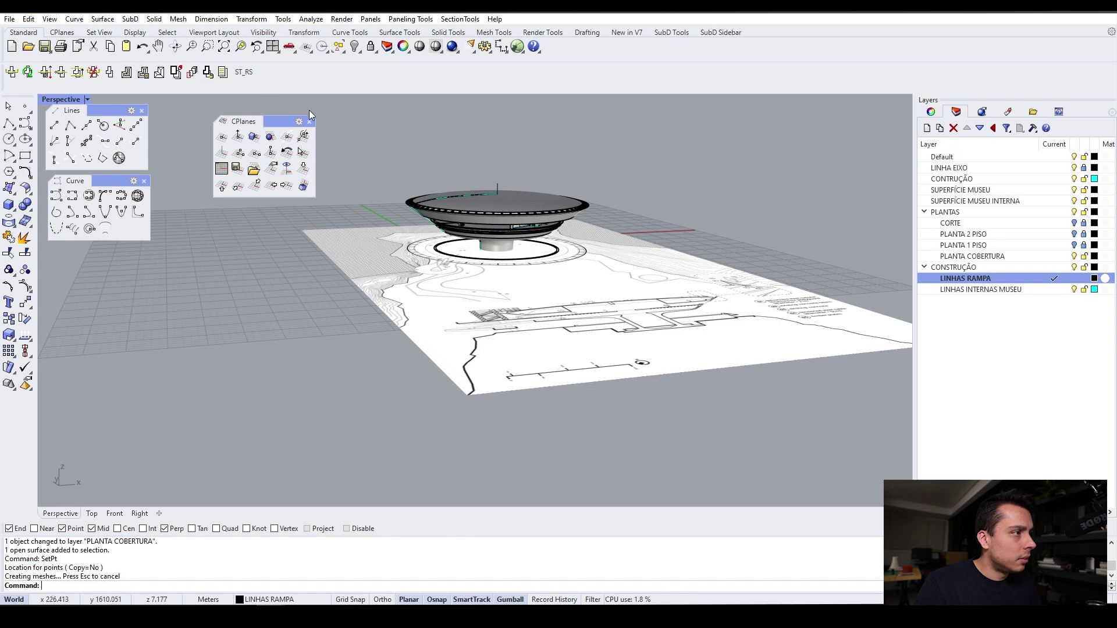
left_click(309, 121)
left_click(308, 49)
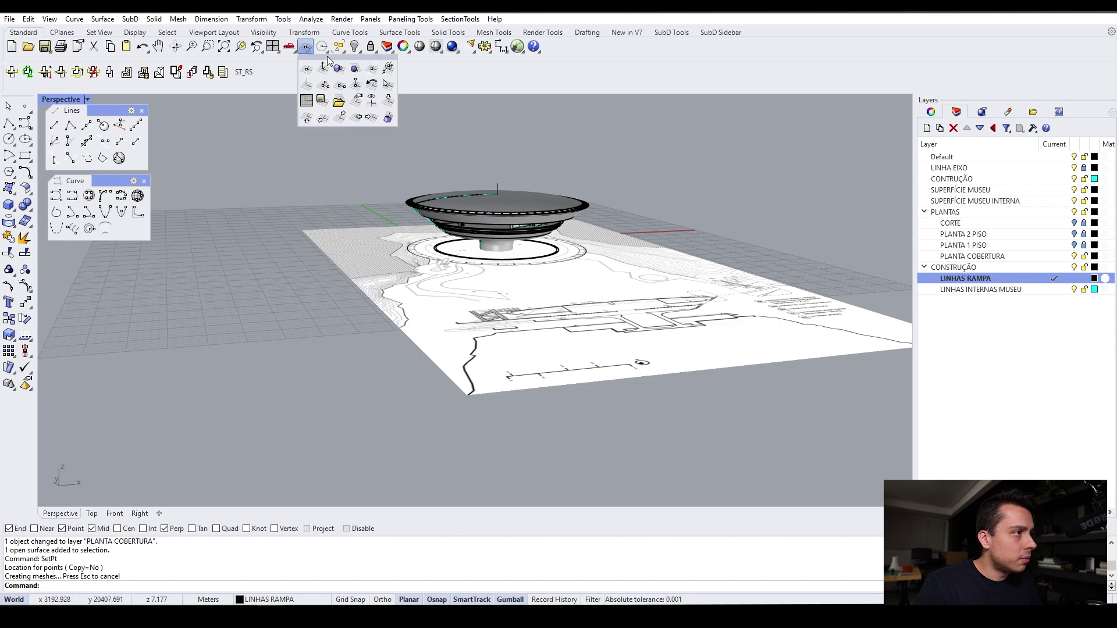
left_click_drag(329, 64, 233, 120)
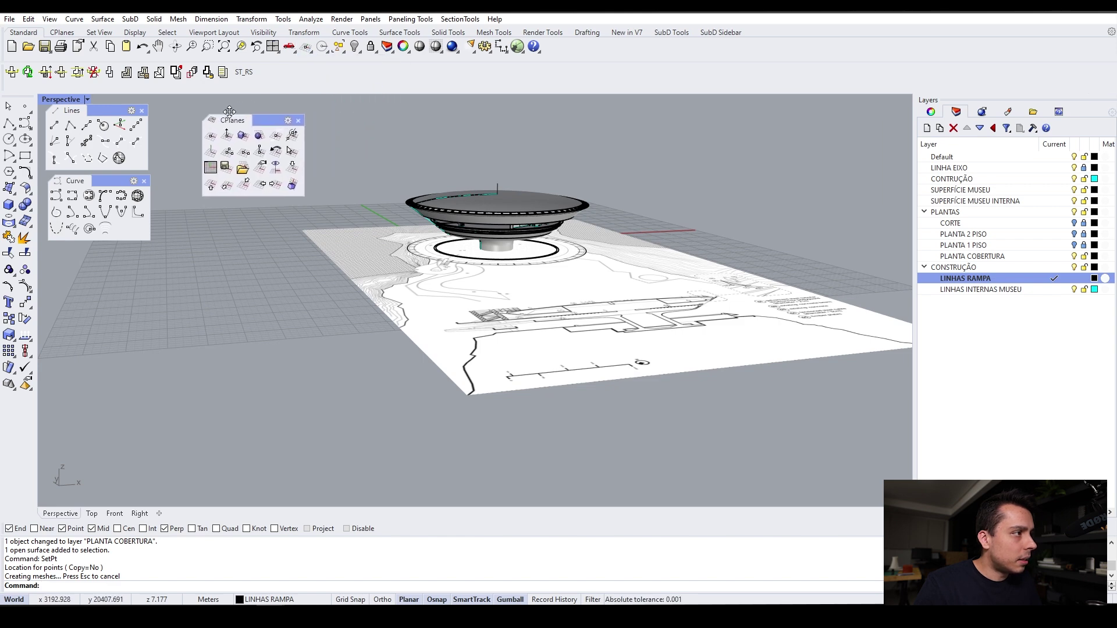
left_click(207, 140)
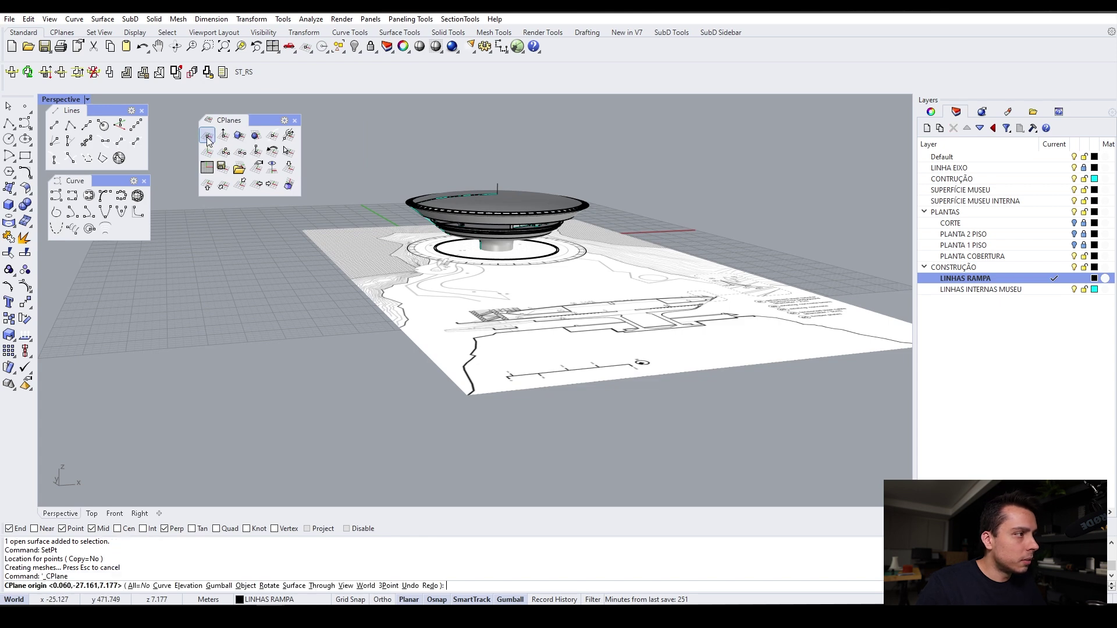
left_click(466, 401)
right_click_drag(465, 398, 535, 307)
scroll(535, 307, "down", 3)
Set the Top view's construction plane origin at the lower-left corner of the roof plan picture
left_click(91, 513)
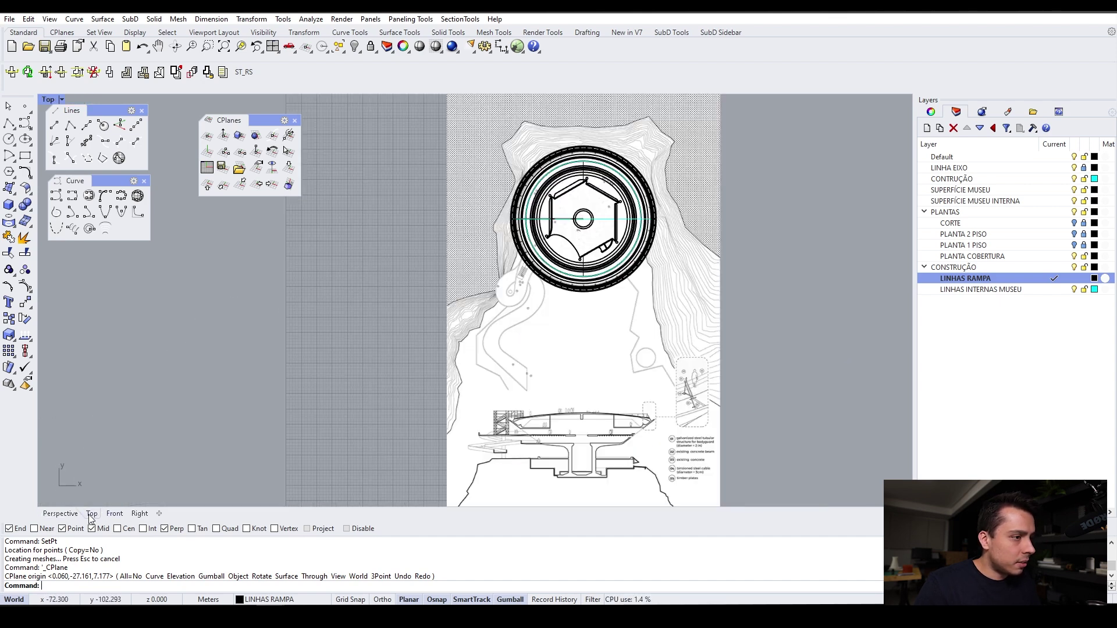
scroll(556, 195, "down", 2)
scroll(570, 331, "up", 2)
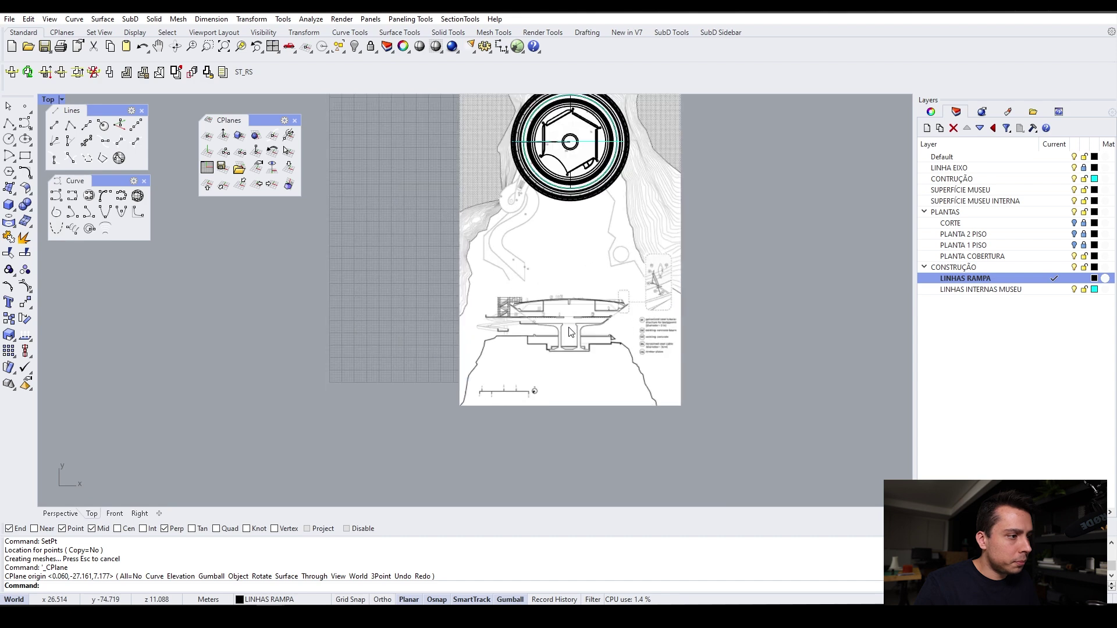
left_click(207, 137)
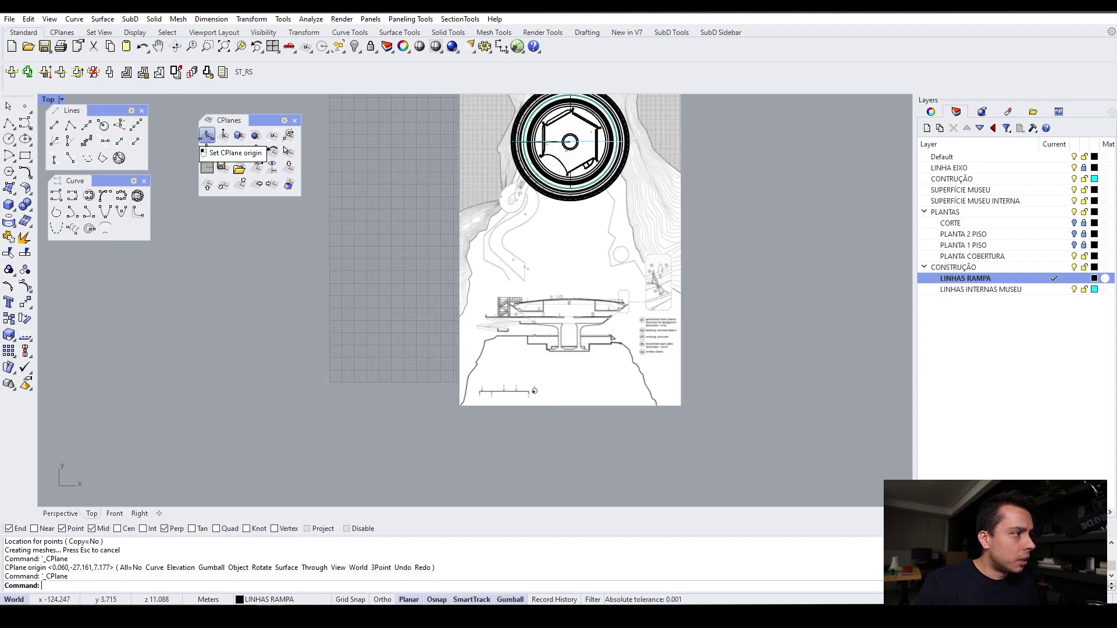
left_click(460, 406)
scroll(466, 404, "down", 3)
scroll(533, 312, "up", 5)
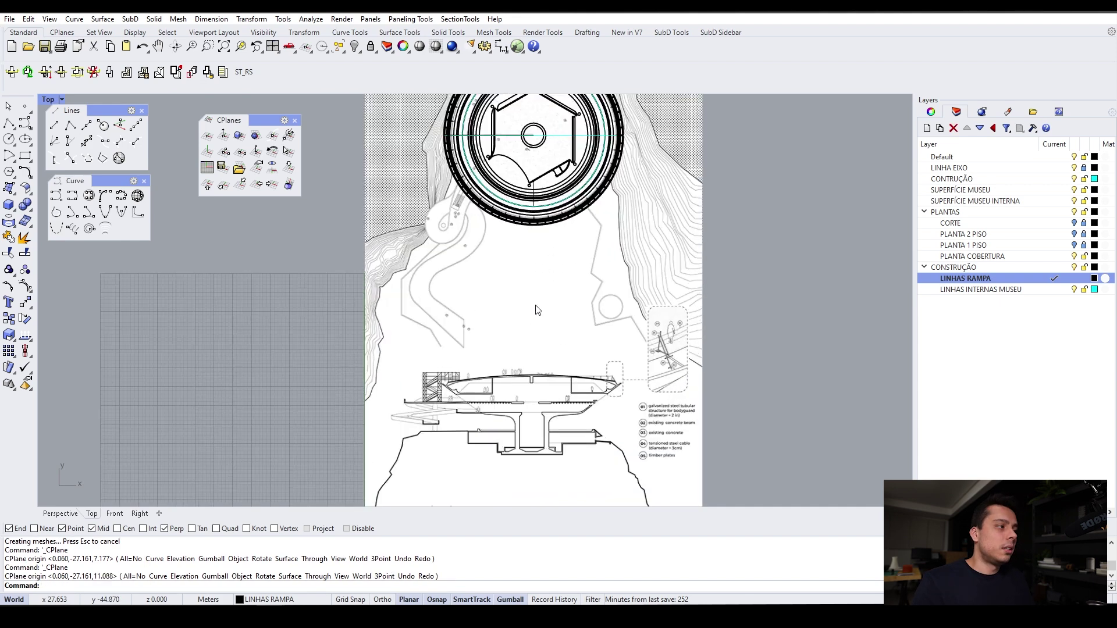
Draw a short test line on the roof plan in the Top view, and delete it after checking its level in Perspective
left_click(53, 125)
left_click(467, 292)
left_click(518, 299)
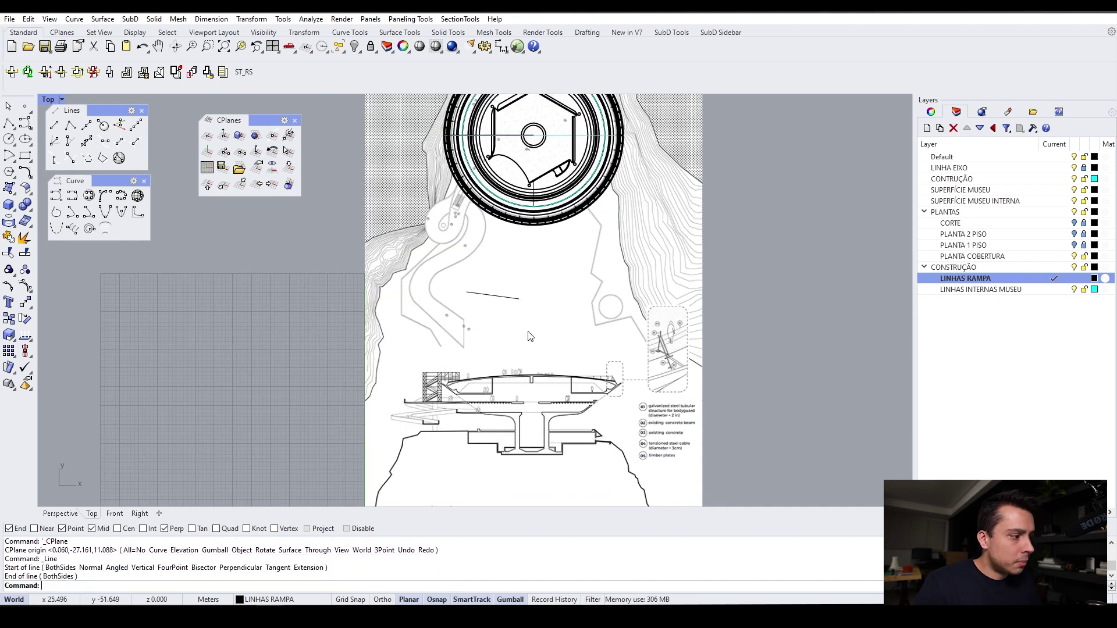
left_click(60, 513)
mouse_move(384, 350)
right_mouse_down()
mouse_move(478, 305)
mouse_move(530, 315)
mouse_move(563, 341)
right_mouse_up()
left_click(586, 347)
key("Delete")
scroll(586, 349, "up", 2)
right_click_drag(585, 349, 529, 353)
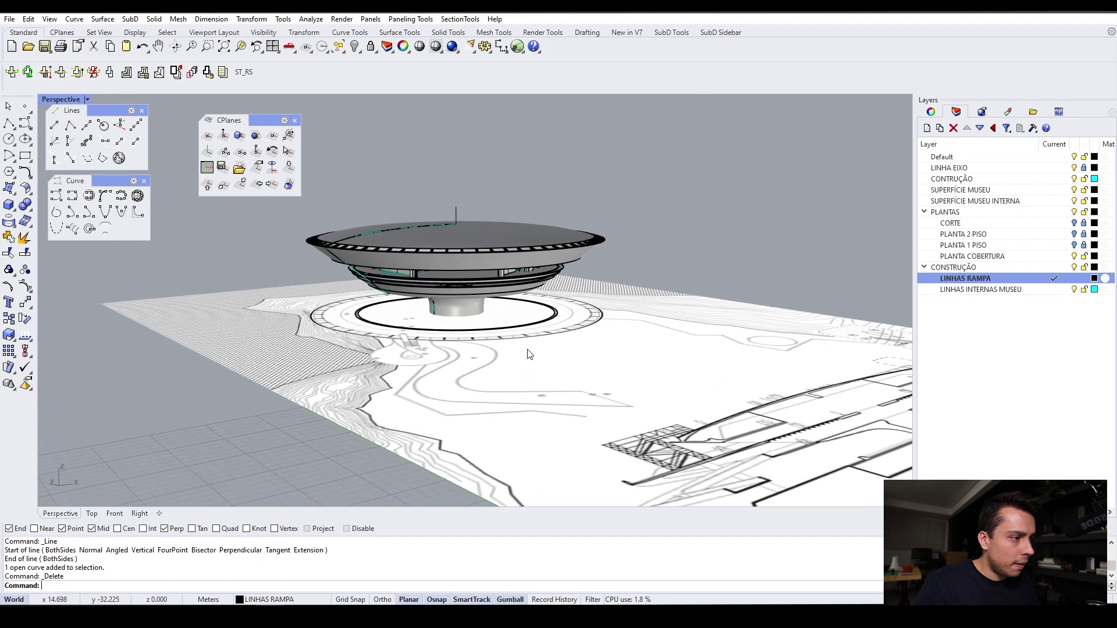
Hide the SUPERFÍCIE MUSEU and SUPERFÍCIE MUSEU INTERNA layers to expose the ramp drawing on the roof plan
left_click(91, 515)
scroll(465, 257, "up", 5)
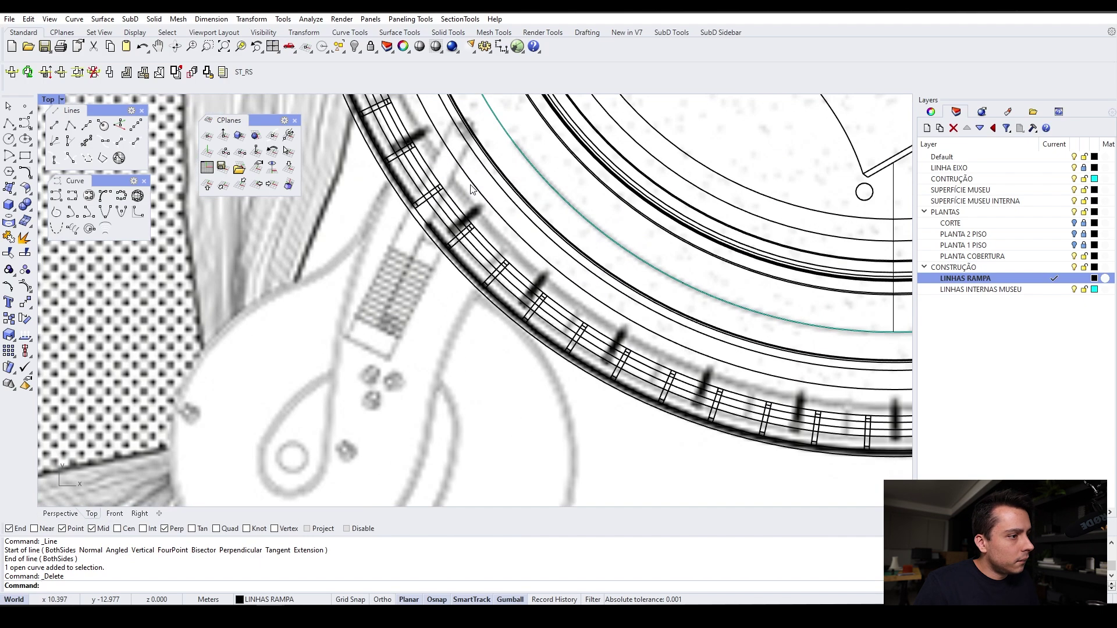
scroll(487, 215, "down", 4)
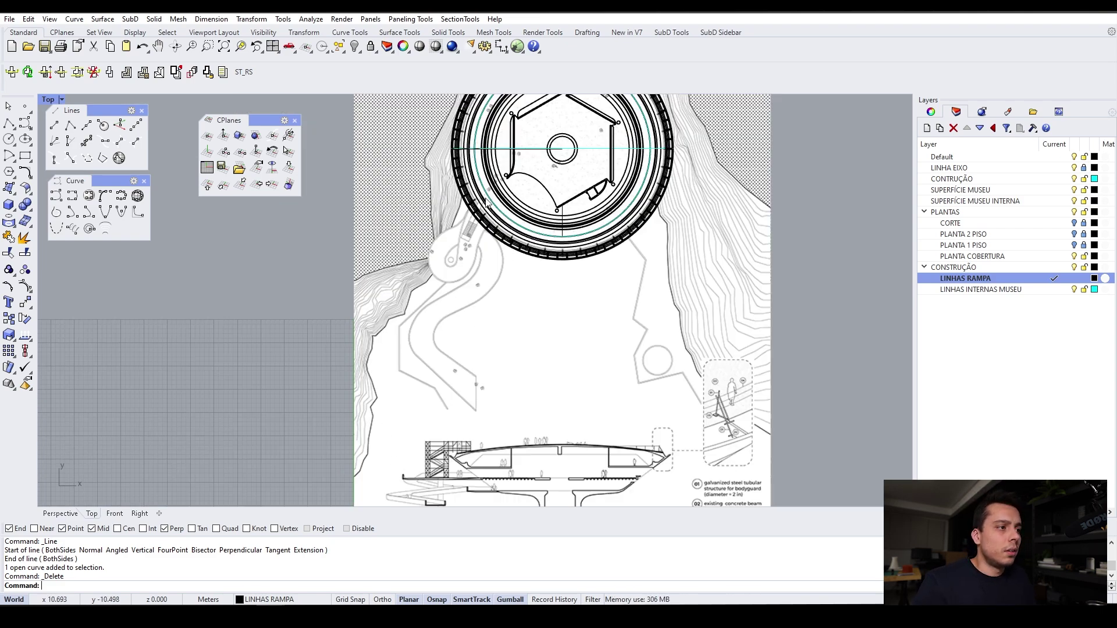
scroll(489, 221, "up", 4)
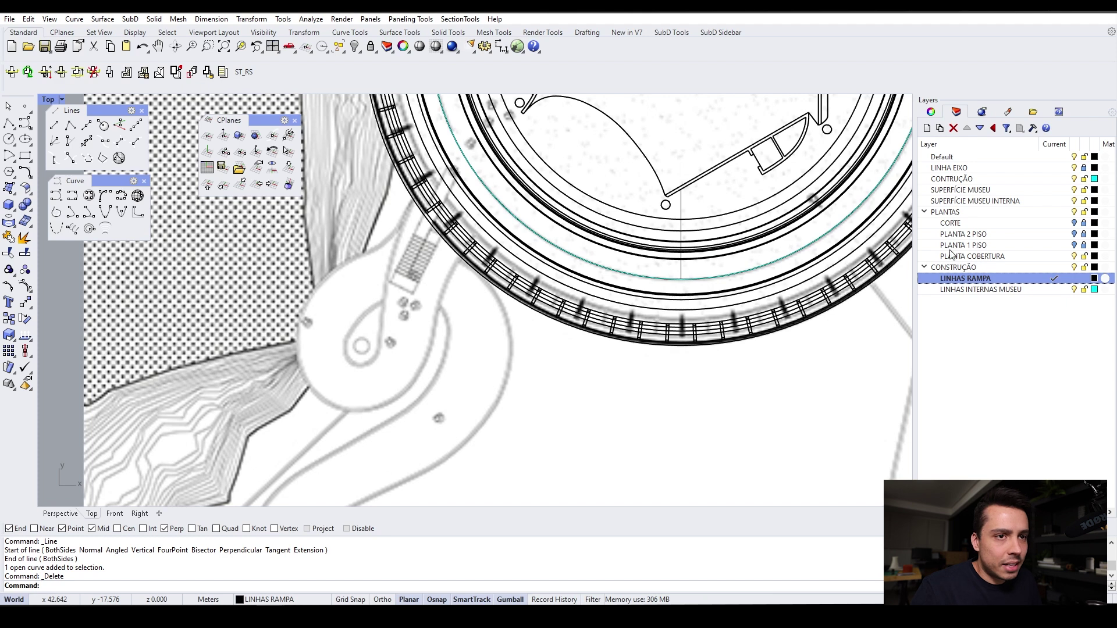
left_click(1075, 190)
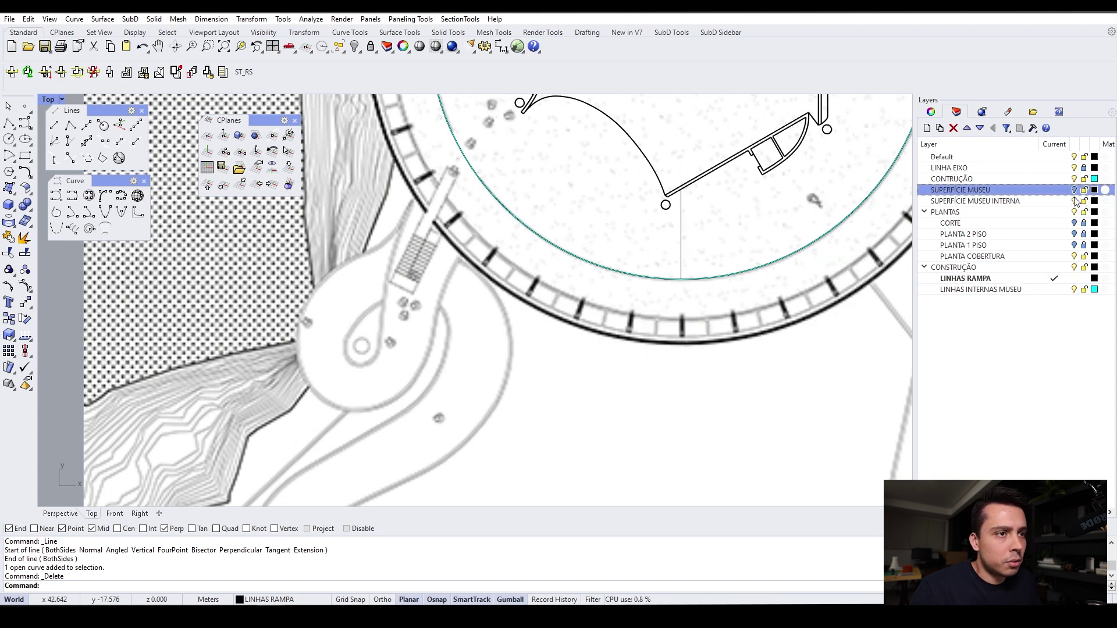
left_click(1075, 202)
scroll(470, 326, "down", 3)
scroll(522, 311, "up", 8)
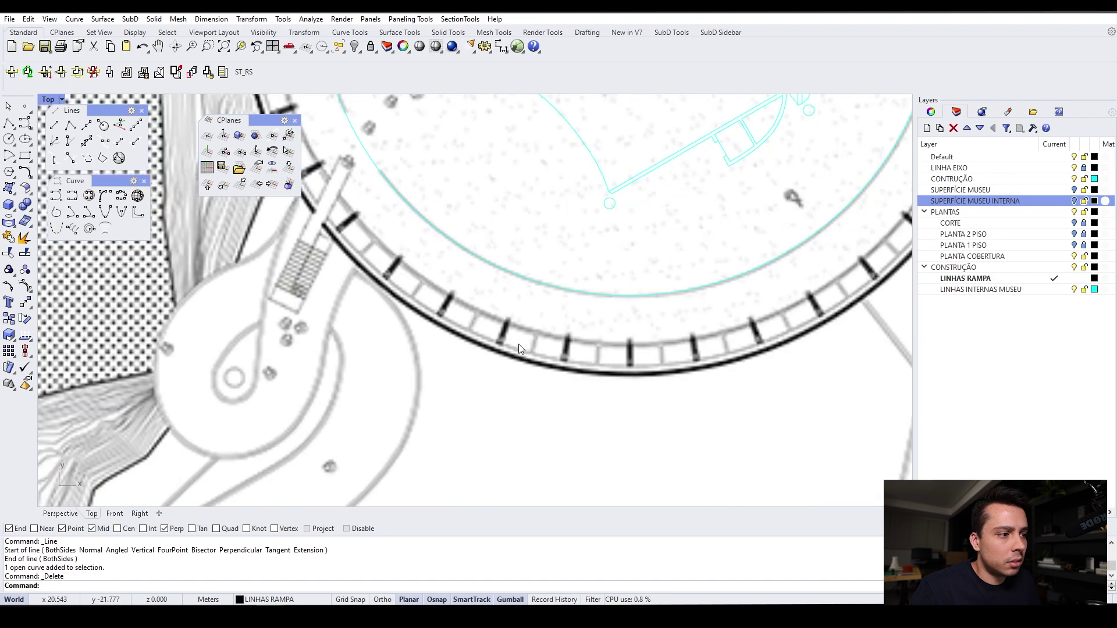
left_click(519, 362)
key("Escape")
scroll(591, 280, "down", 2)
scroll(591, 283, "down", 4)
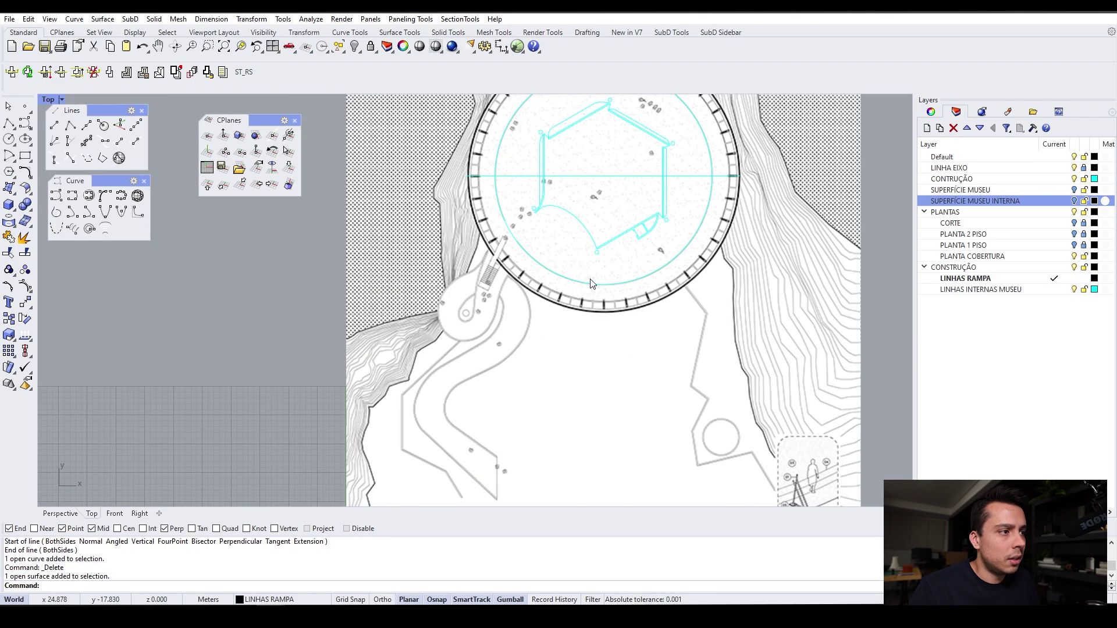
left_click(60, 514)
right_click_drag(500, 372, 522, 381)
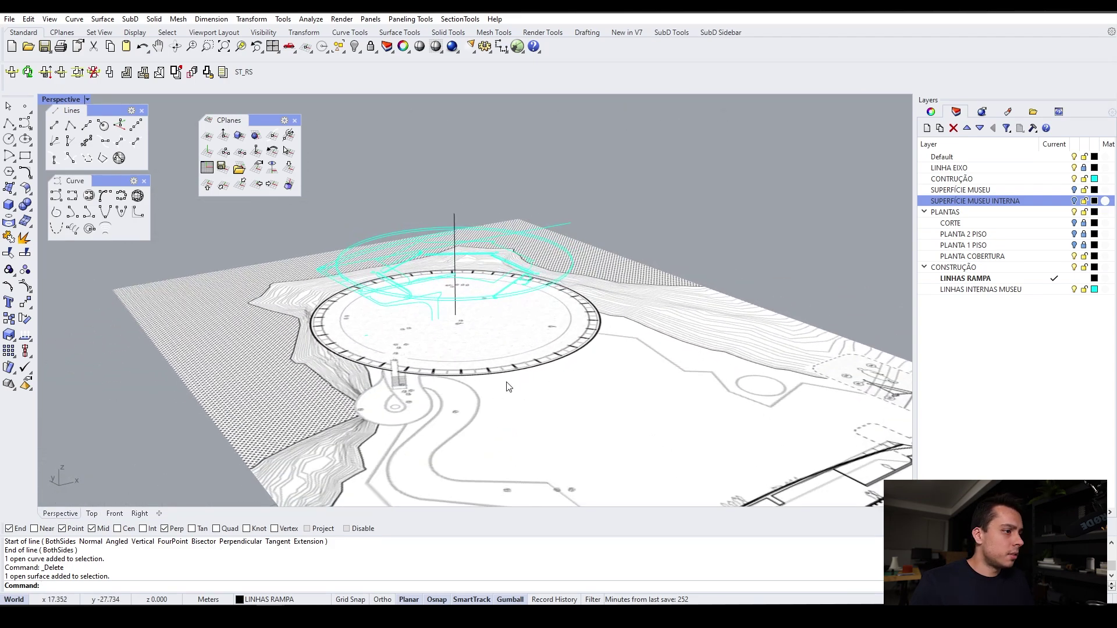
Trace the two straight edges of the ramp's lower stretch in the Top view with Line, from their lower ends to the bend
left_click(90, 514)
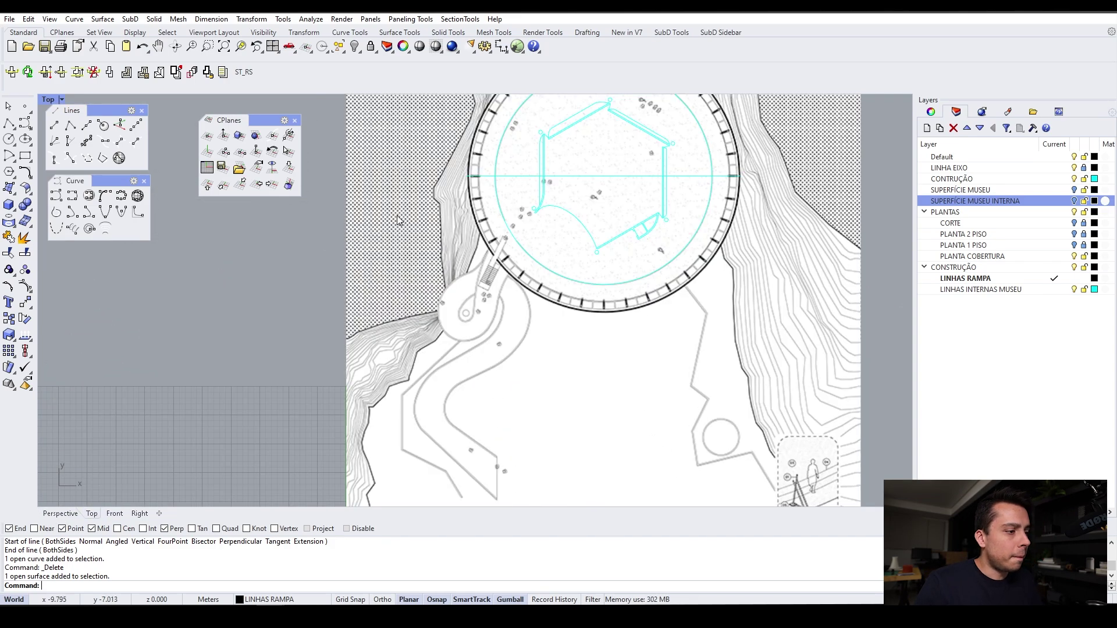
left_click(55, 125)
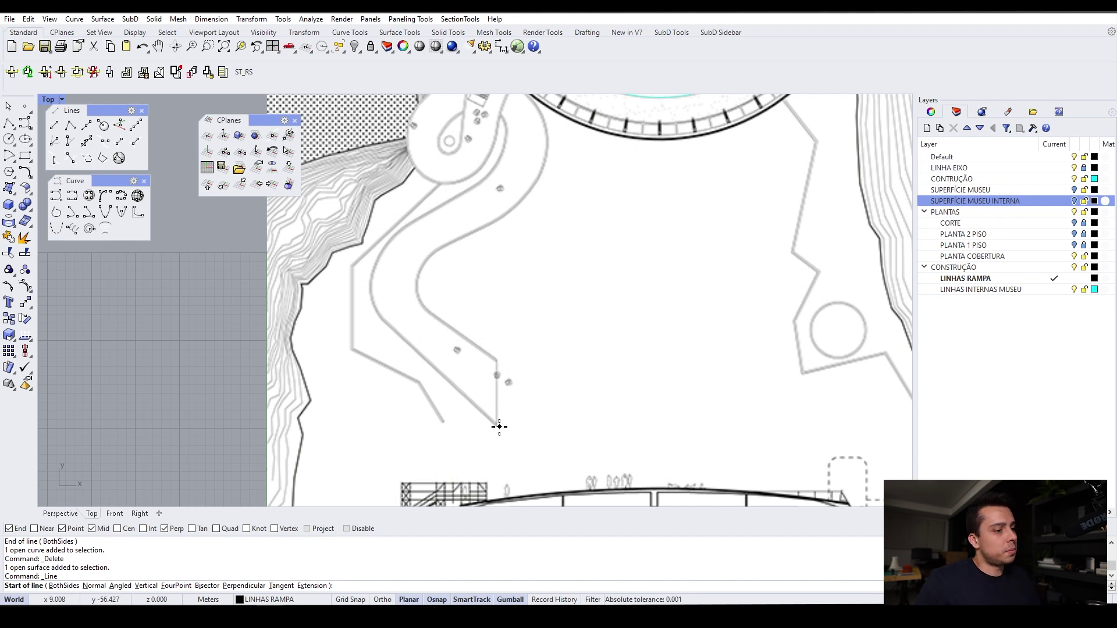
scroll(500, 427, "up", 2)
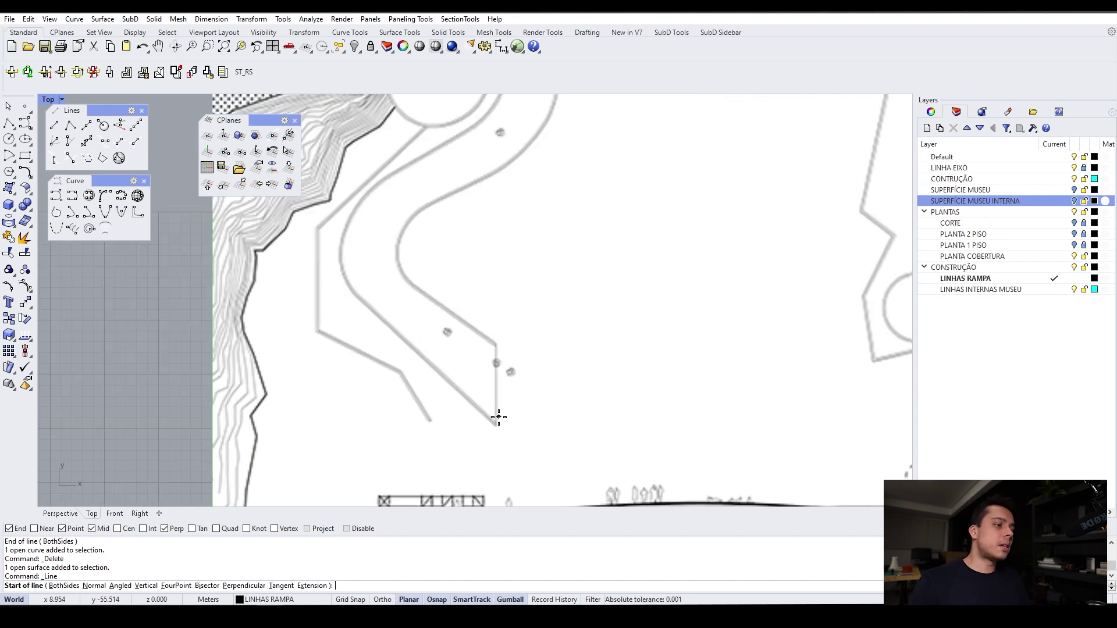
left_click(494, 429)
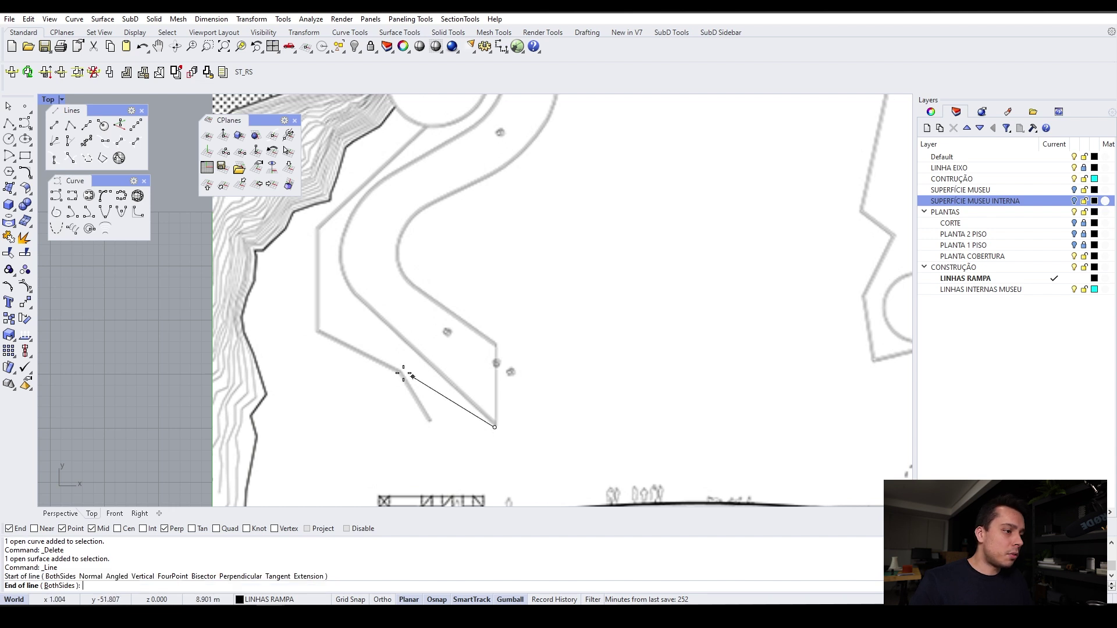
left_click(358, 300)
key("Return")
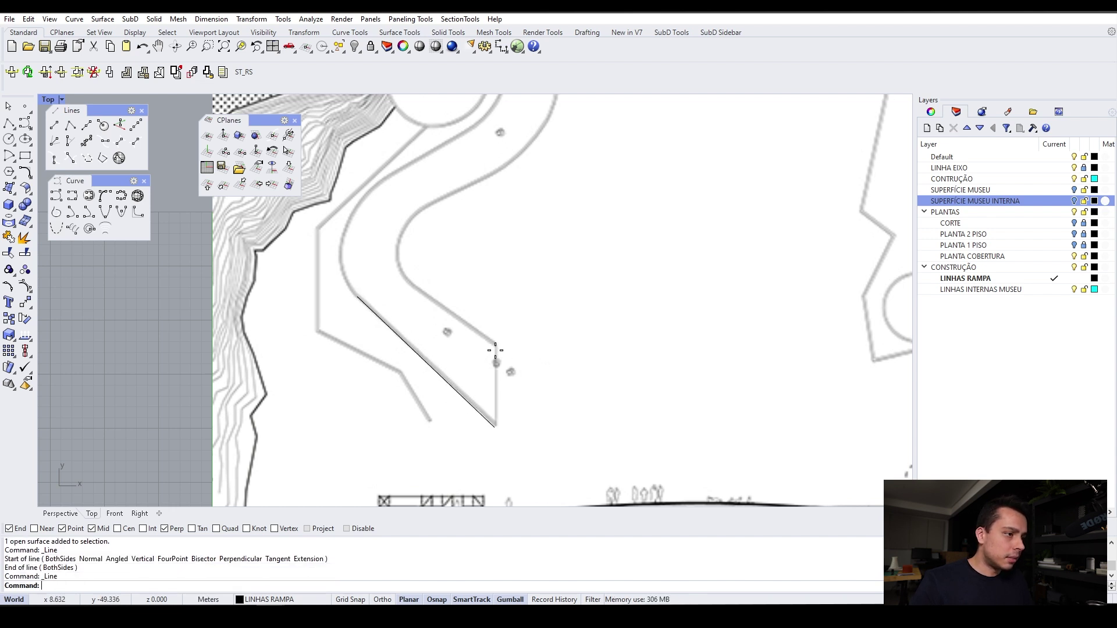
left_click(493, 342)
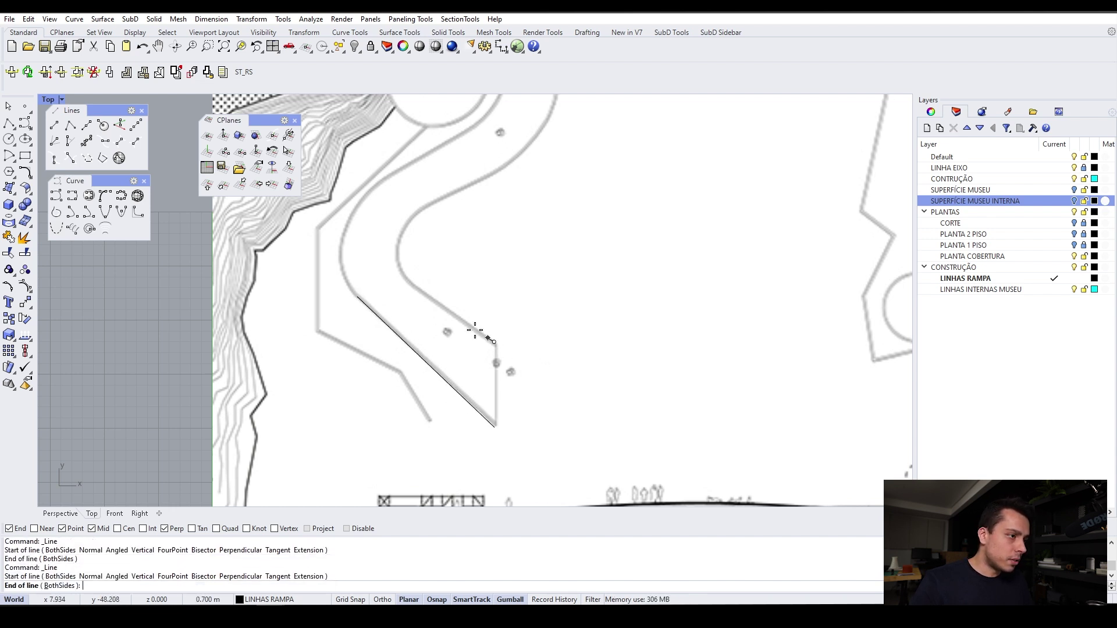
left_click(409, 284)
scroll(409, 283, "up", 2)
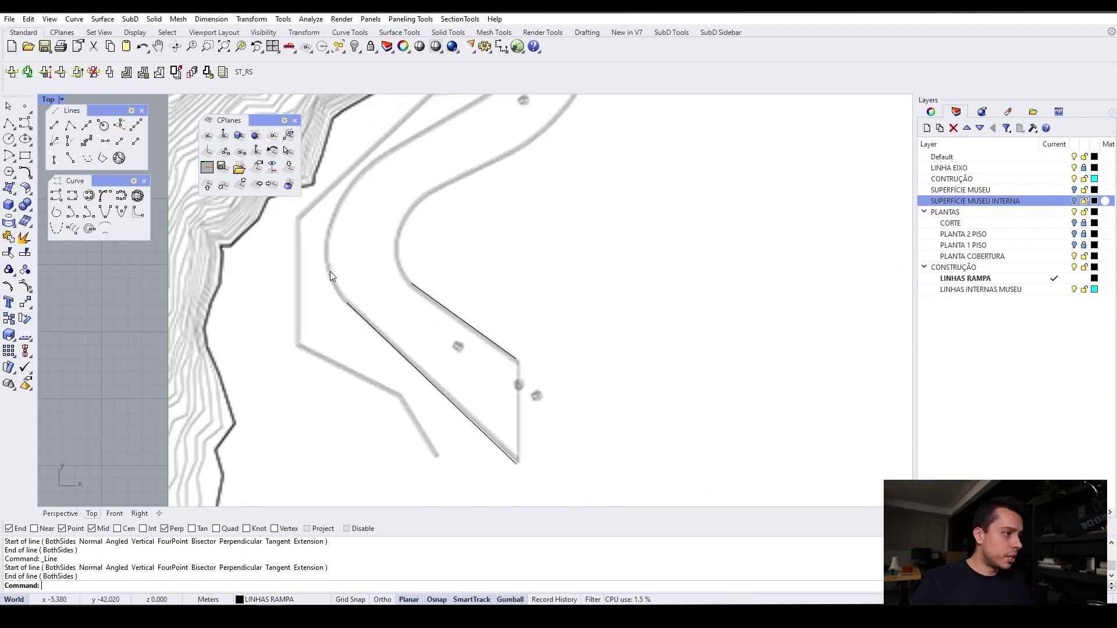
scroll(334, 229, "up", 4)
scroll(476, 424, "down", 6)
scroll(439, 451, "up", 2)
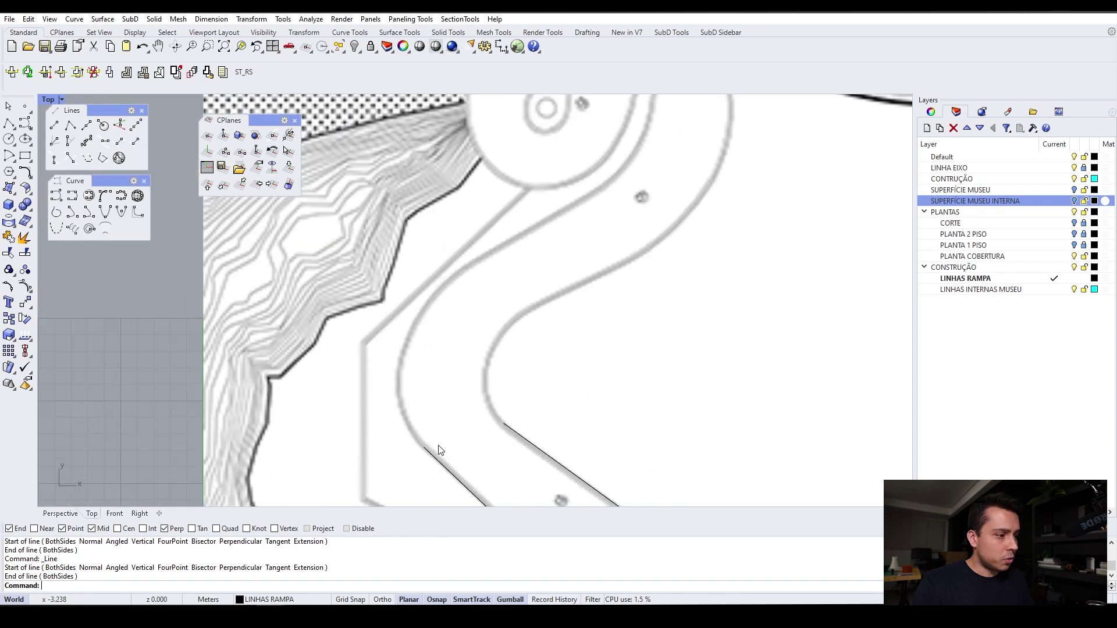
scroll(615, 209, "down", 2)
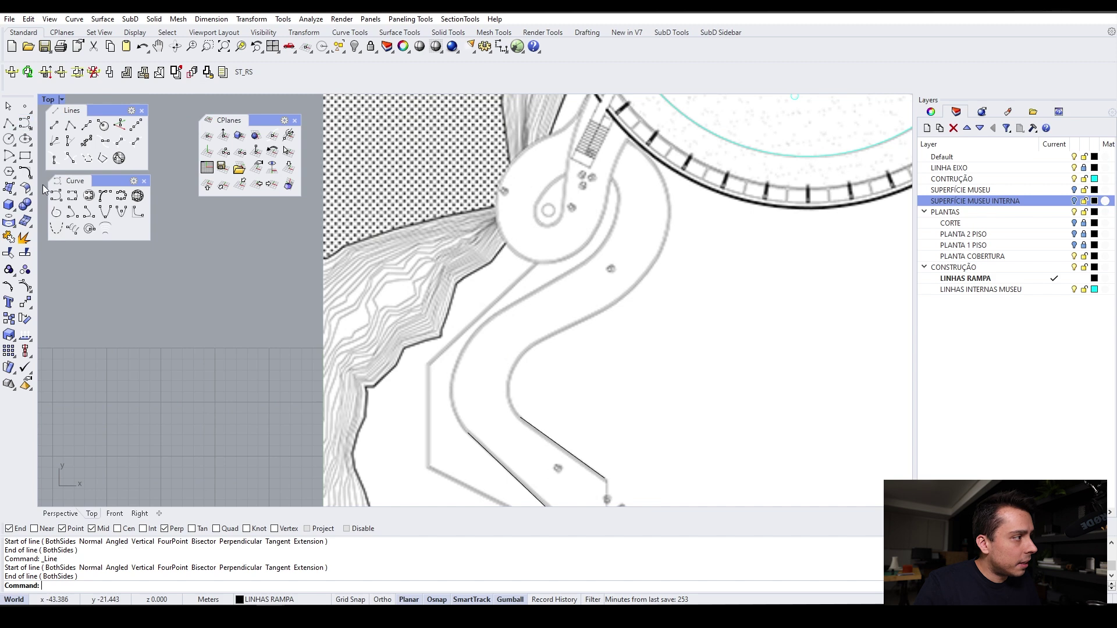
Trace the ramp's outer bend in the Top view with a degree 3 control point curve starting at the straight edge's end
left_click(25, 124)
left_click(467, 433)
scroll(469, 438, "up", 3)
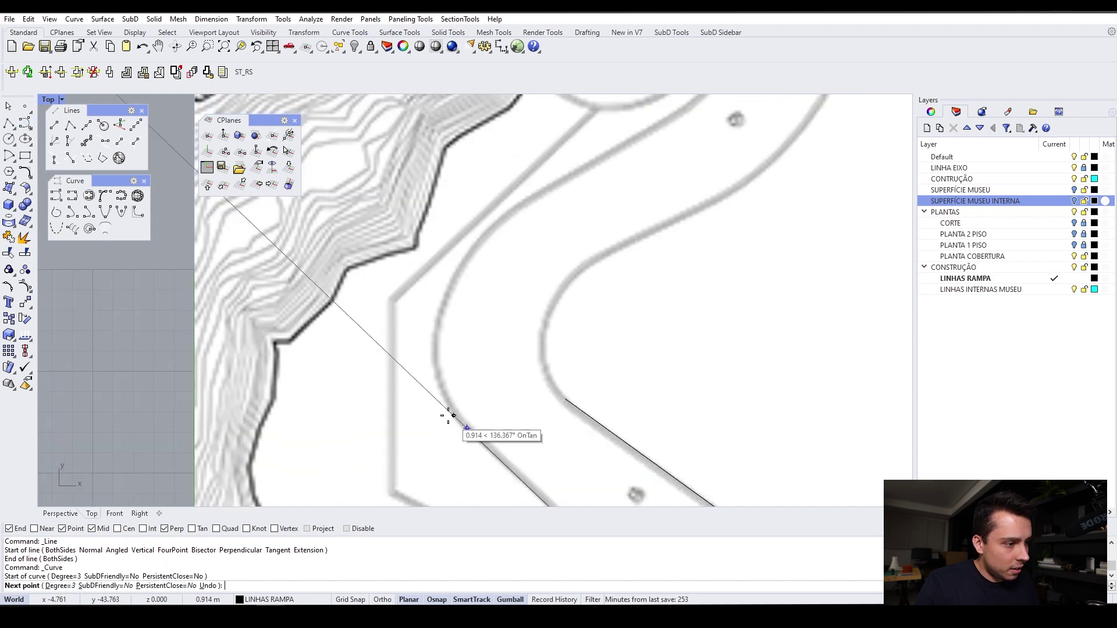
left_click(443, 405)
left_click(430, 345)
left_click(451, 299)
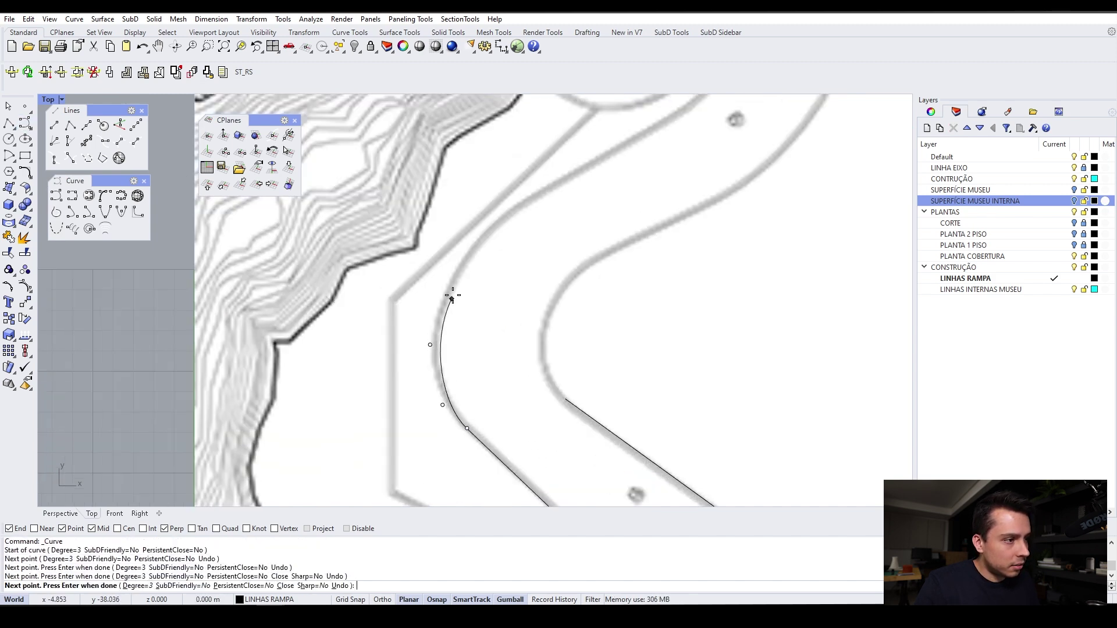
left_click(478, 244)
left_click(523, 202)
left_click(587, 169)
key("Return")
Lock the PLANTA COBERTURA layer so the roof plan picture cannot be selected
left_click(464, 274)
left_click(506, 298)
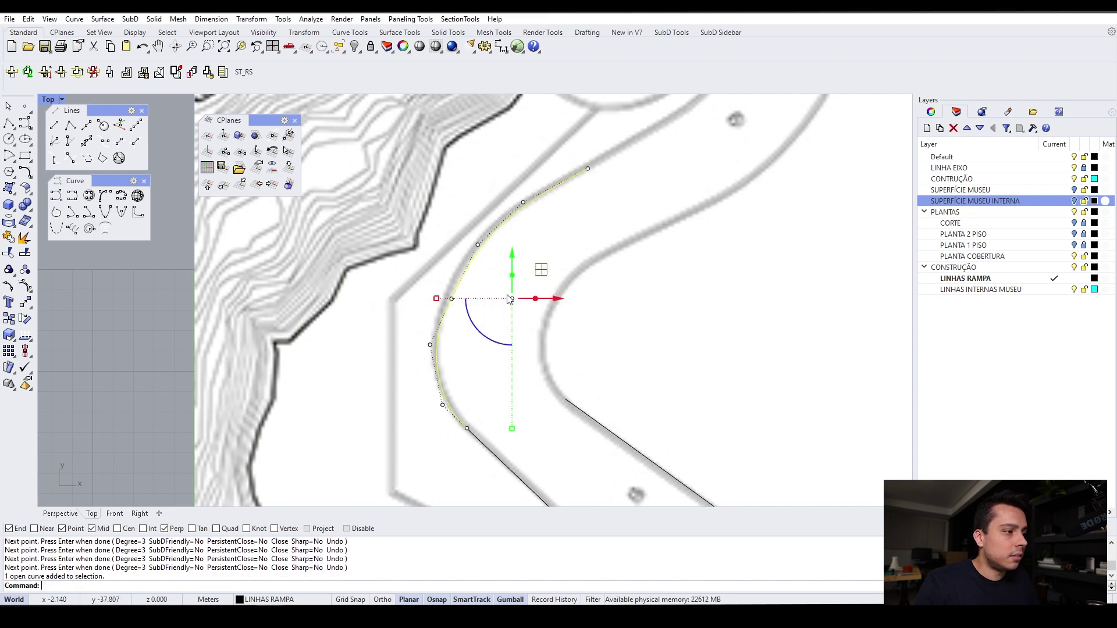
scroll(509, 298, "down", 5)
left_click(670, 317)
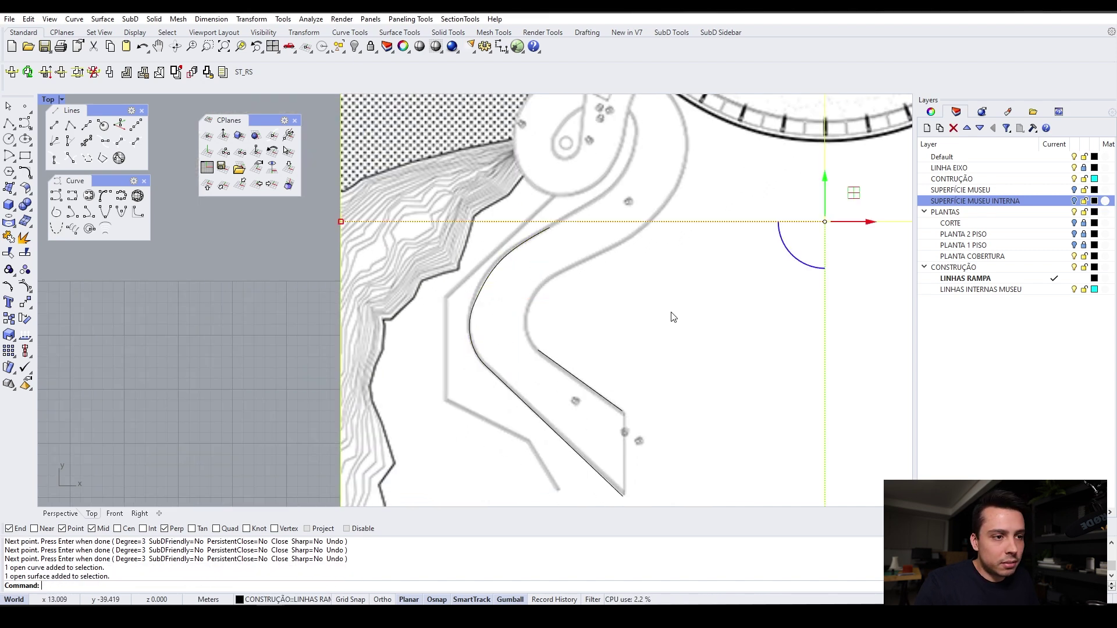
left_click(1085, 258)
scroll(429, 334, "up", 2)
Move the bend curve's middle control point outward to follow the ramp edge drawn on the roof plan
left_click(441, 307)
scroll(442, 307, "up", 6)
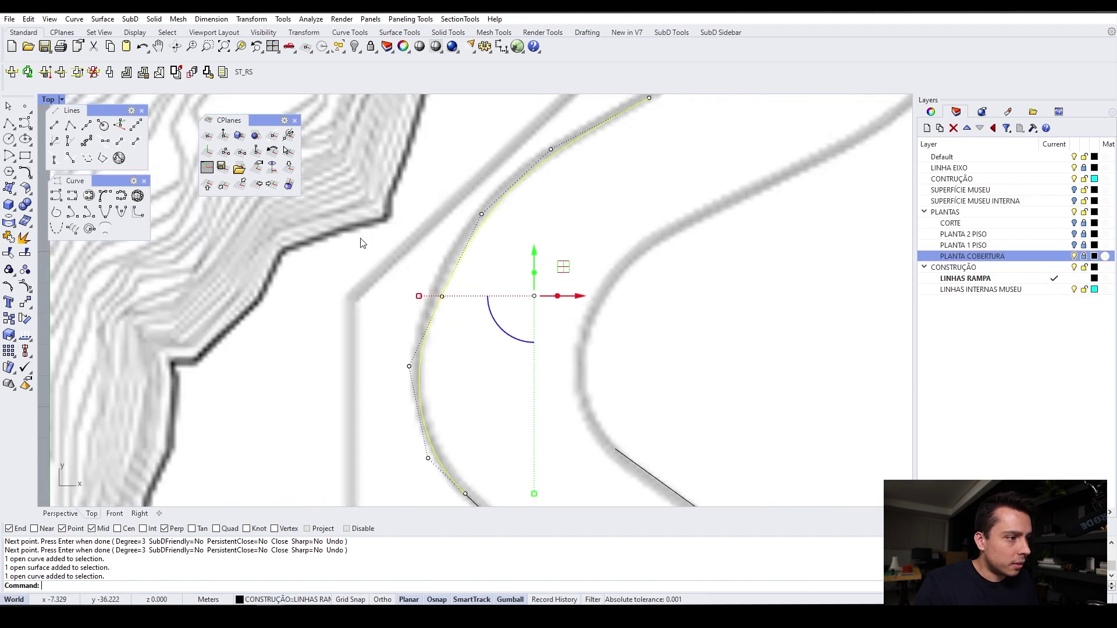
left_click_drag(361, 240, 463, 322)
left_click_drag(469, 271, 457, 267)
scroll(456, 264, "down", 6)
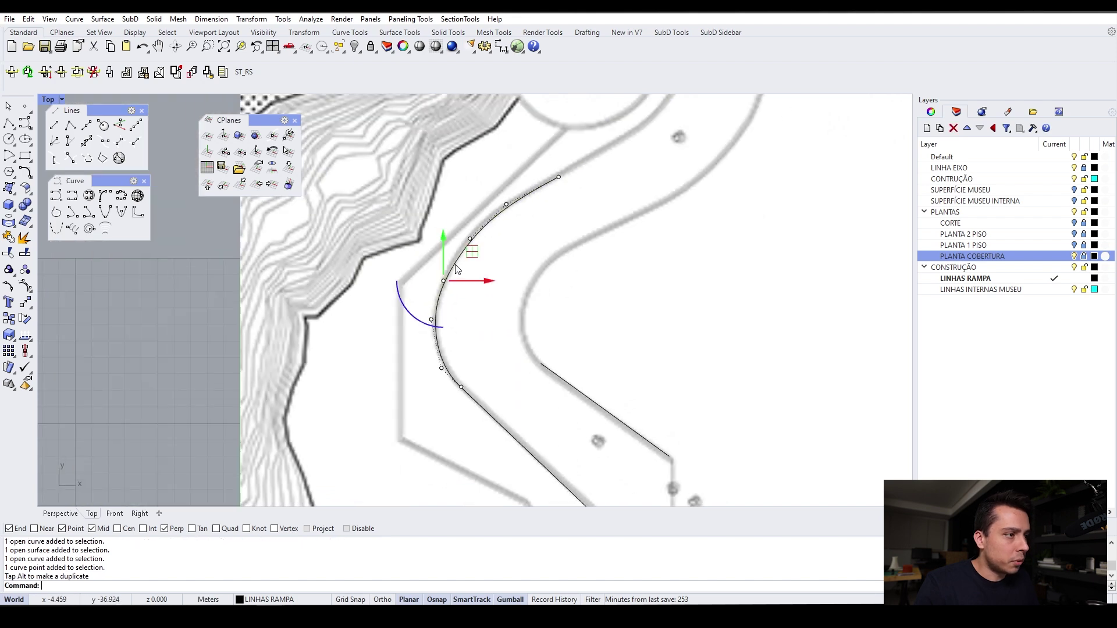
key("Escape")
key("Escape")
scroll(467, 262, "down", 6)
scroll(459, 357, "up", 6)
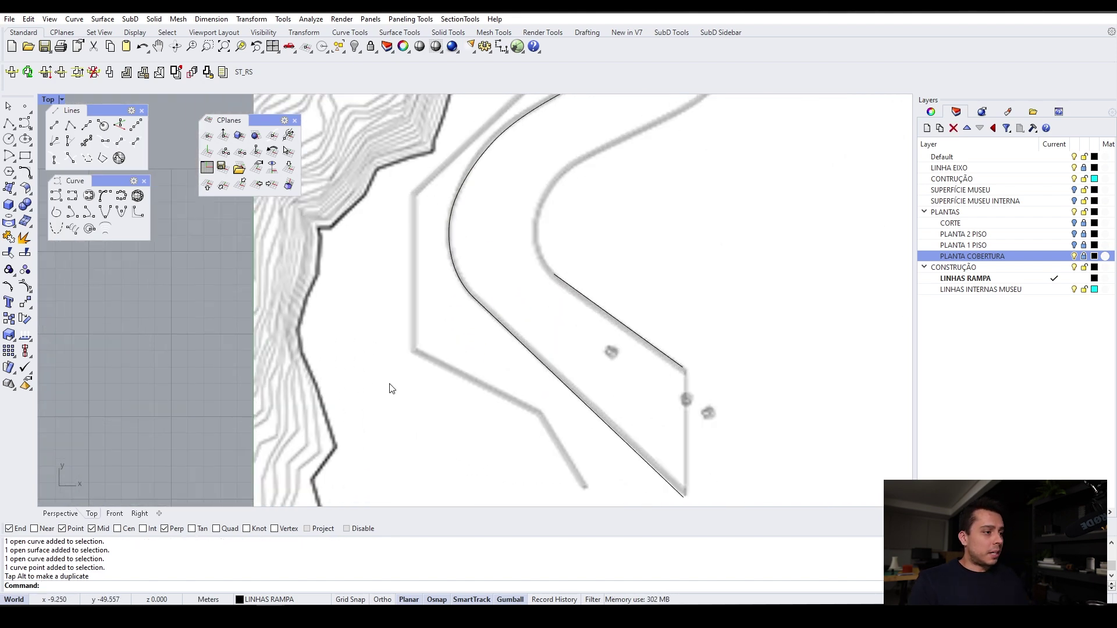
Raise the bend curve's three upper-end control points vertically in the Perspective view so the curve climbs toward its end
left_click(60, 514)
right_click_drag(417, 378, 463, 349, "shift")
scroll(448, 329, "up", 4)
left_click(461, 350)
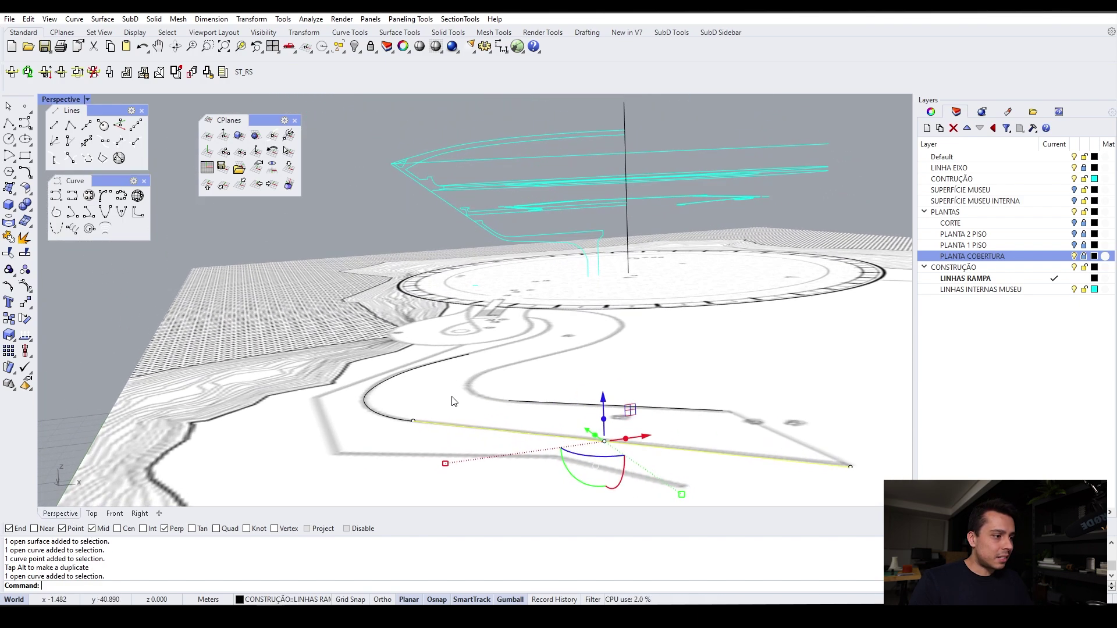
scroll(398, 418, "up", 3)
left_click(389, 420)
scroll(389, 421, "down", 1)
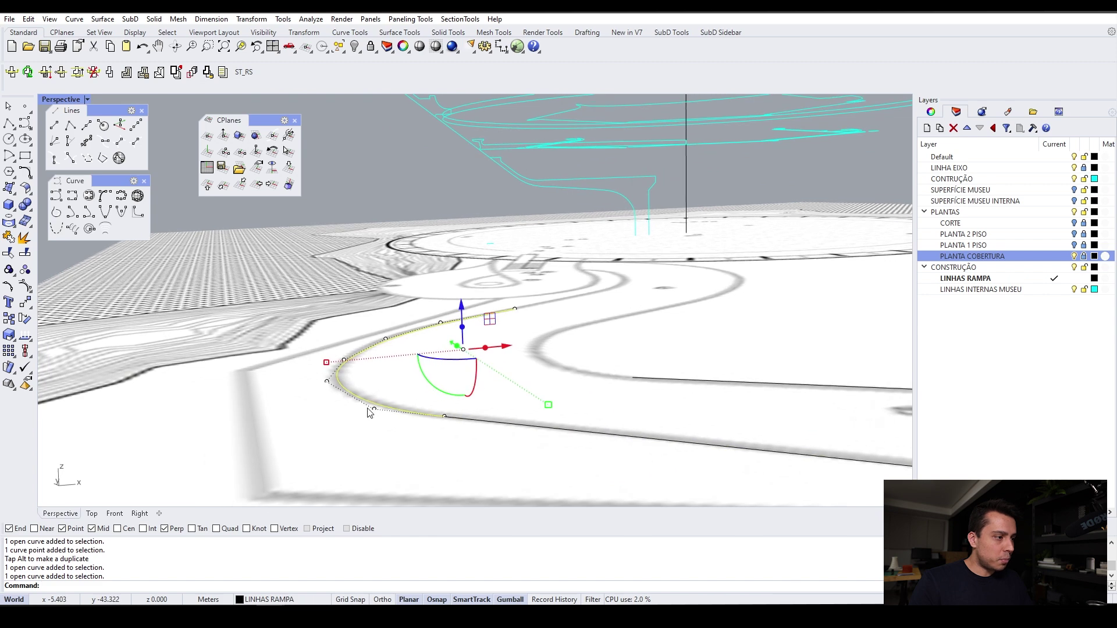
left_click(514, 309)
left_click_drag(515, 308, 507, 249)
left_click_drag(440, 321, 380, 302)
left_click(385, 338)
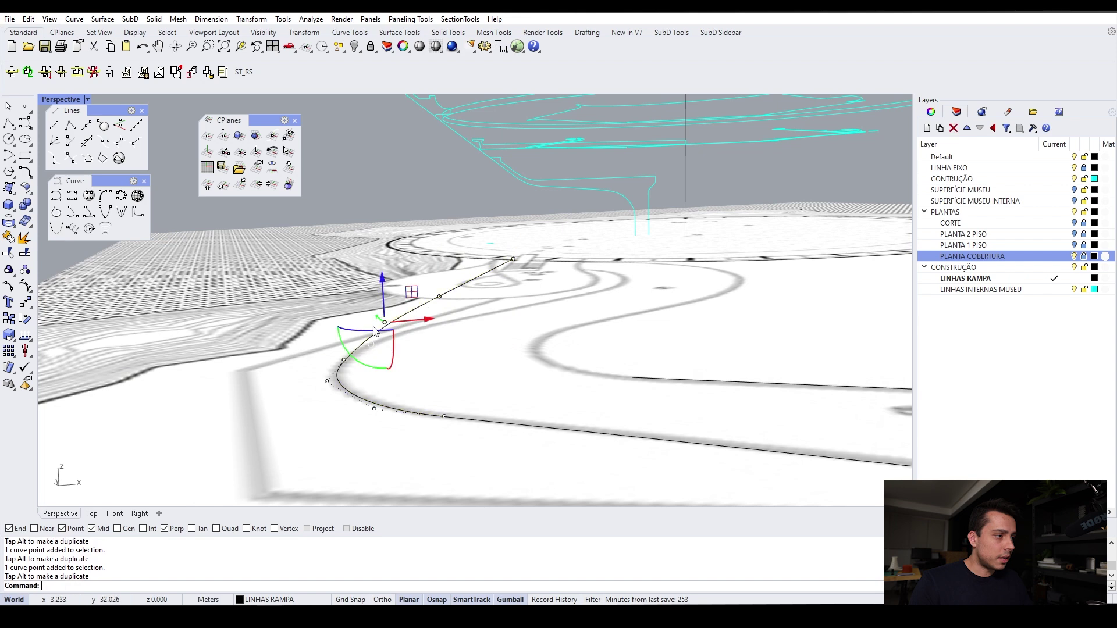
Join the straight outer edge line and the bend curve into one curve
scroll(431, 394, "up", 3)
left_click(462, 429)
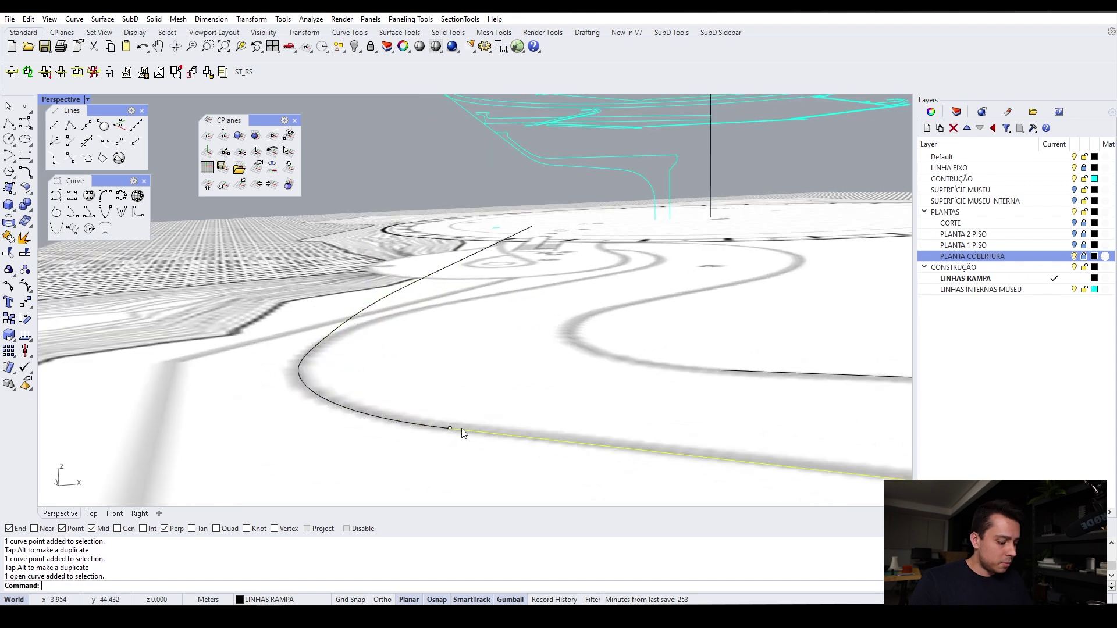
middle_click(461, 425)
left_click(461, 415)
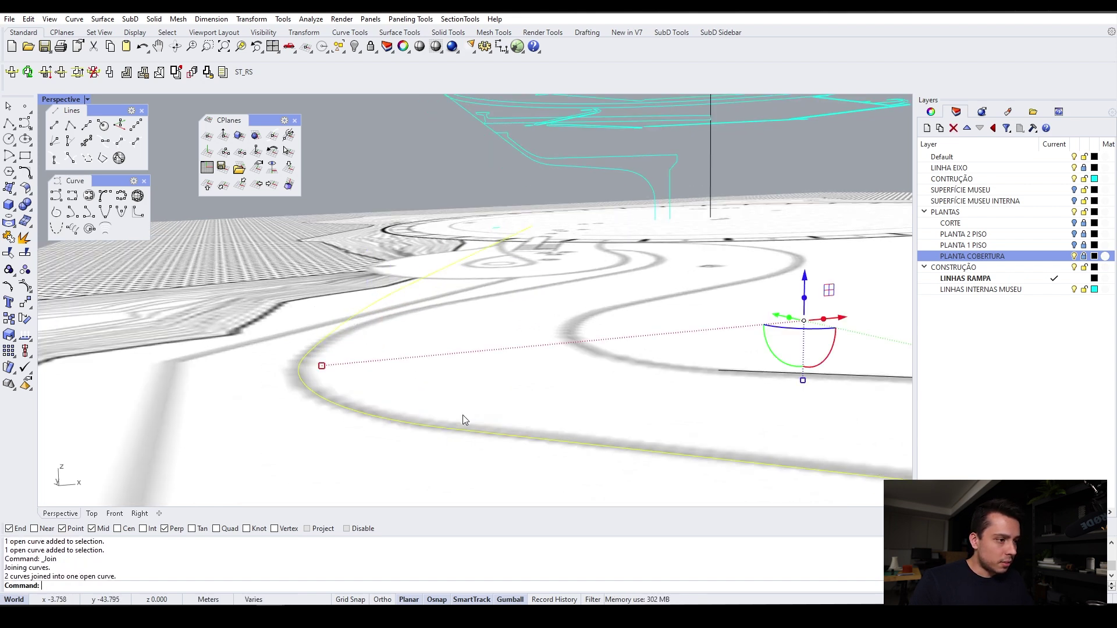
Raise the joined curve's control point where the line meets the bend by about 0.8 m
scroll(453, 425, "up", 4)
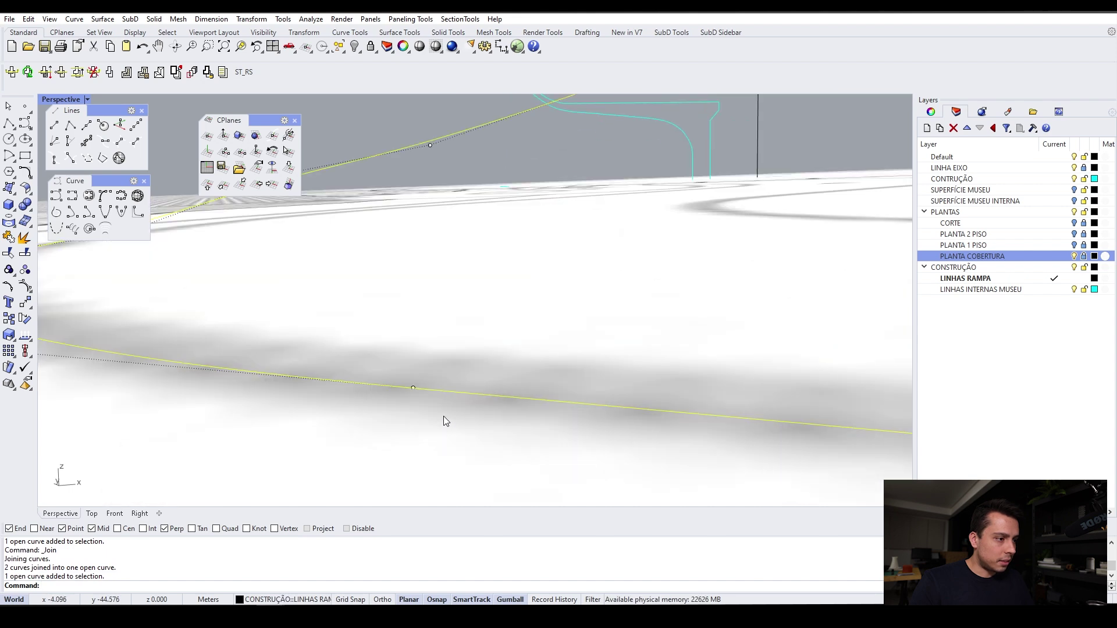
scroll(409, 393, "down", 4)
left_click(423, 393)
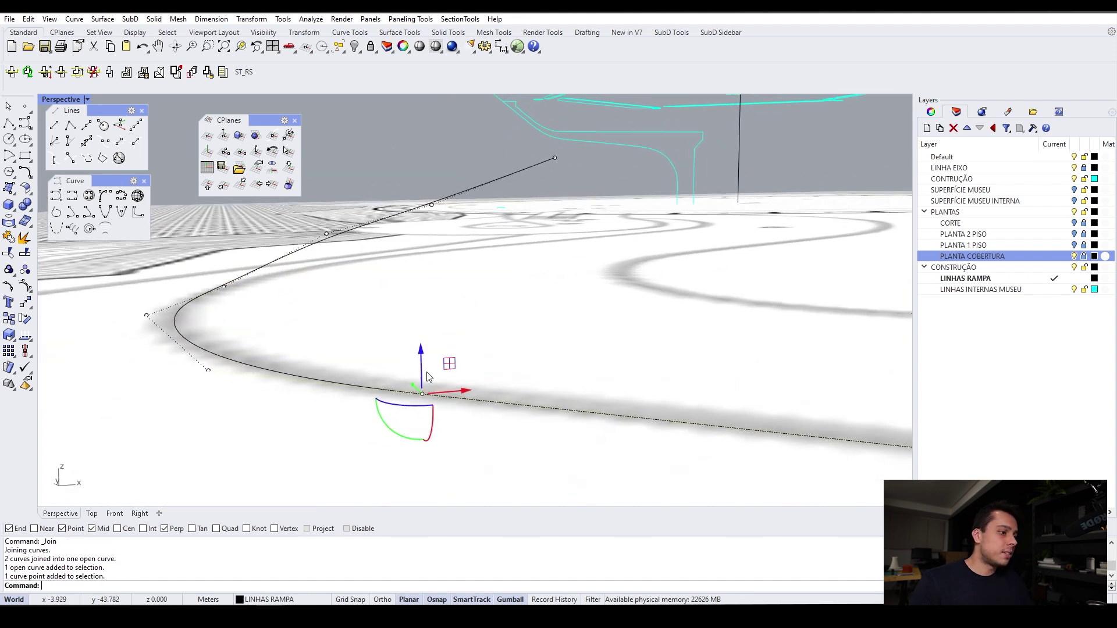
right_click_drag(427, 376, 439, 381)
left_click_drag(441, 366, 443, 313)
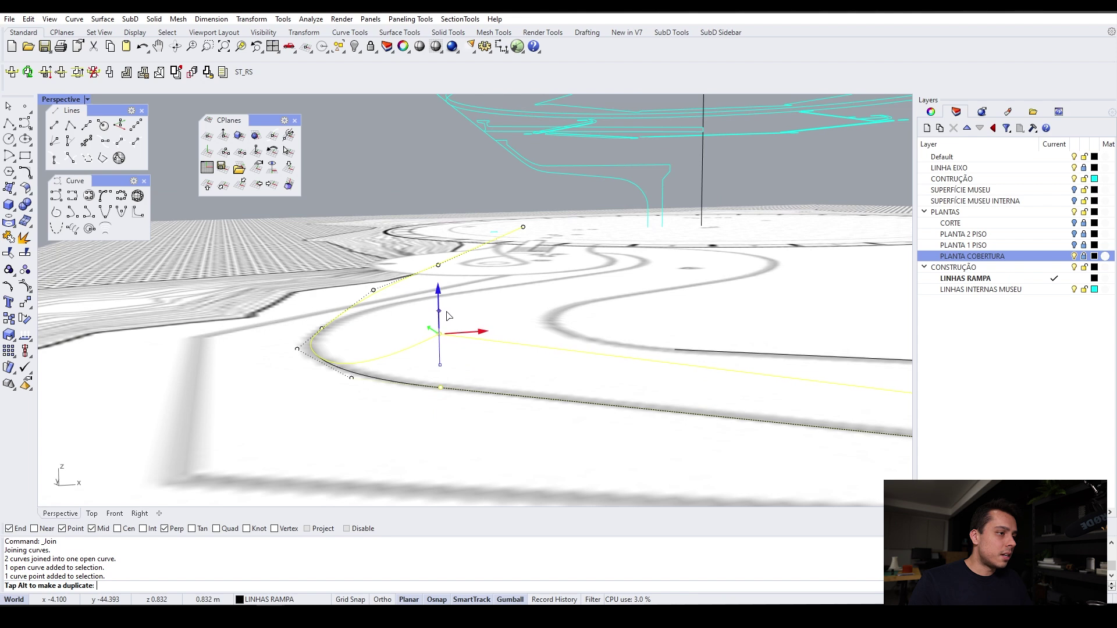
right_click_drag(490, 370, 682, 393)
key("Escape")
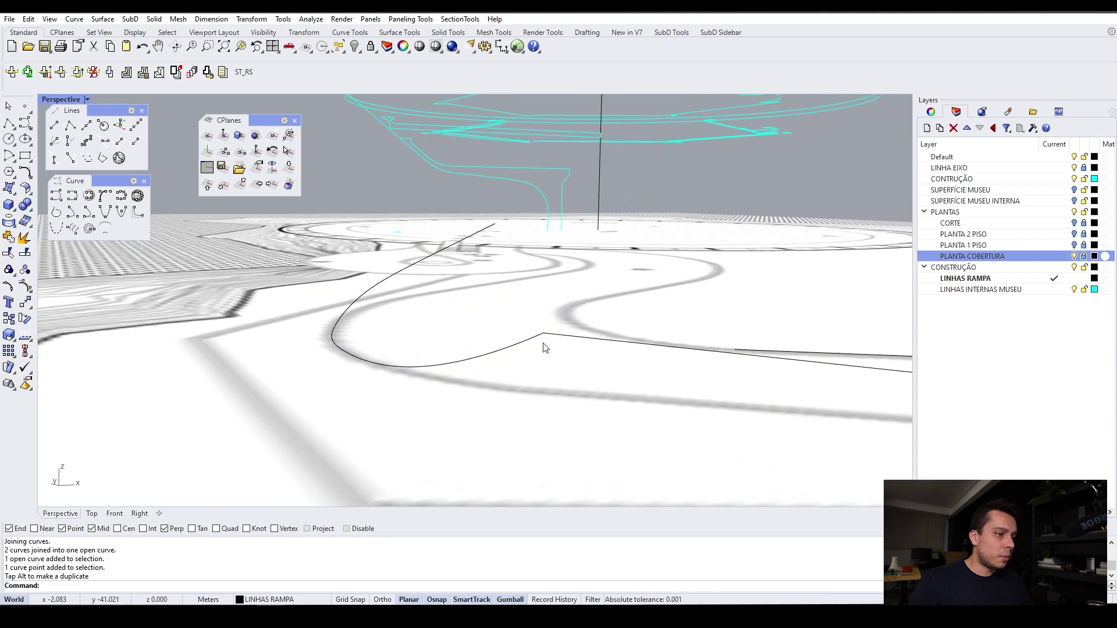
Raise the bend's first control point past the junction with the straight stretch
left_click(438, 369)
left_click(429, 367)
left_click_drag(430, 348, 434, 300)
scroll(526, 326, "up", 3)
mouse_move(525, 327)
right_mouse_down()
mouse_move(448, 314)
mouse_move(541, 337)
right_mouse_up()
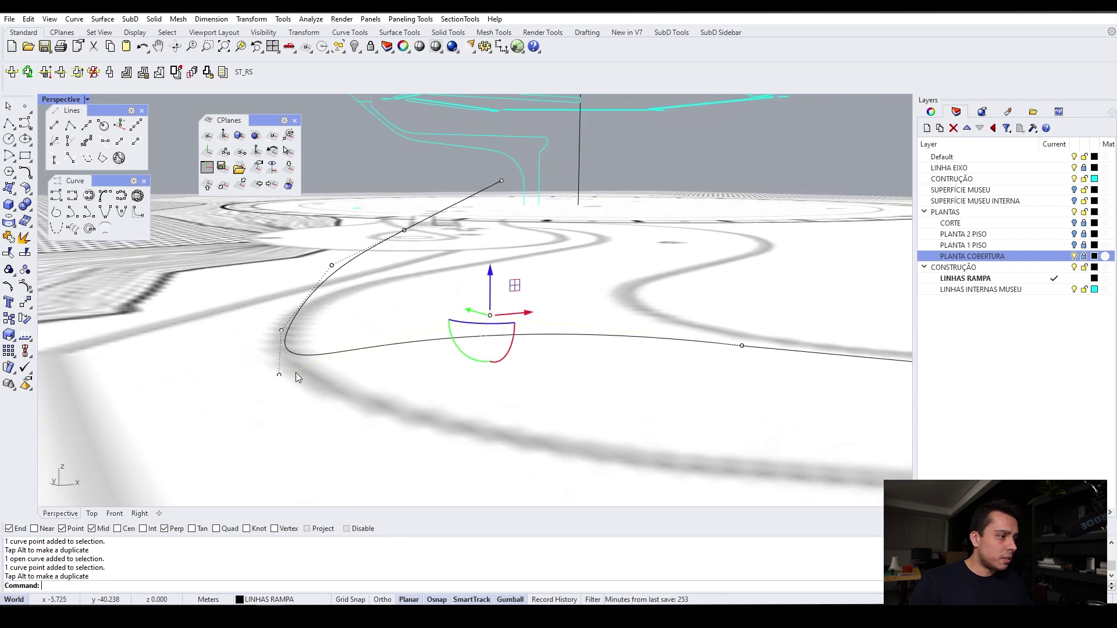
Raise the two control points at the outermost part of the bend together
left_click_drag(258, 399, 278, 252)
right_click_drag(299, 271, 303, 245)
right_click_drag(474, 292, 456, 332)
key("Escape")
Nudge the bend's first control point past the junction slightly upward
left_click(482, 289)
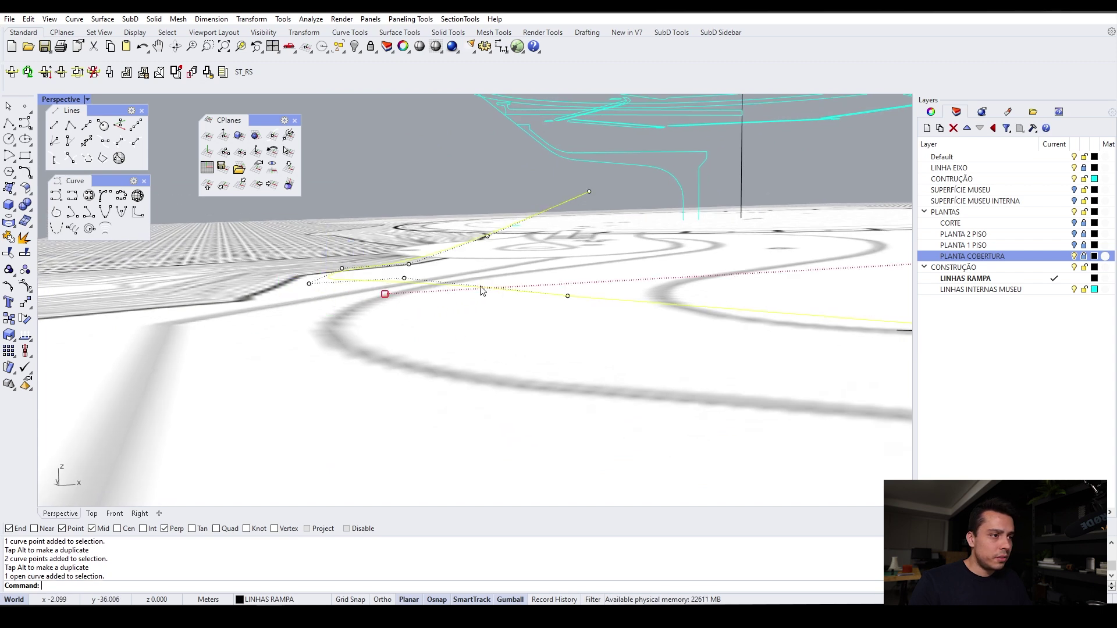
left_click(403, 280)
left_click_drag(403, 269, 403, 261)
key("Escape")
Lower the control point at the junction between the straight stretch and the bend slightly
scroll(532, 346, "up", 3)
right_click_drag(533, 344, 502, 330)
left_click(499, 319)
scroll(465, 326, "up", 5)
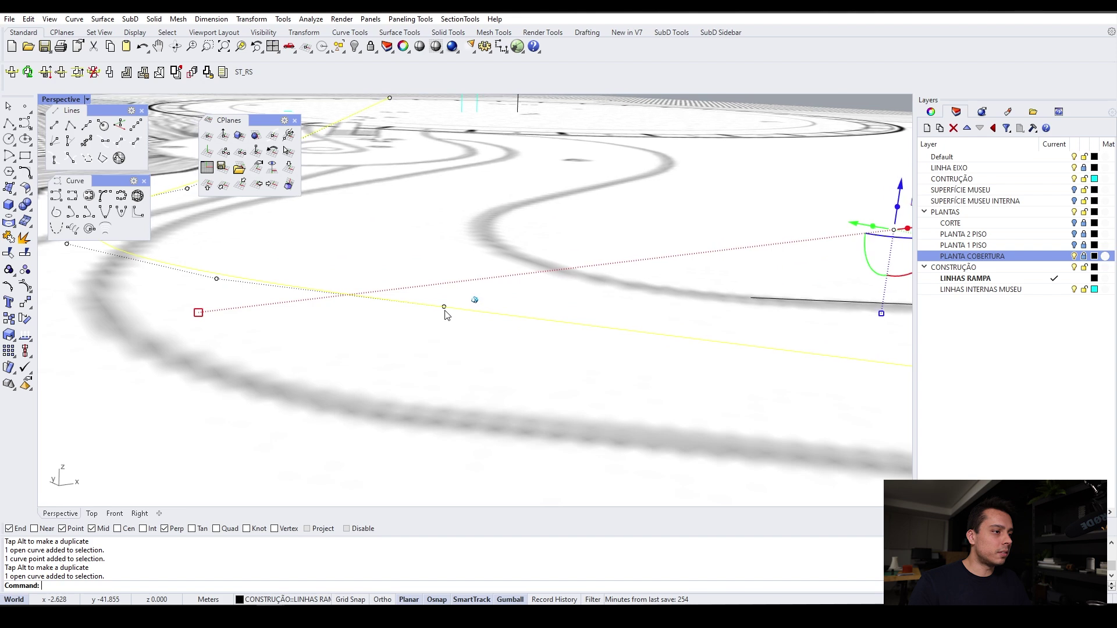
left_click(459, 307)
left_click_drag(459, 280, 459, 299)
right_click_drag(460, 299, 495, 190)
scroll(495, 189, "down", 6)
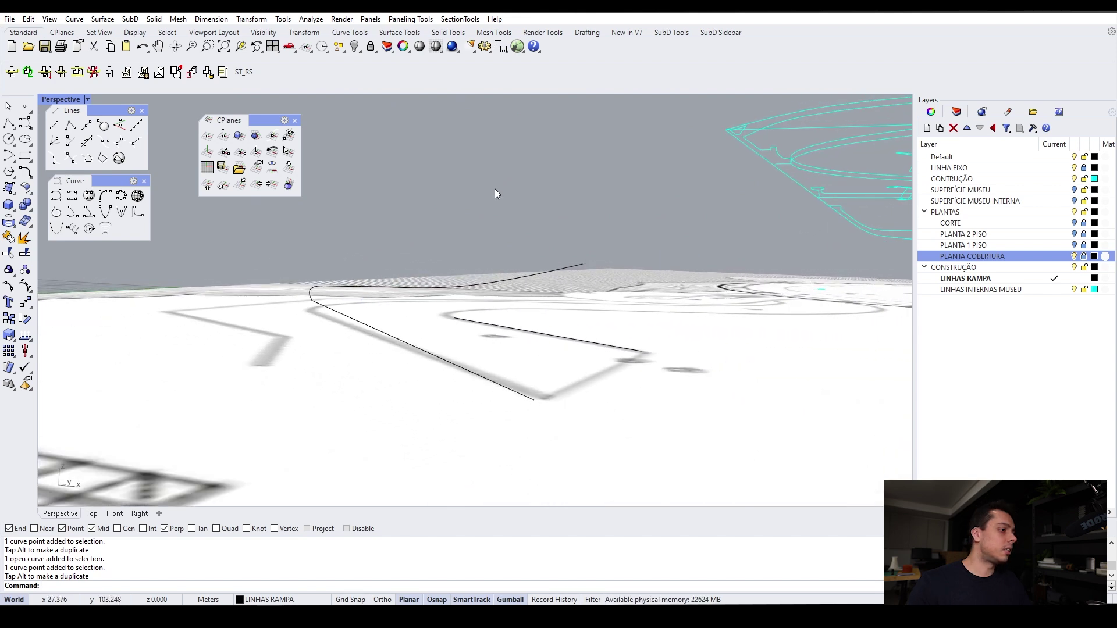
Raise the junction control point again to smooth the kink between the straight stretch and the bend
scroll(412, 311, "up", 8)
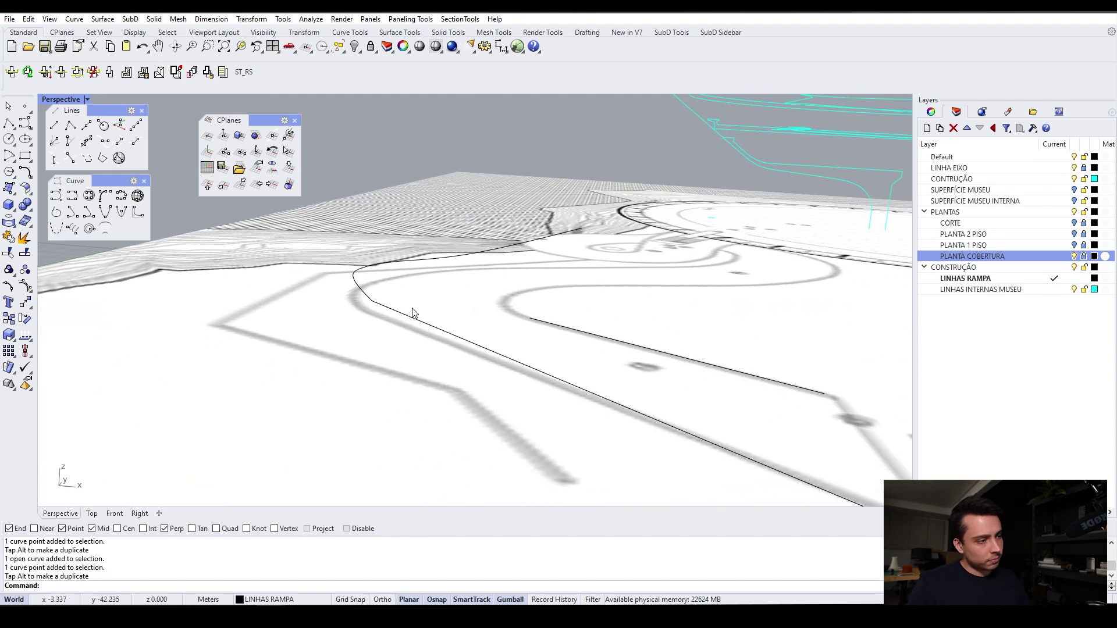
scroll(414, 317, "up", 3)
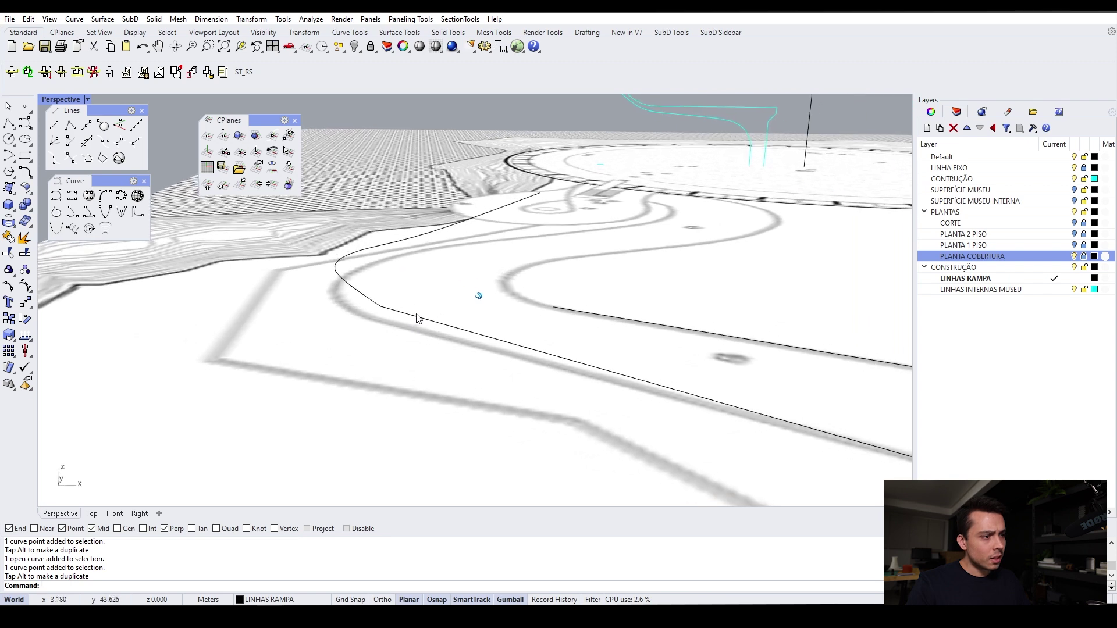
left_click(424, 319)
right_click_drag(424, 319, 404, 264)
left_click(398, 296)
left_click_drag(399, 274, 399, 238)
right_click_drag(399, 238, 463, 428)
scroll(518, 287, "up", 3)
right_click_drag(399, 367, 426, 296)
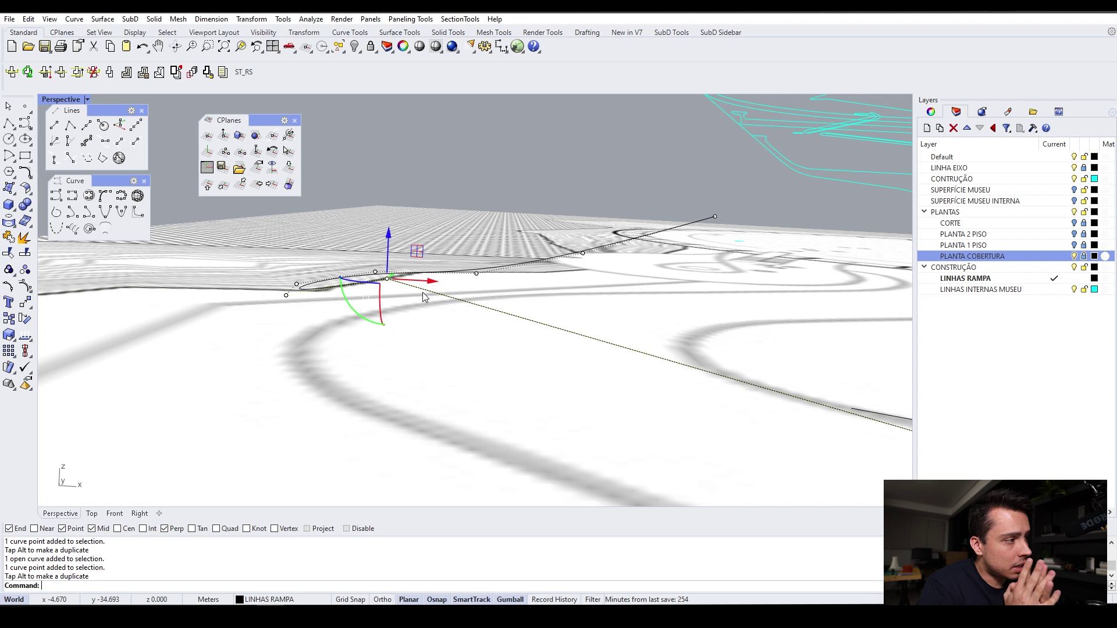
Raise the bend control point next to the junction to continue the straight stretch's slope
right_click_drag(422, 297, 314, 330)
left_click(300, 314)
left_click_drag(302, 289, 302, 230)
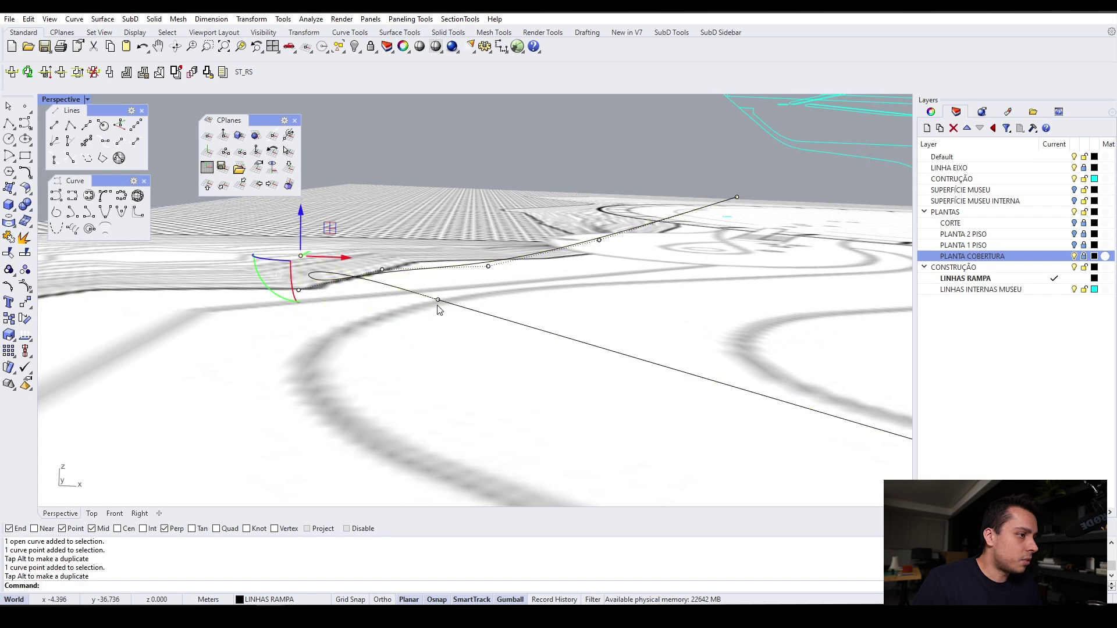
right_click_drag(357, 287, 443, 353)
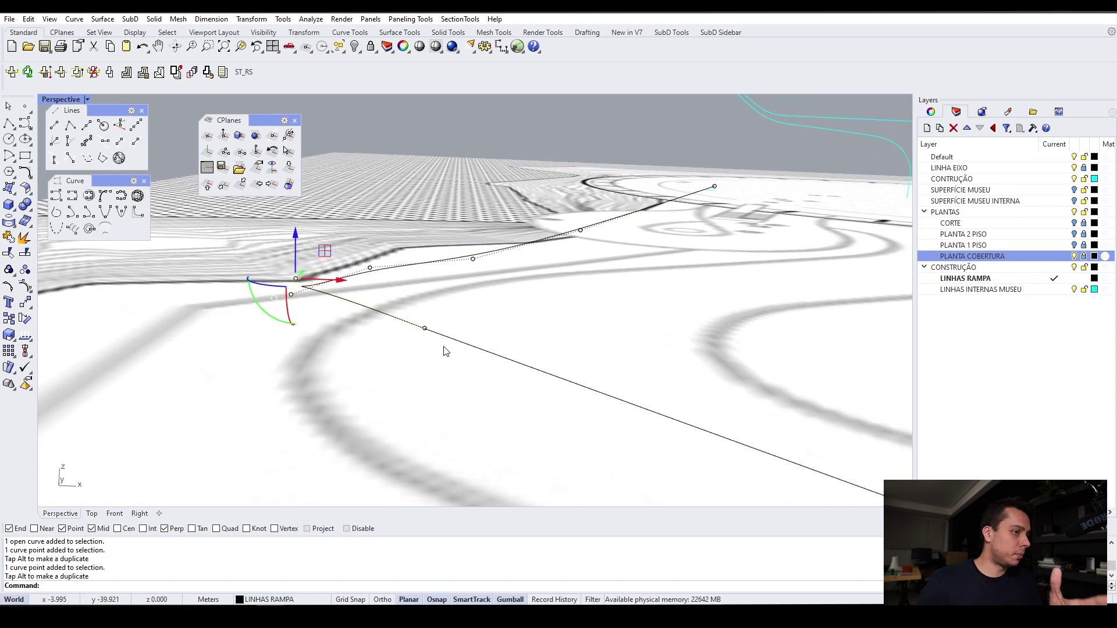
Raise the following control point at the bend's outermost part to even out the curve's climb
right_click_drag(304, 284, 343, 302)
left_click(323, 293)
left_click_drag(324, 280, 324, 248)
key("Escape")
key("Escape")
right_click_drag(463, 302, 443, 380)
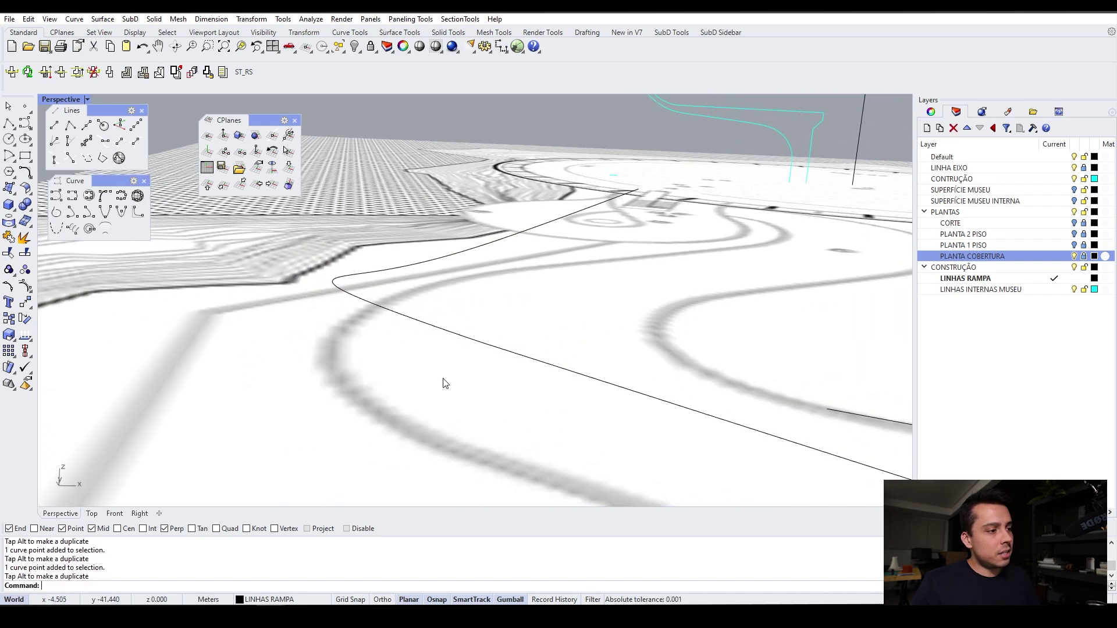
Fine-tune the height of the control point at the junction, moving it slightly upward
left_click(444, 334)
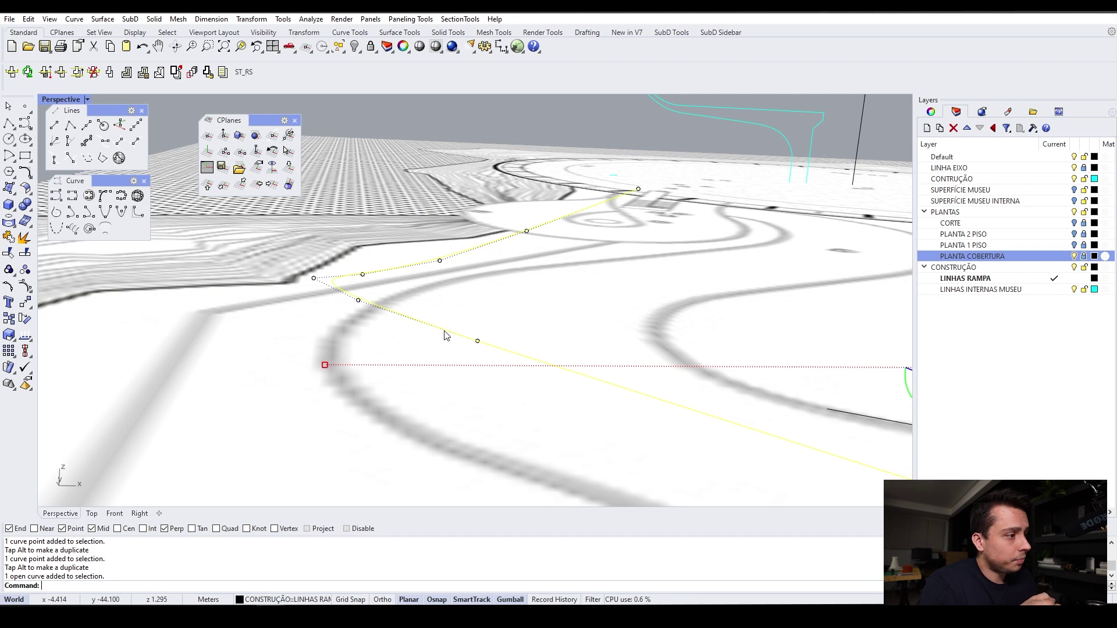
right_click_drag(444, 331, 445, 330)
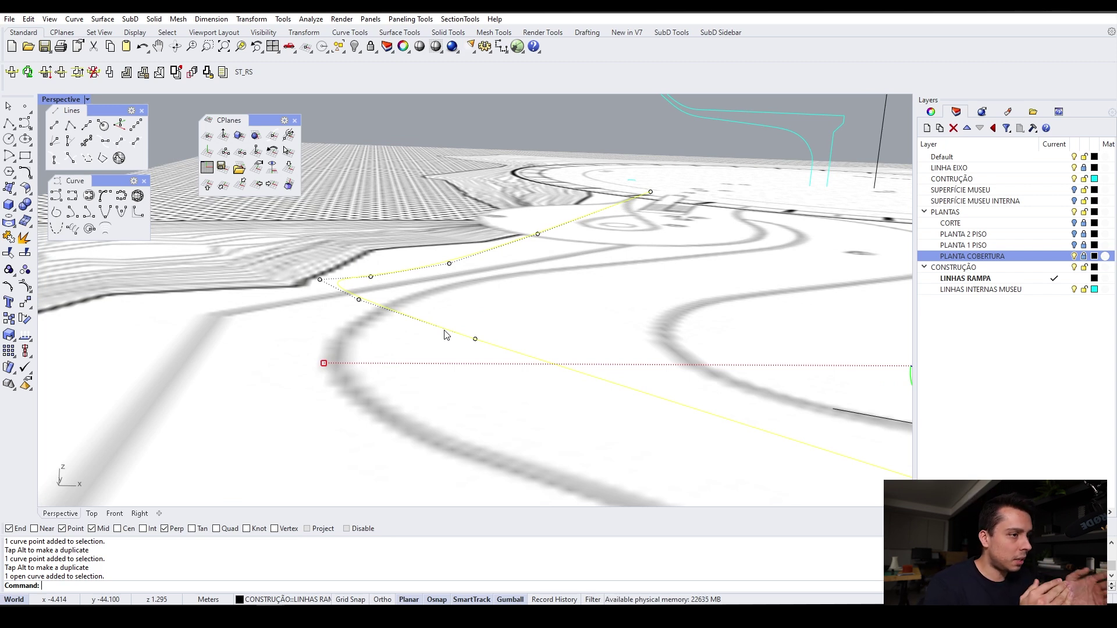
left_click_drag(475, 338, 481, 306)
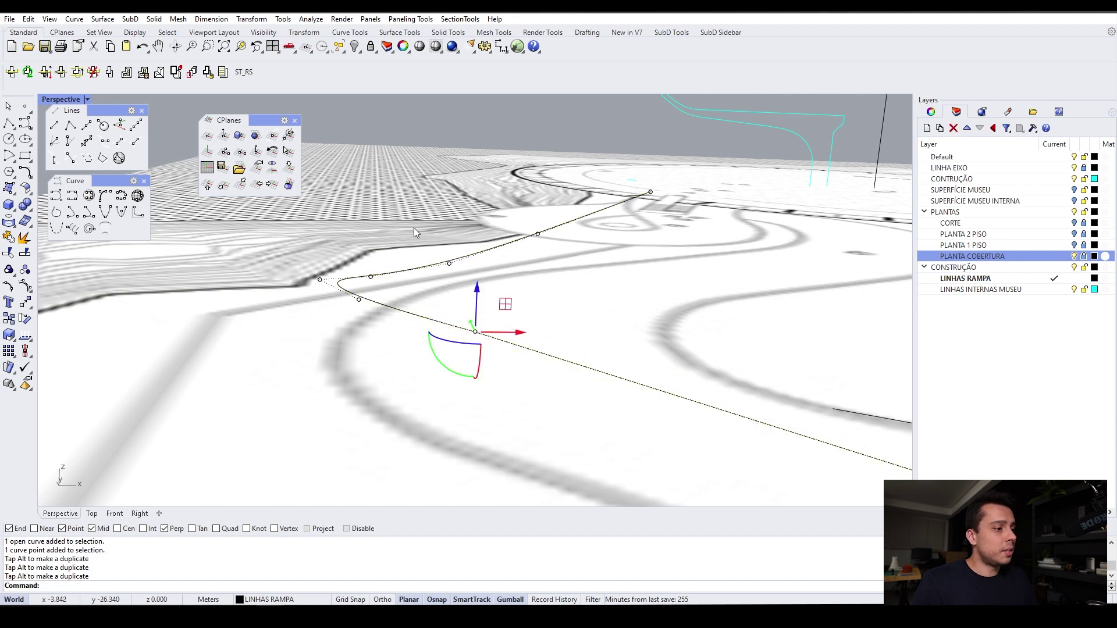
scroll(417, 318, "down", 4)
Examine the joined ramp edge curve in the Perspective view and against the roof plan in the Top view
left_click(498, 345)
left_click(499, 346)
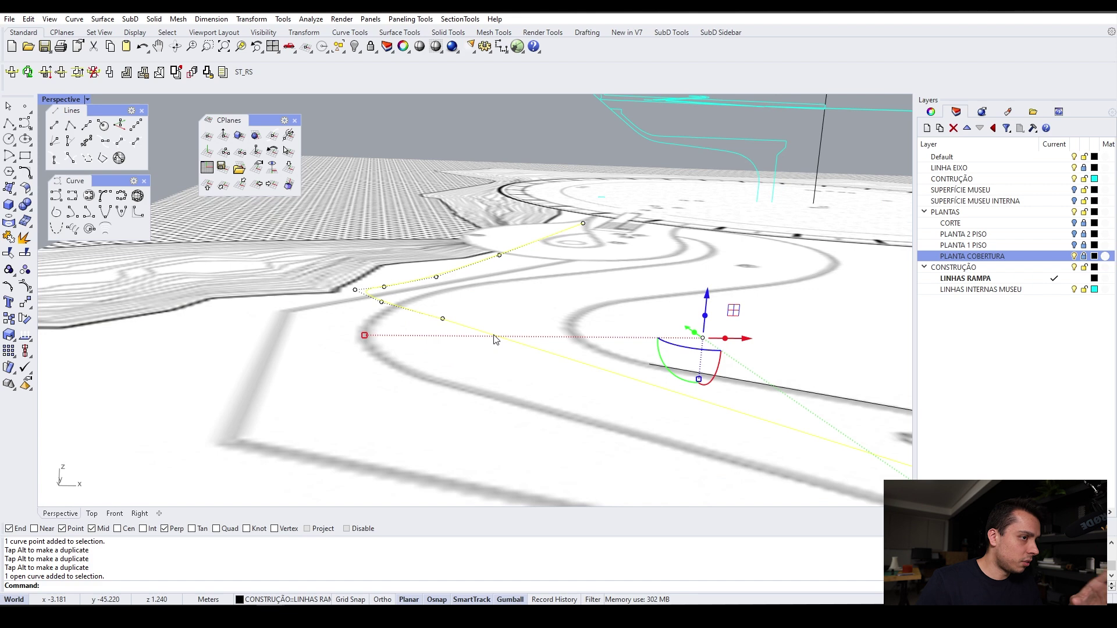
right_click_drag(494, 339, 489, 295)
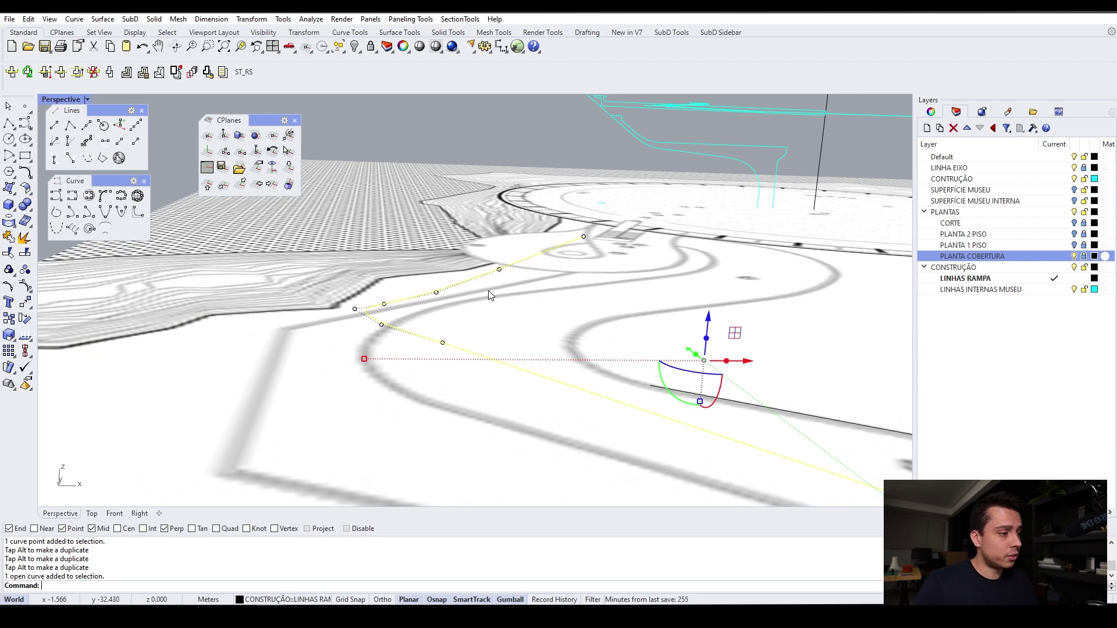
scroll(489, 295, "down", 2)
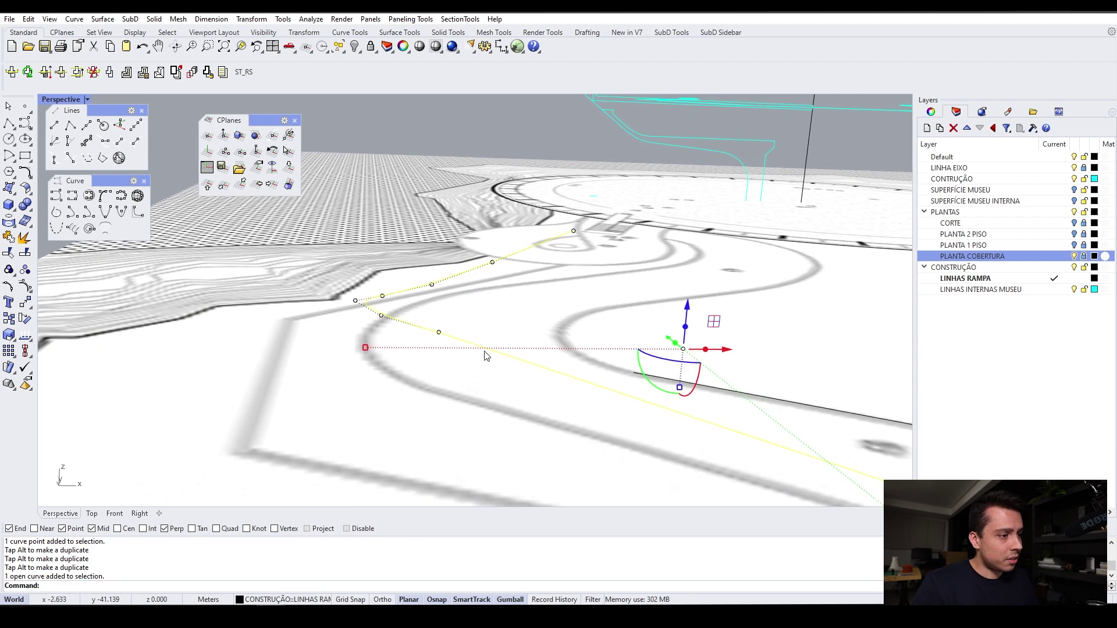
left_click(485, 353)
scroll(474, 302, "down", 2)
key("Escape")
key("Escape")
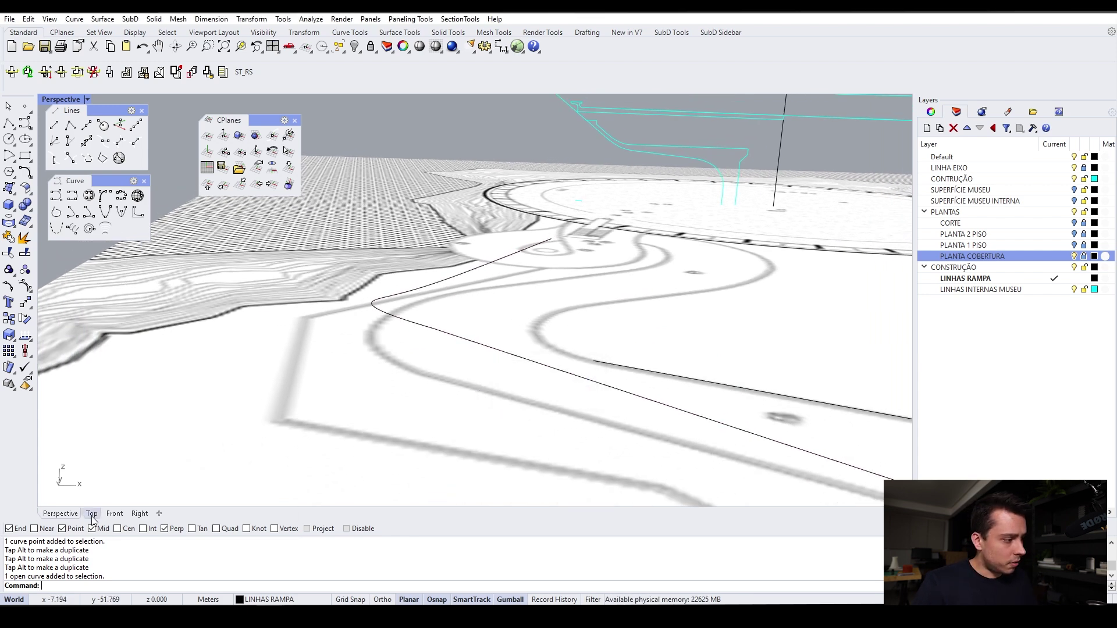
scroll(471, 367, "up", 2)
left_click(343, 273)
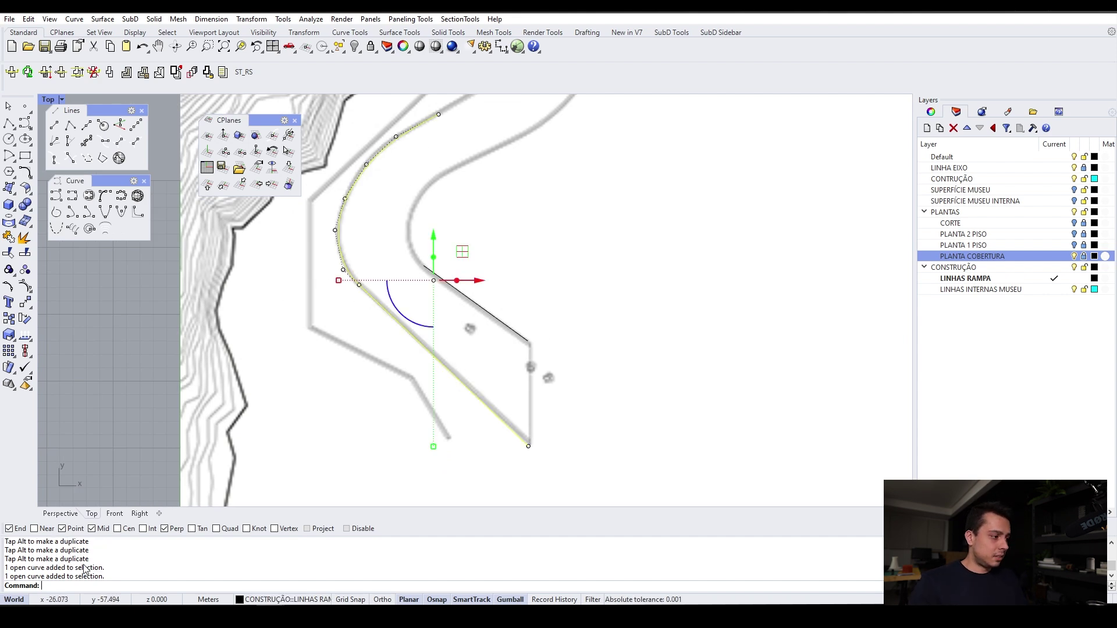
left_click(69, 515)
right_click_drag(675, 277, 416, 321)
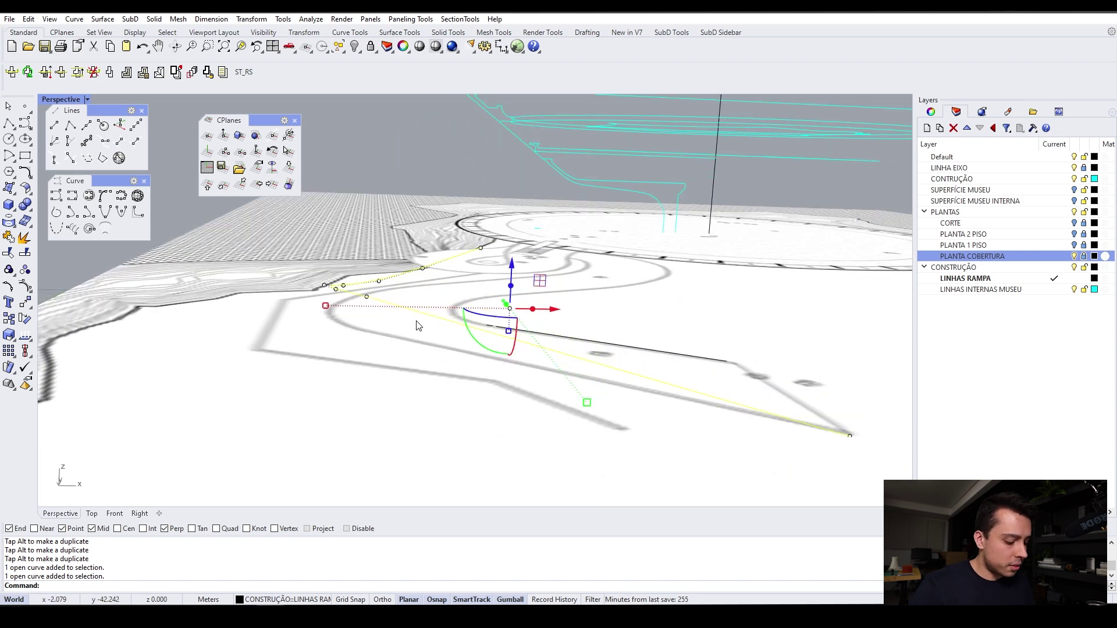
Flatten the joined outer ramp edge with Set Points, aligning only its Z to World at the end of the inner straight edge
key("BackSpace")
key("BackSpace")
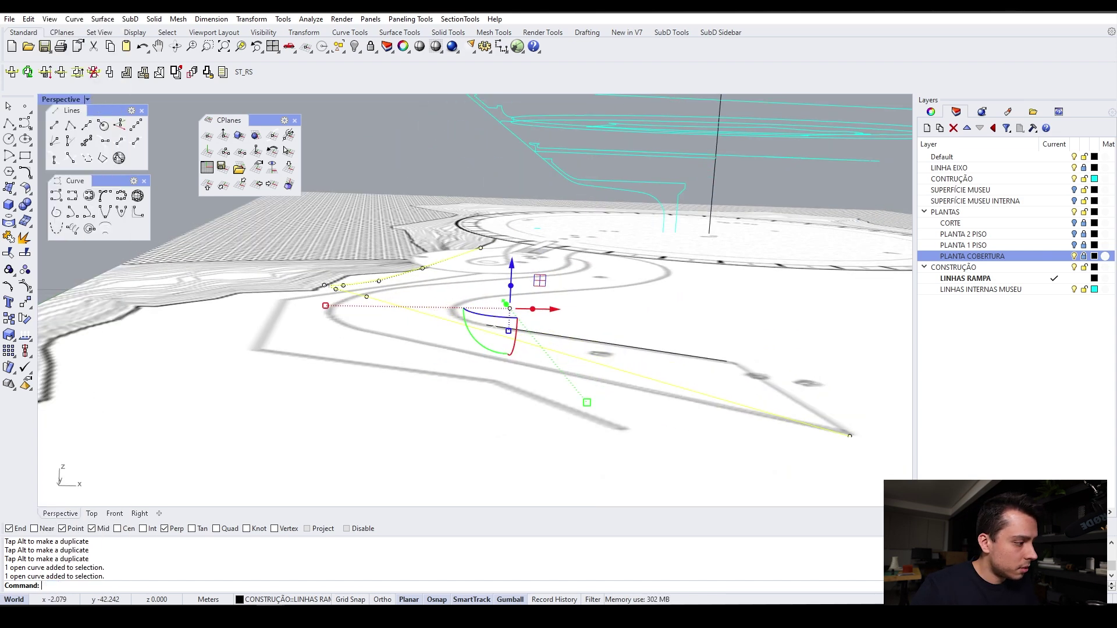
key("Return")
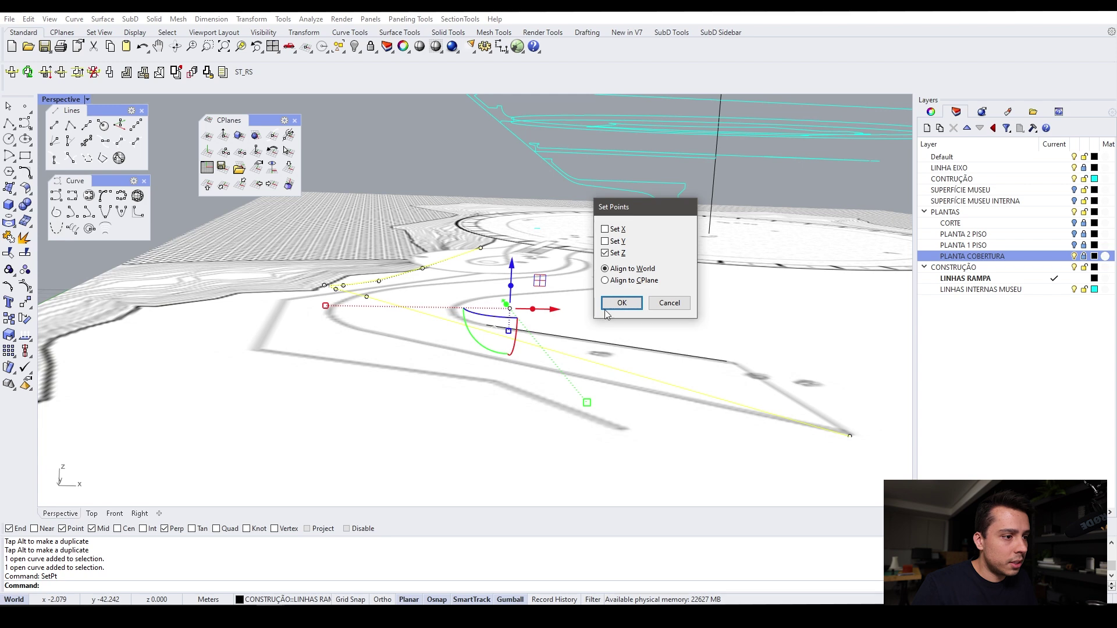
key("Return")
left_click(728, 362)
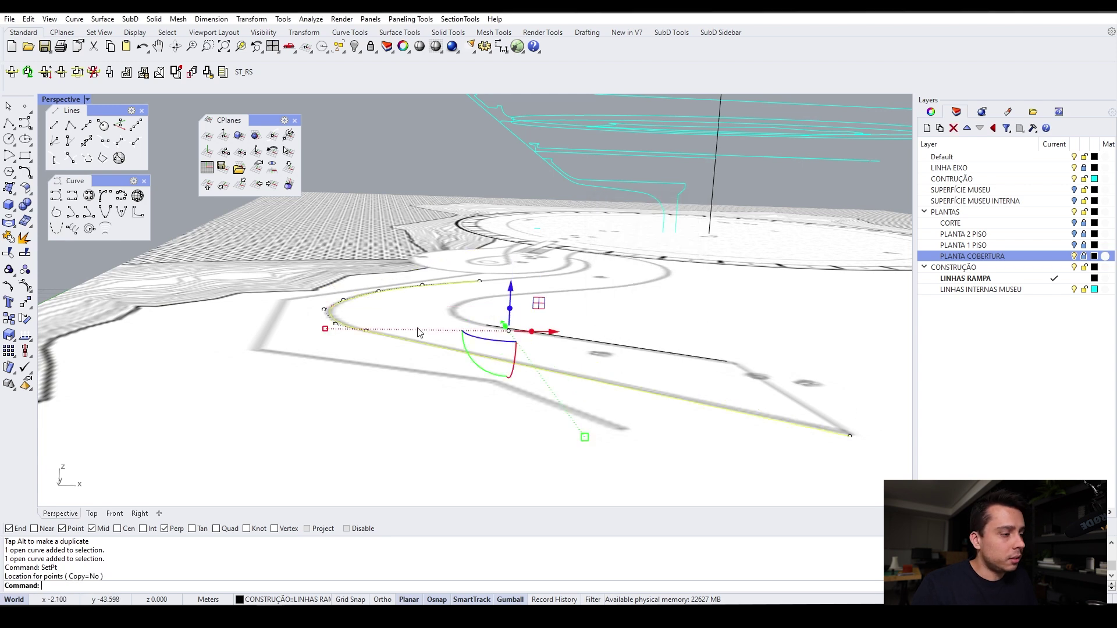
left_click(385, 150)
right_click_drag(385, 150, 362, 169)
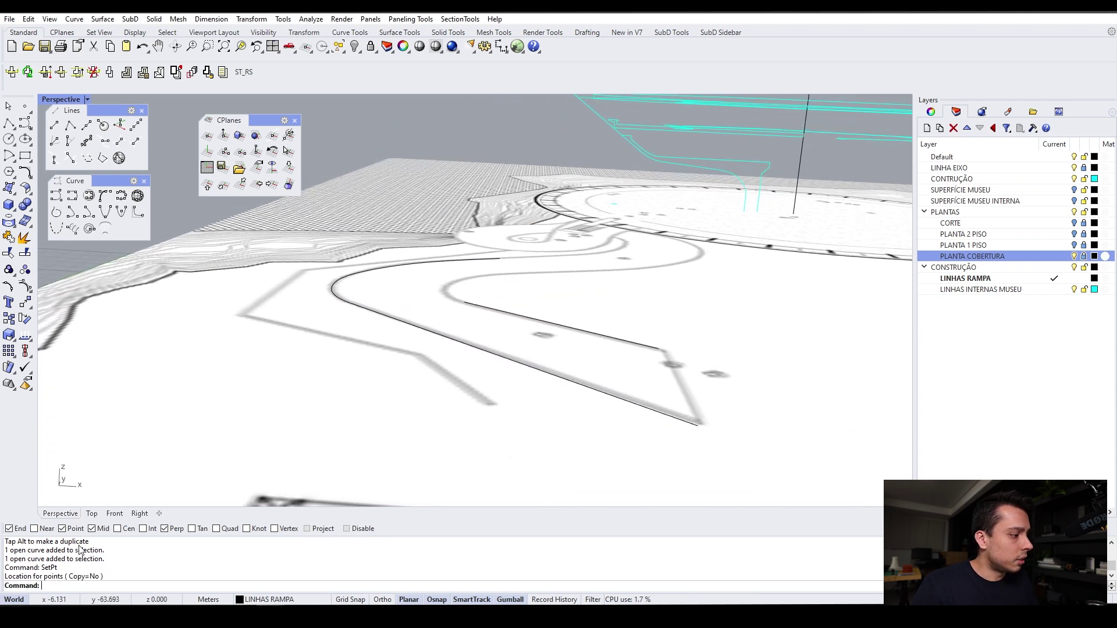
left_click(92, 514)
scroll(476, 294, "down", 4)
scroll(476, 295, "up", 6)
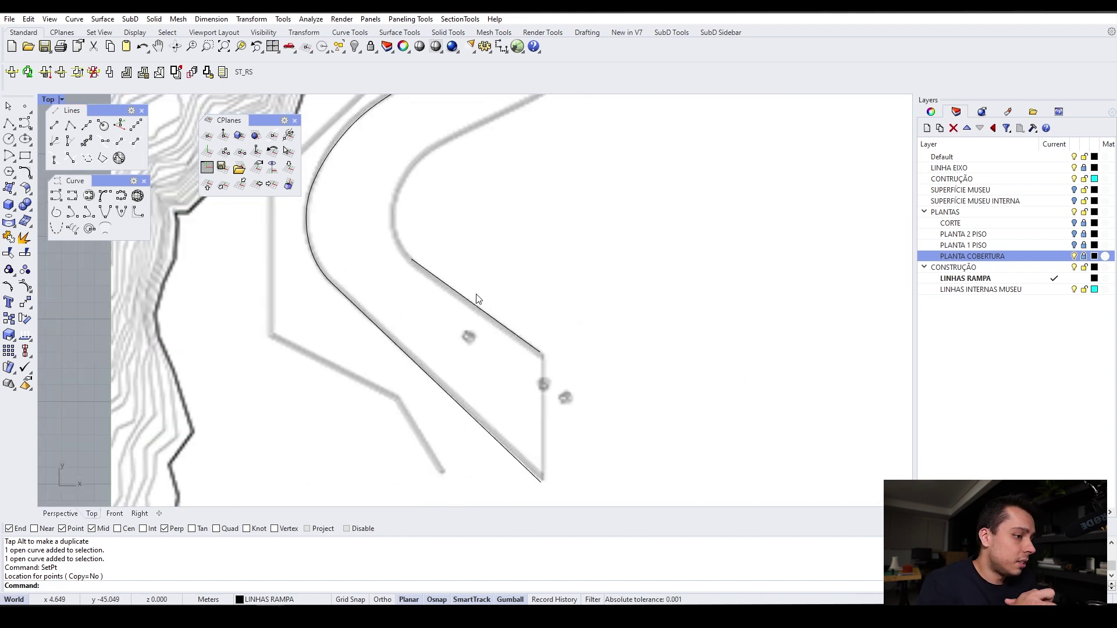
left_click(8, 123)
left_click(541, 352)
scroll(542, 352, "down", 5)
scroll(542, 405, "up", 5)
key("Escape")
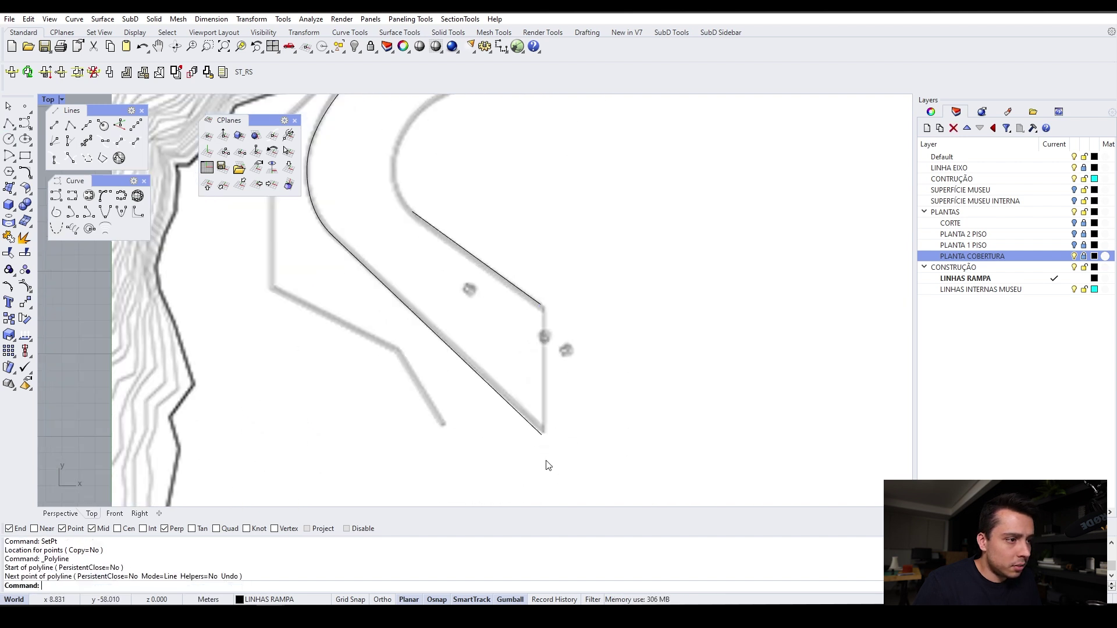
Draw a vertical polyline along the ramp's entrance edge in the Top view, running past both straight ramp edges
scroll(550, 343, "up", 8)
right_click(528, 254)
key("Return")
scroll(532, 249, "down", 3)
left_click(528, 235)
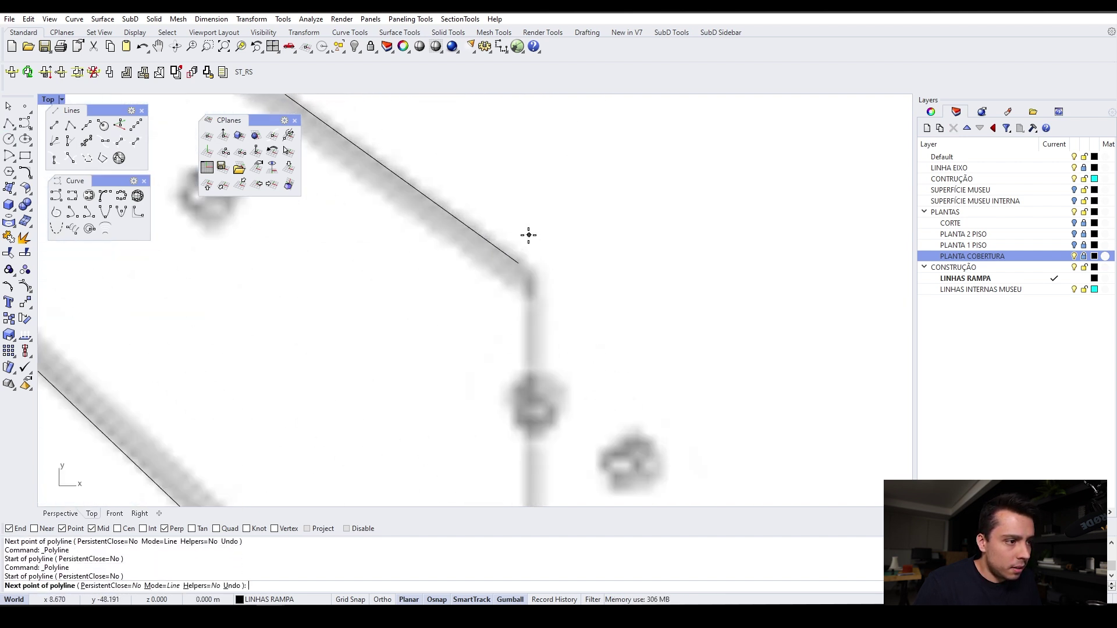
left_click(527, 490, "shift")
key("Return")
Extend both straight ramp edges to meet the vertical entrance line
type("Extend")
key("Return")
left_click(528, 474)
scroll(522, 454, "up", 2)
key("Return")
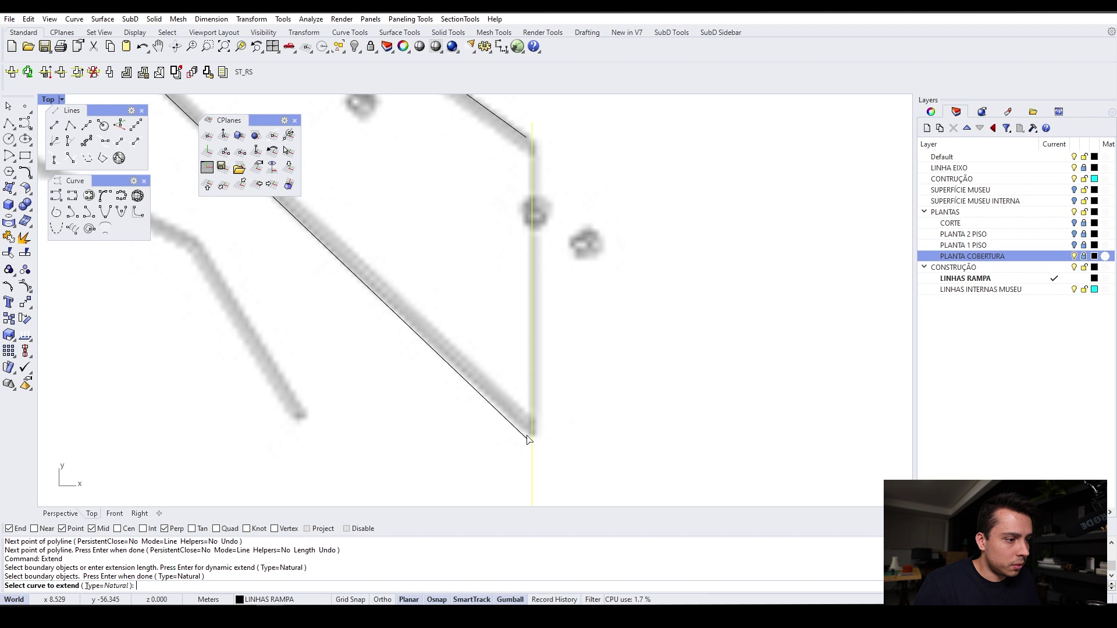
left_click(521, 136)
key("Return")
scroll(536, 273, "down", 2)
scroll(525, 209, "up", 2)
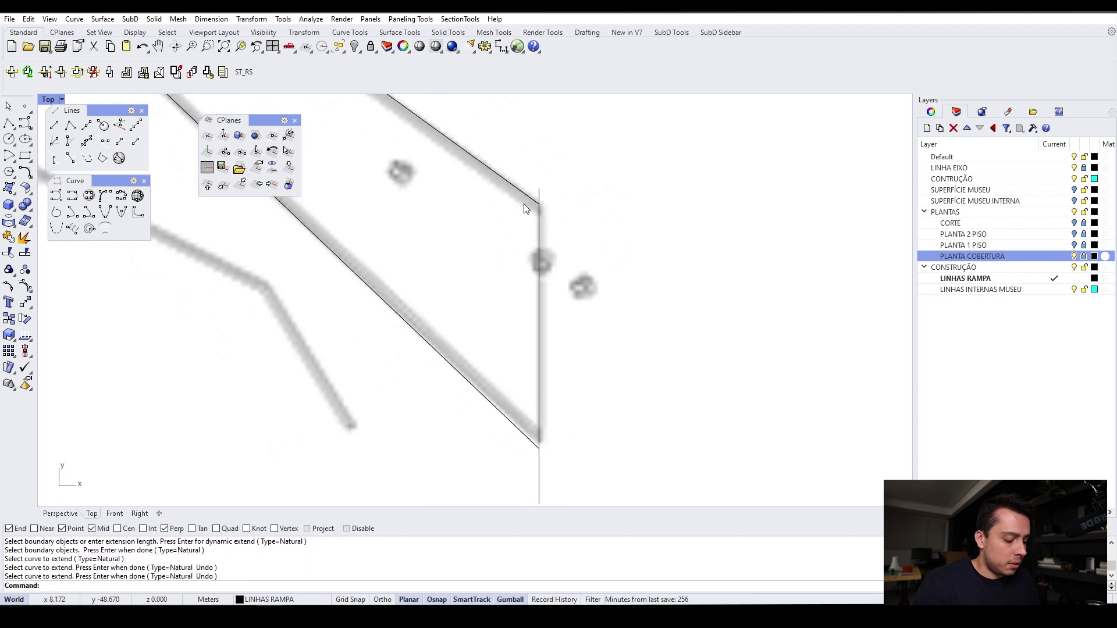
Trim the overhanging ends of the vertical entrance line, using the two straight ramp edges as cutting objects
type("Trim")
key("Return")
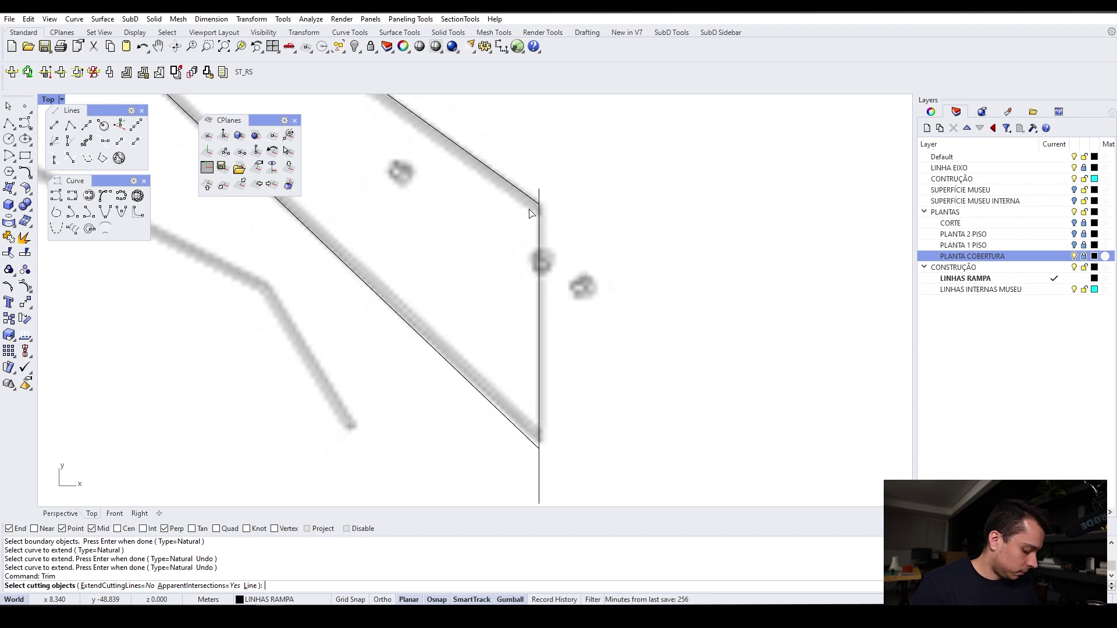
left_click(533, 202)
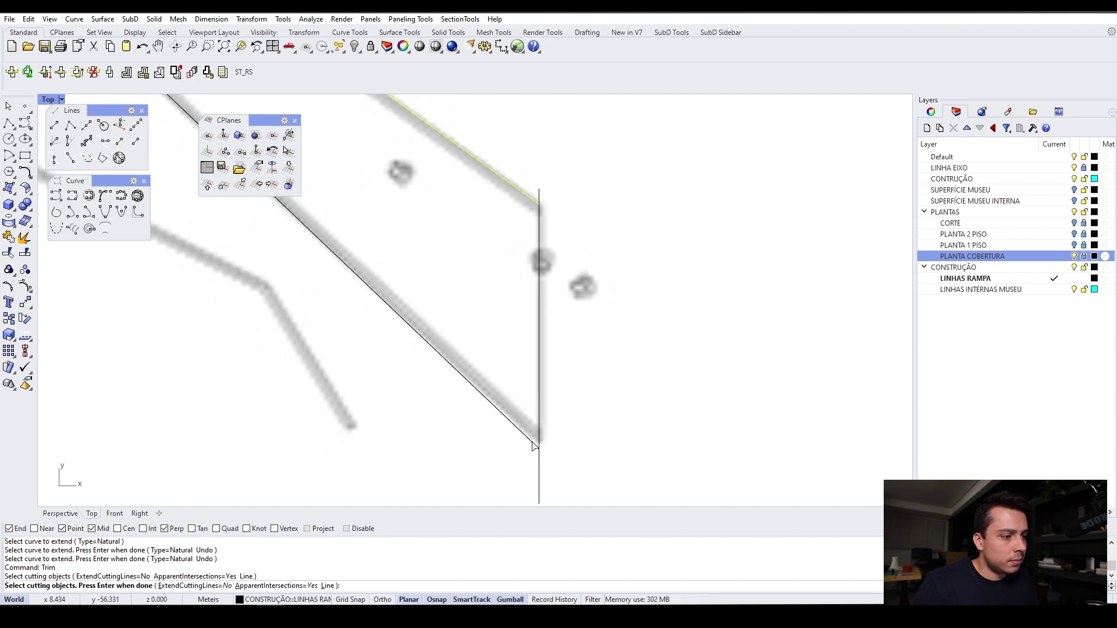
left_click(533, 445)
key("Return")
left_click(539, 470)
left_click(538, 197)
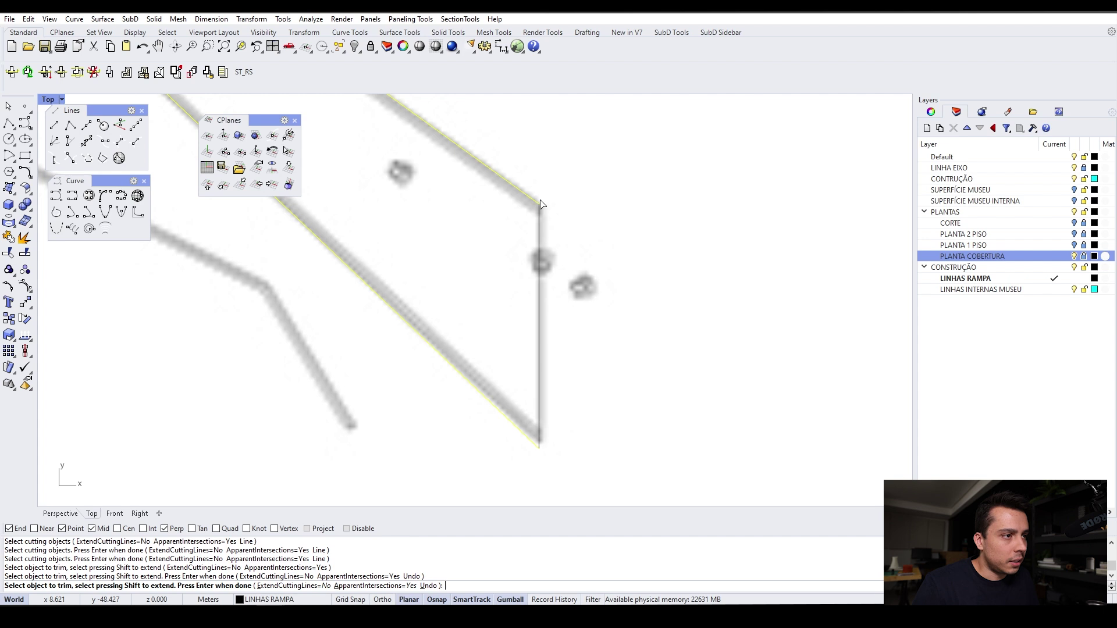
key("Return")
scroll(537, 204, "down", 3)
scroll(602, 481, "down", 4)
scroll(504, 341, "up", 4)
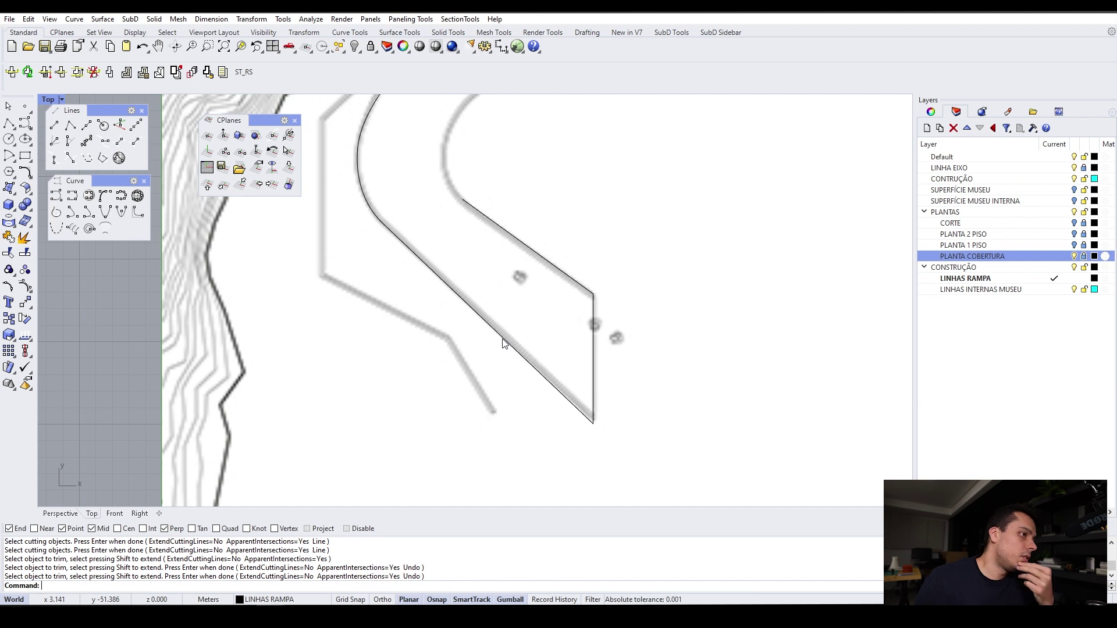
Explode the outer ramp edge and delete its curved bend segment, keeping the straight stretch
left_click(362, 190)
middle_click(363, 192)
left_click(365, 198)
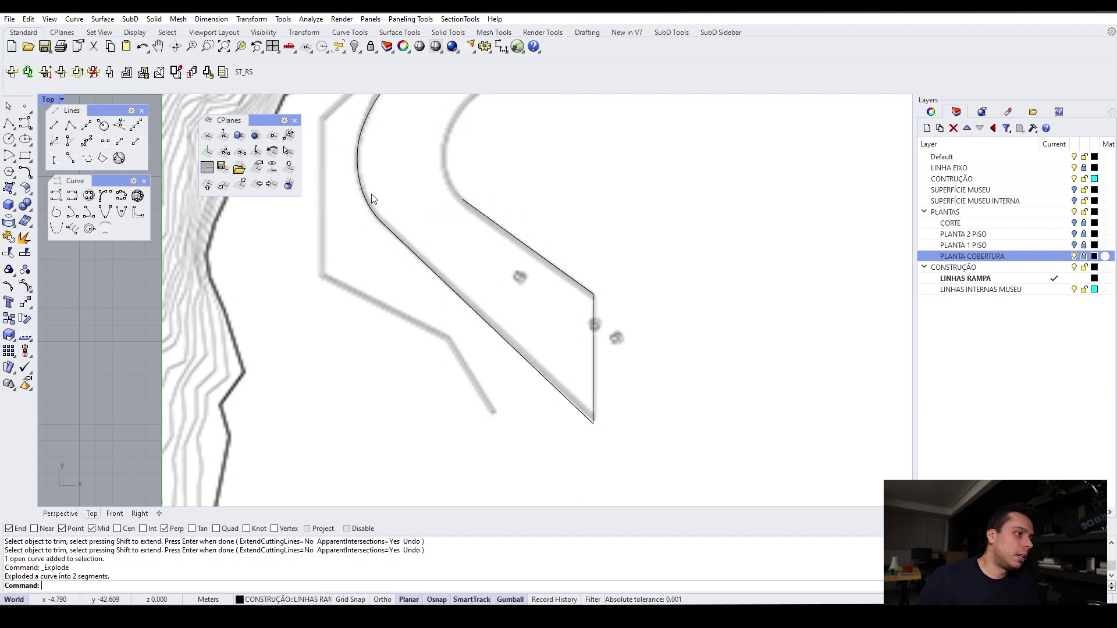
left_click(365, 199)
key("Delete")
scroll(378, 338, "down", 3)
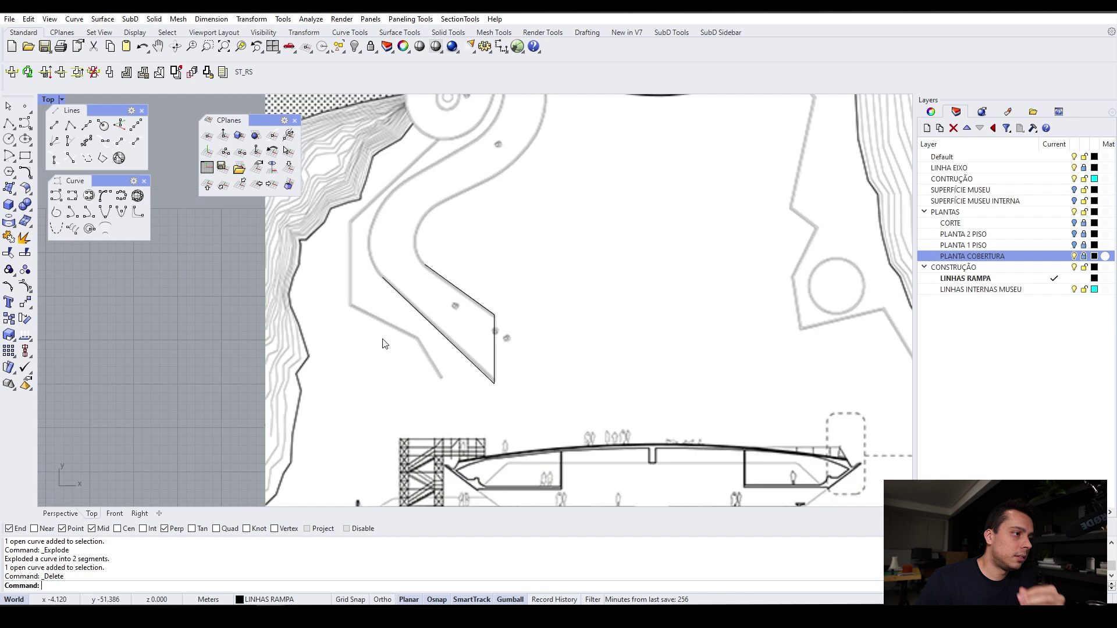
scroll(432, 307, "up", 2)
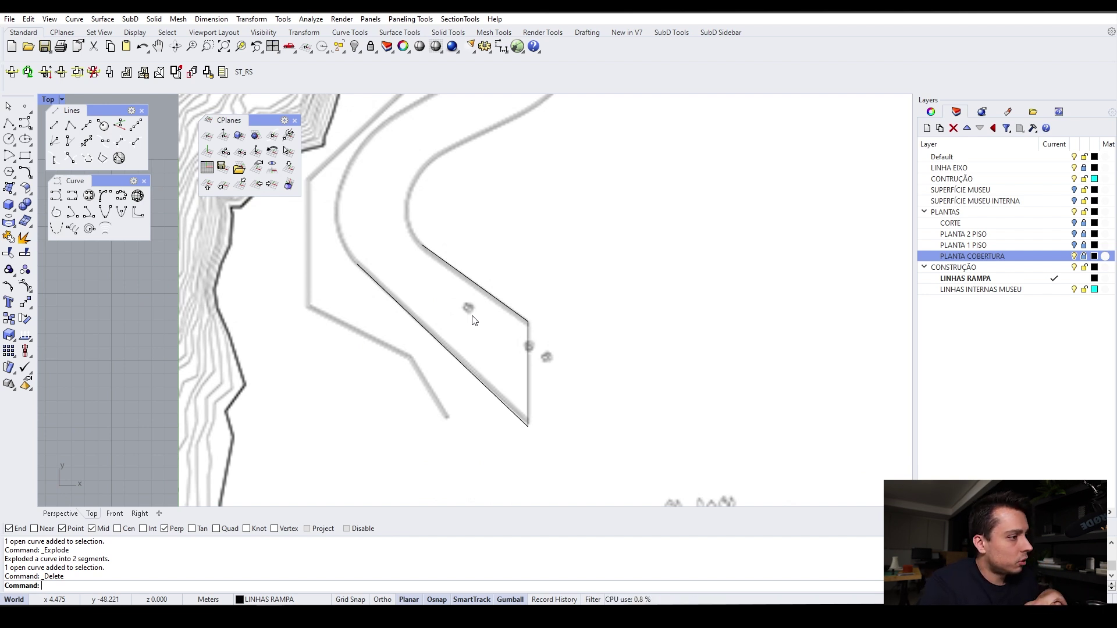
Start a degree 3 control-point curve at the ramp entrance's outer corner and place three control points along the straight outer edge
left_click(54, 201)
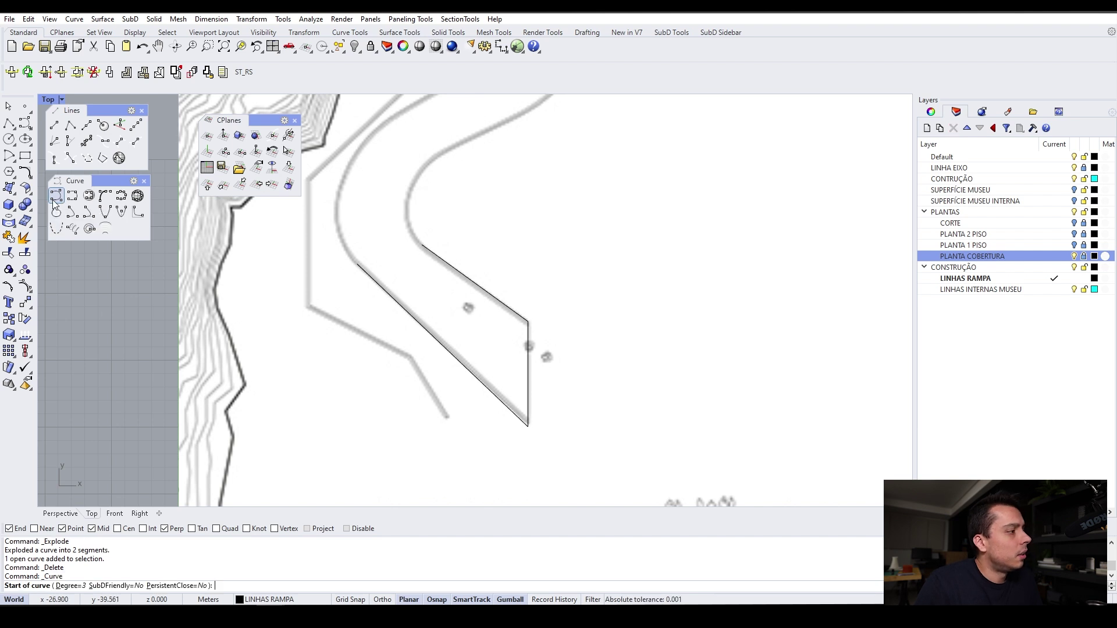
left_click(527, 431)
scroll(529, 405, "up", 4)
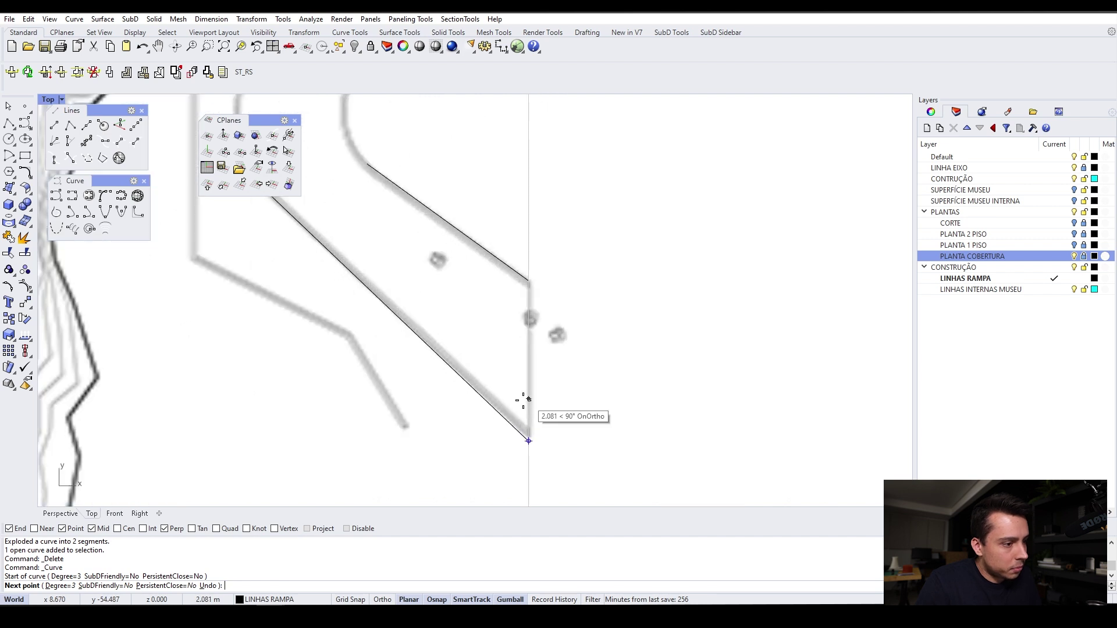
scroll(496, 408, "down", 4)
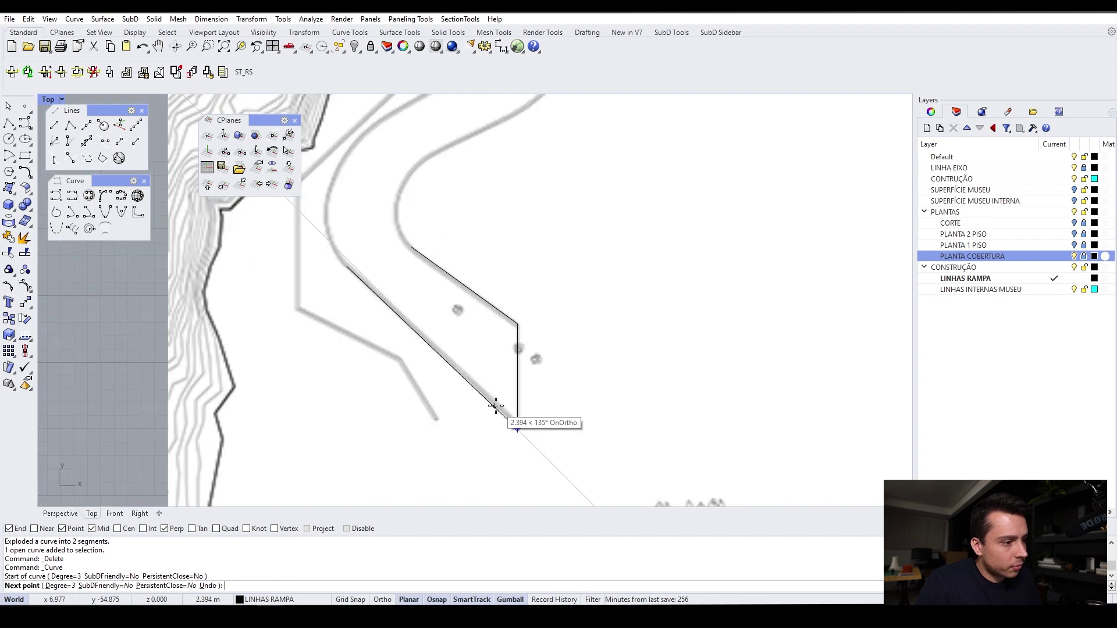
left_click(444, 359)
left_click(386, 304)
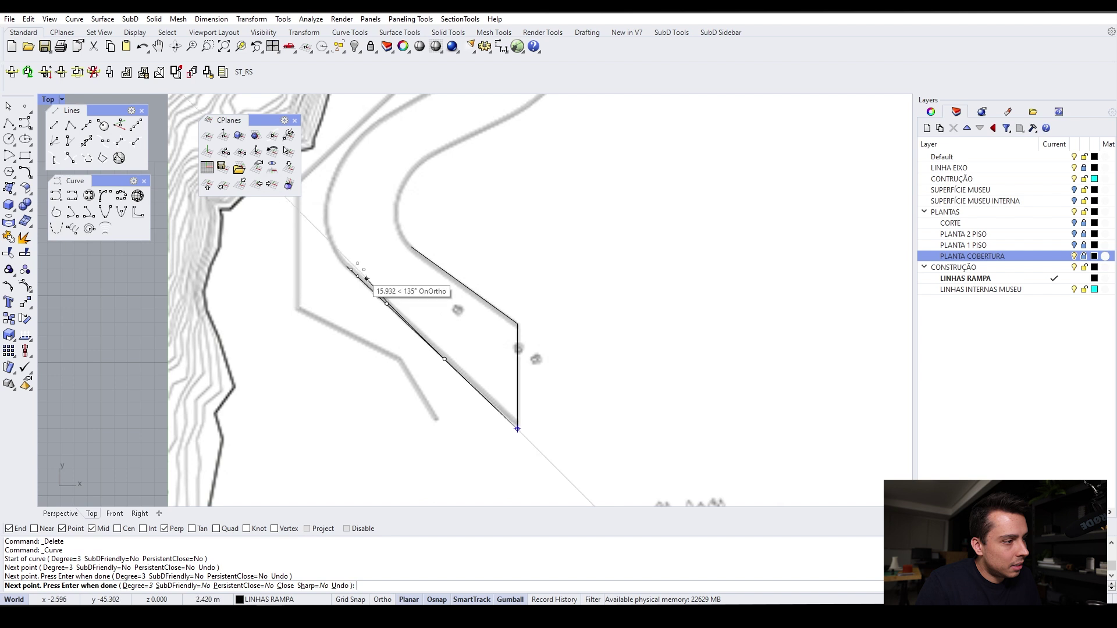
scroll(366, 281, "up", 3)
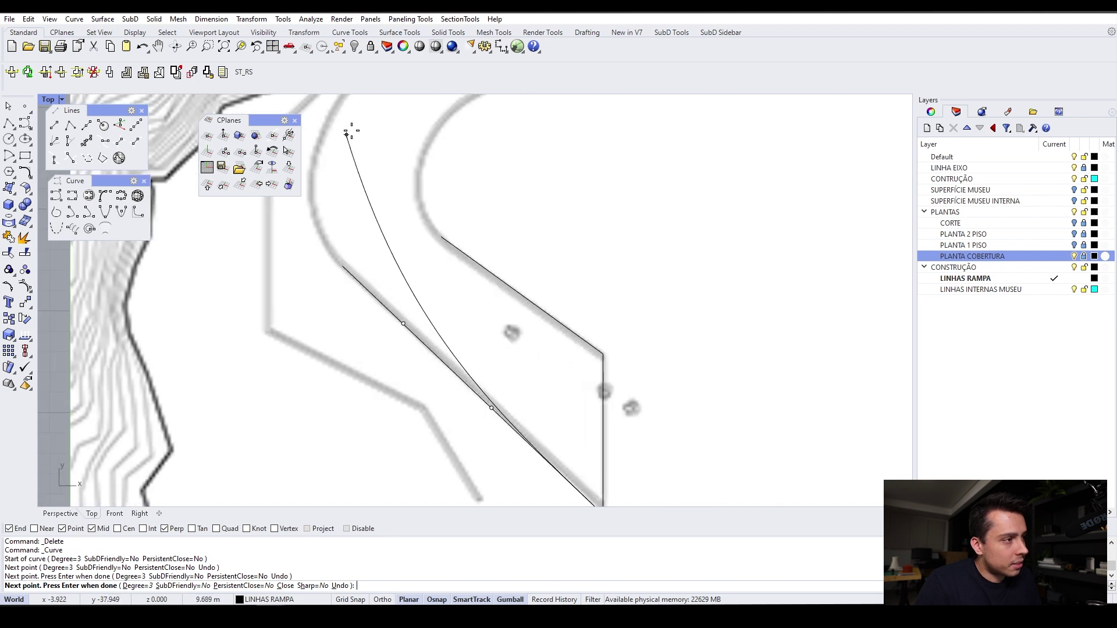
scroll(469, 393, "down", 2)
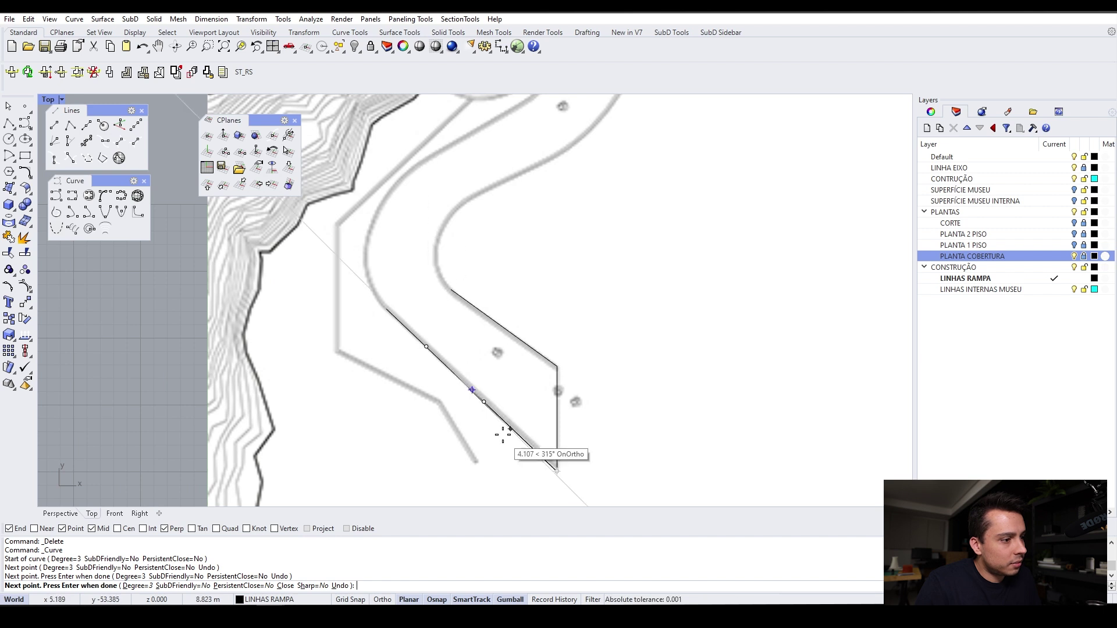
scroll(365, 282, "up", 3)
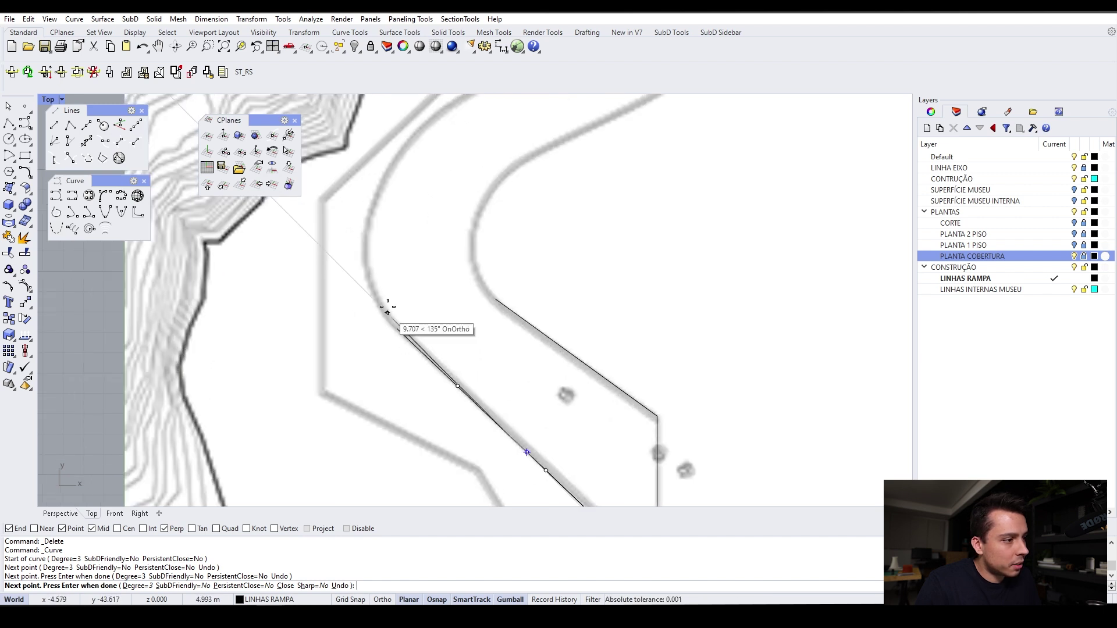
scroll(407, 343, "up", 2)
scroll(417, 359, "up", 3)
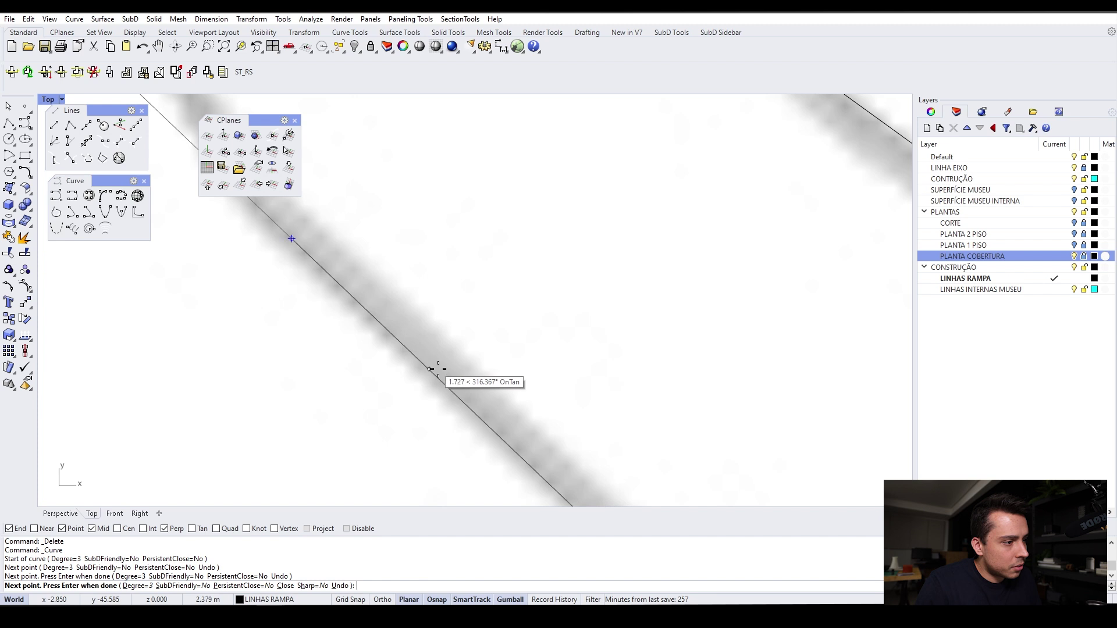
left_click(432, 371)
scroll(419, 343, "down", 6)
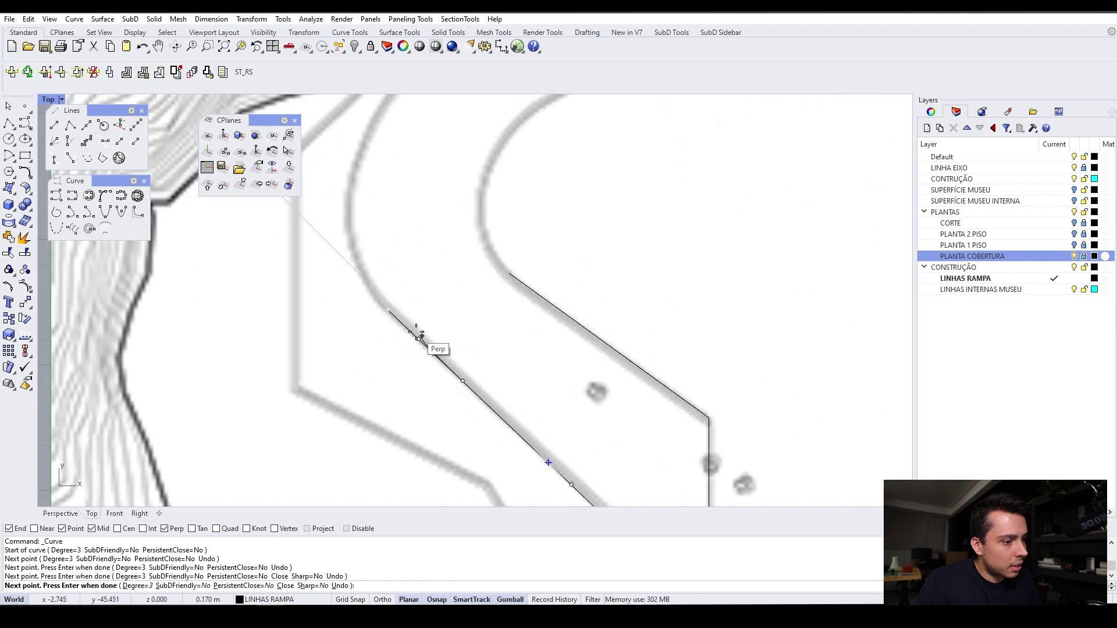
Continue the curve with three control points that follow the plan's outer edge from the end of the straight stretch into the bend
scroll(399, 317, "up", 3)
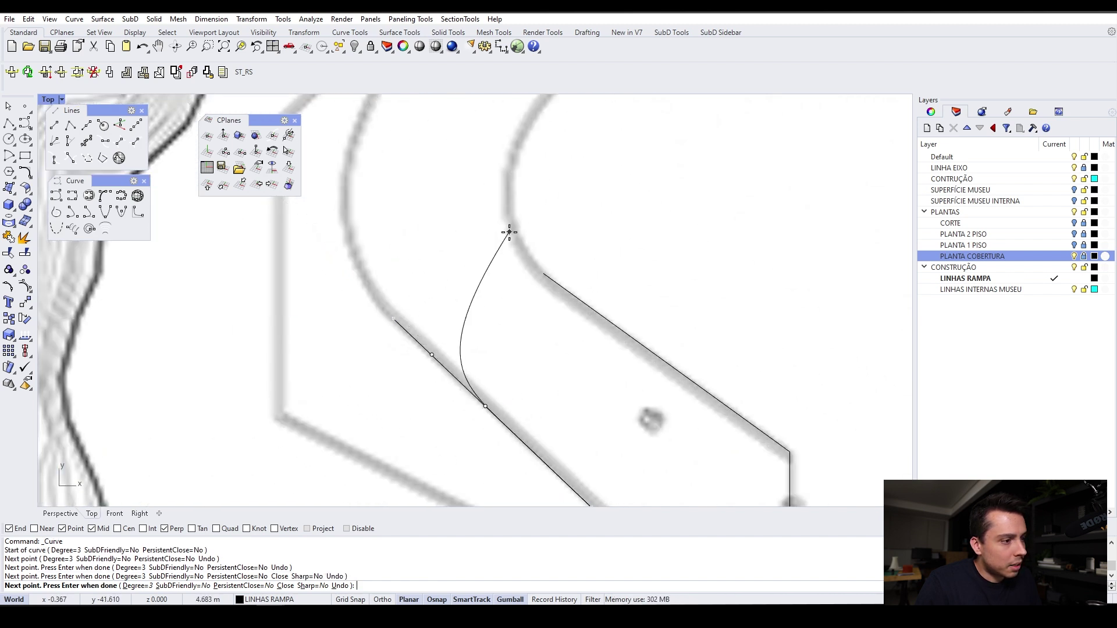
scroll(414, 281, "up", 3)
scroll(407, 291, "up", 3)
scroll(363, 327, "up", 3)
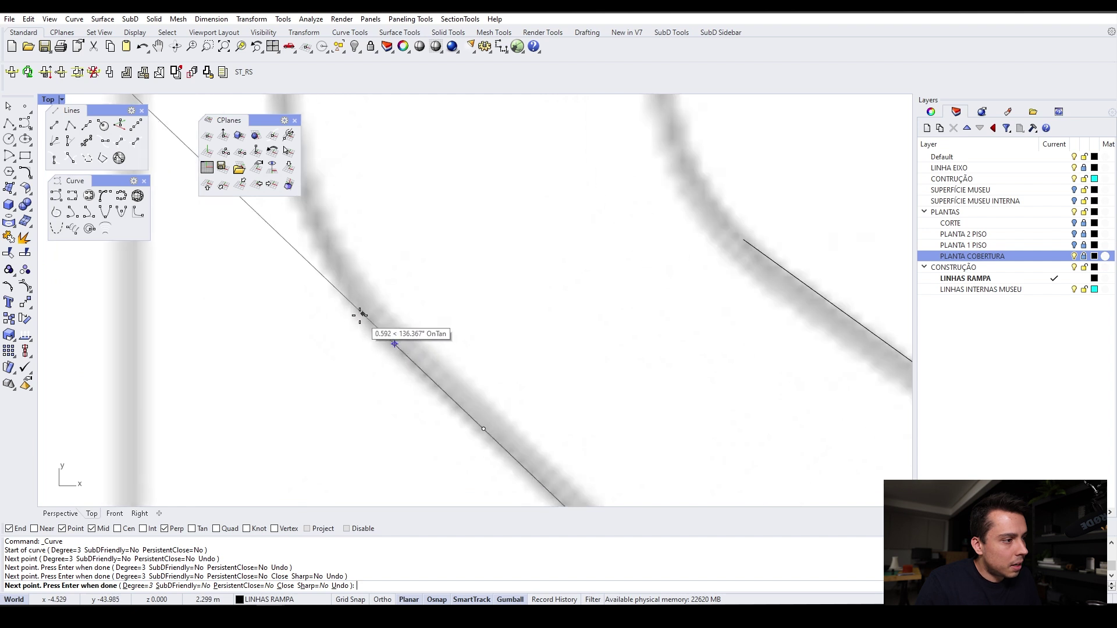
left_click(394, 344)
scroll(436, 375, "down", 2)
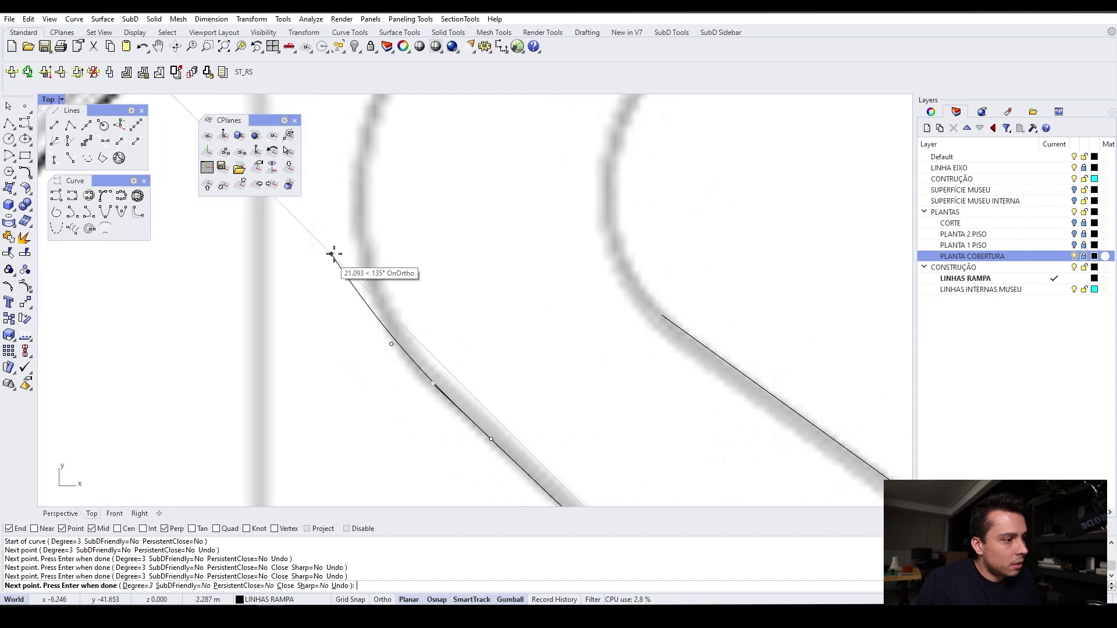
scroll(351, 259, "down", 2)
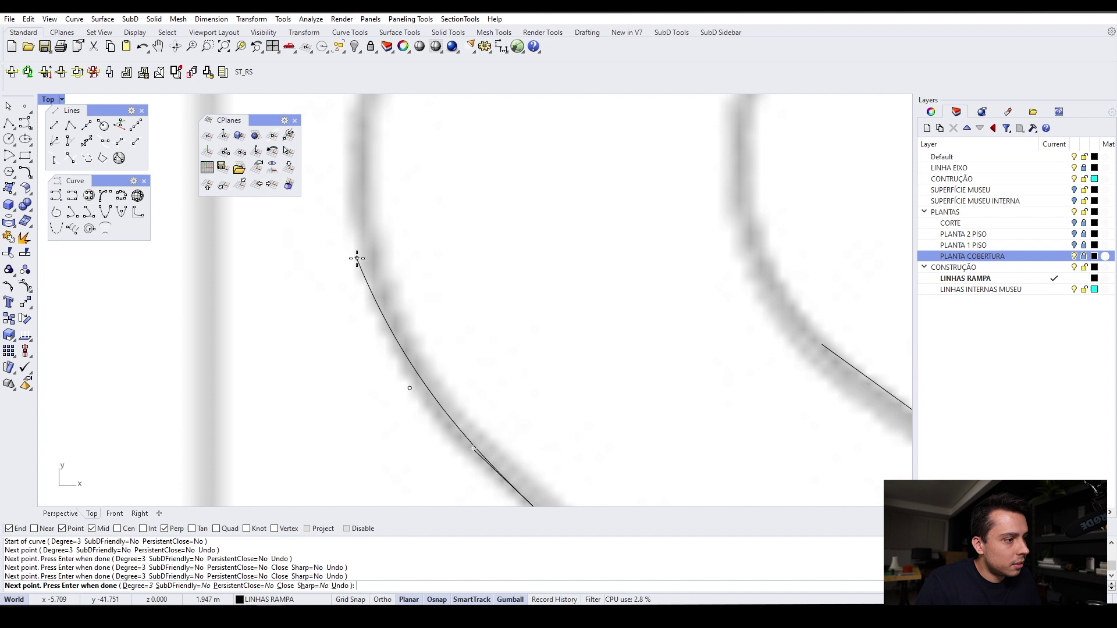
left_click(357, 258)
scroll(356, 215, "down", 2)
left_click(357, 198)
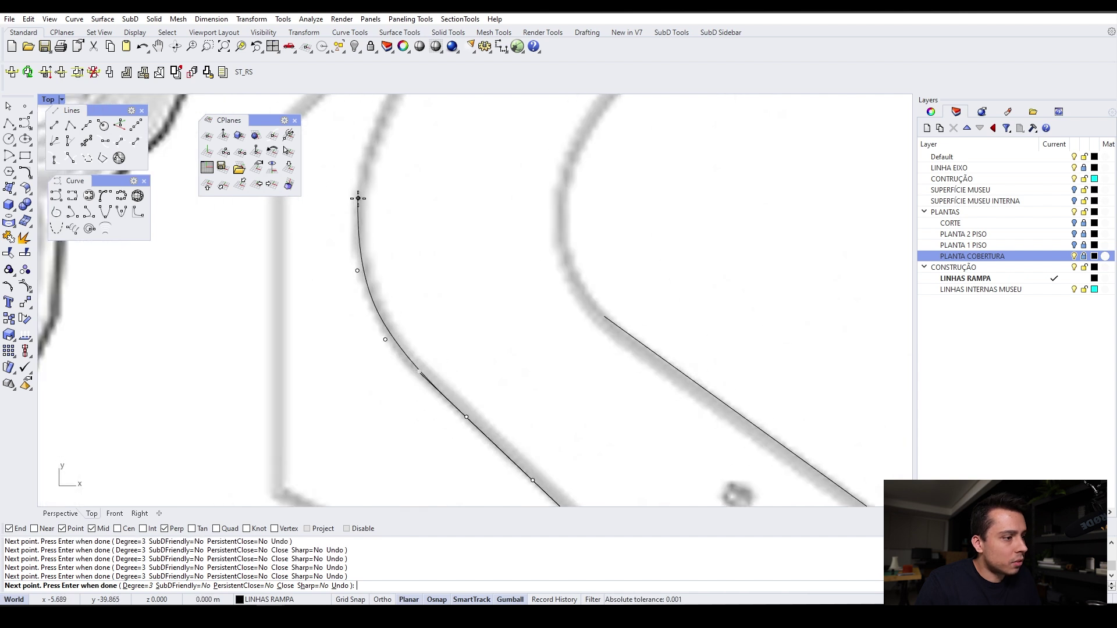
scroll(358, 193, "down", 2)
scroll(444, 296, "down", 2)
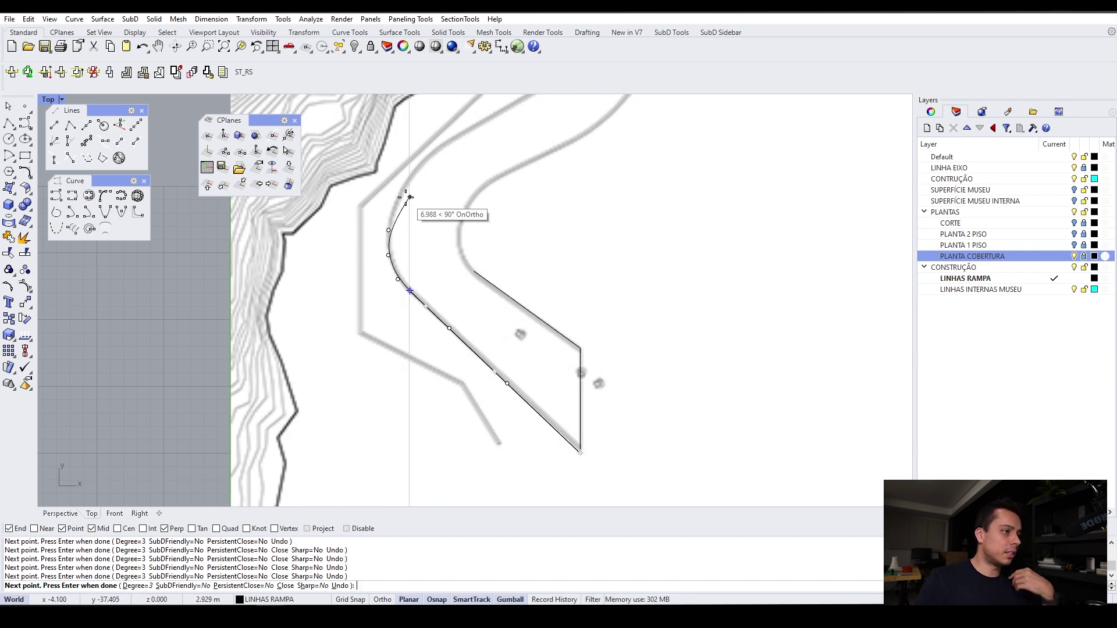
Continue the outer-edge curve with five control points out of the first bend and up the plan's edge to the circular landing
scroll(381, 158, "up", 5)
left_click(444, 243)
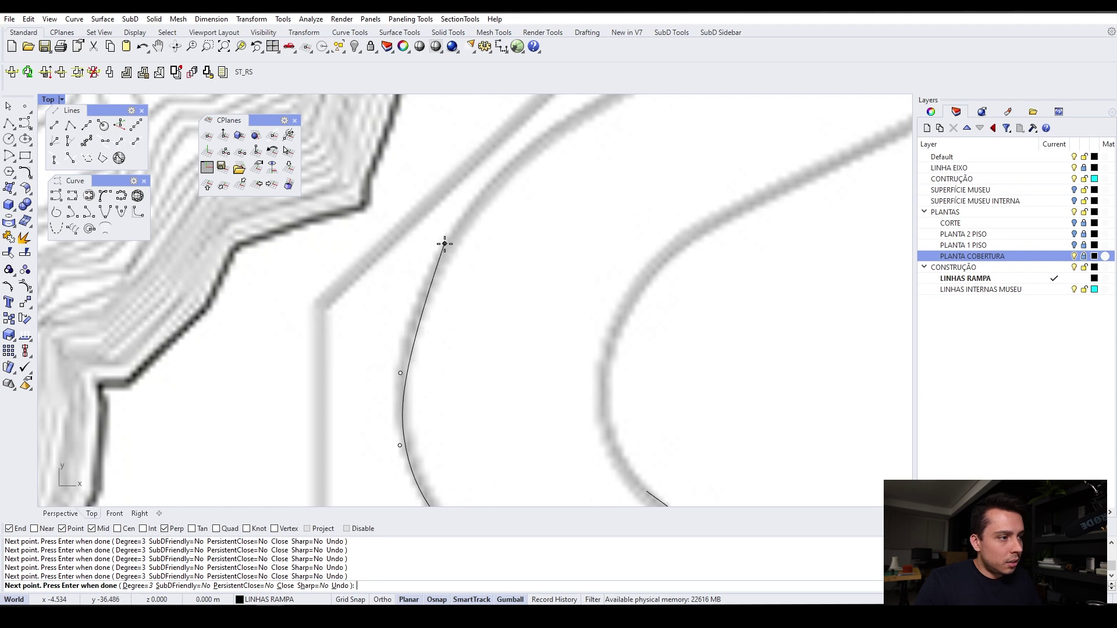
left_click(528, 150)
scroll(553, 154, "down", 2)
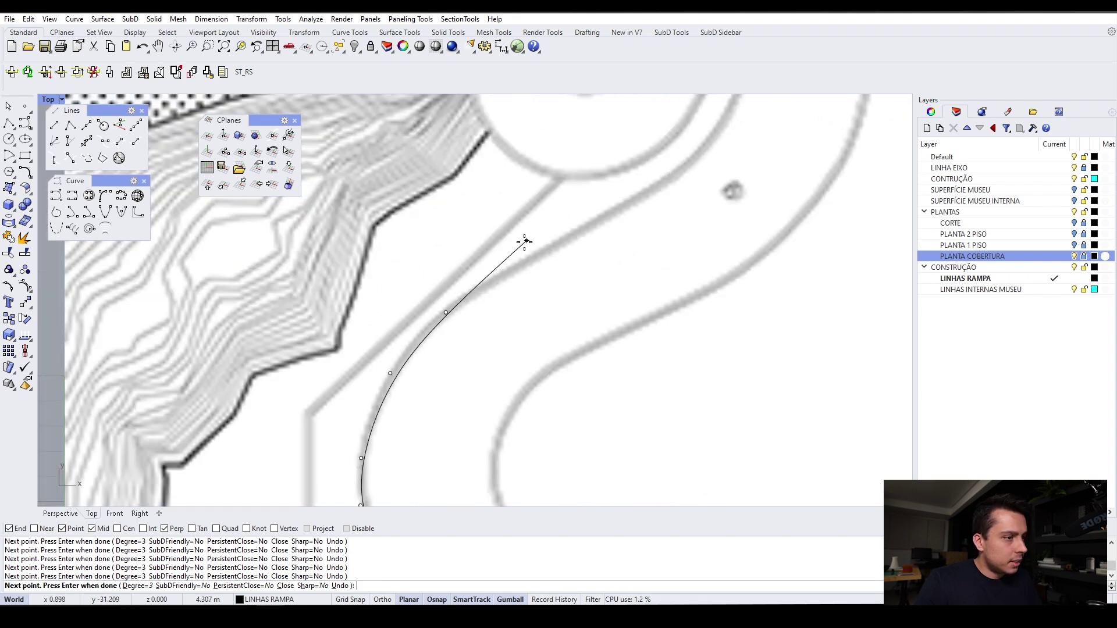
left_click(519, 265)
left_click(613, 212)
scroll(613, 213, "down", 4)
scroll(638, 190, "up", 4)
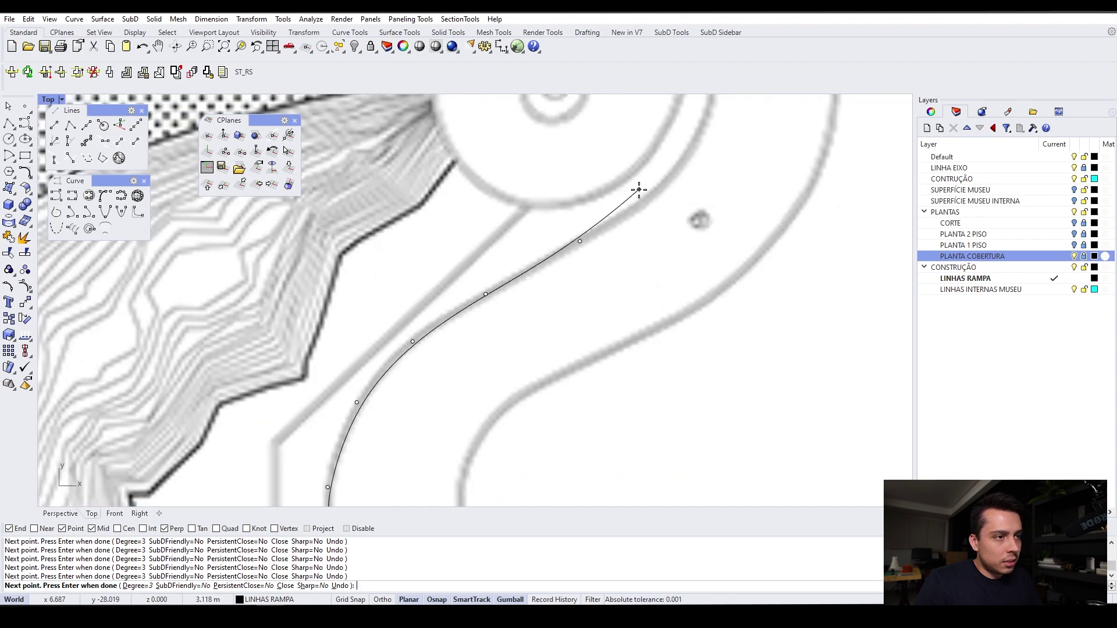
left_click(688, 160)
scroll(582, 320, "down", 4)
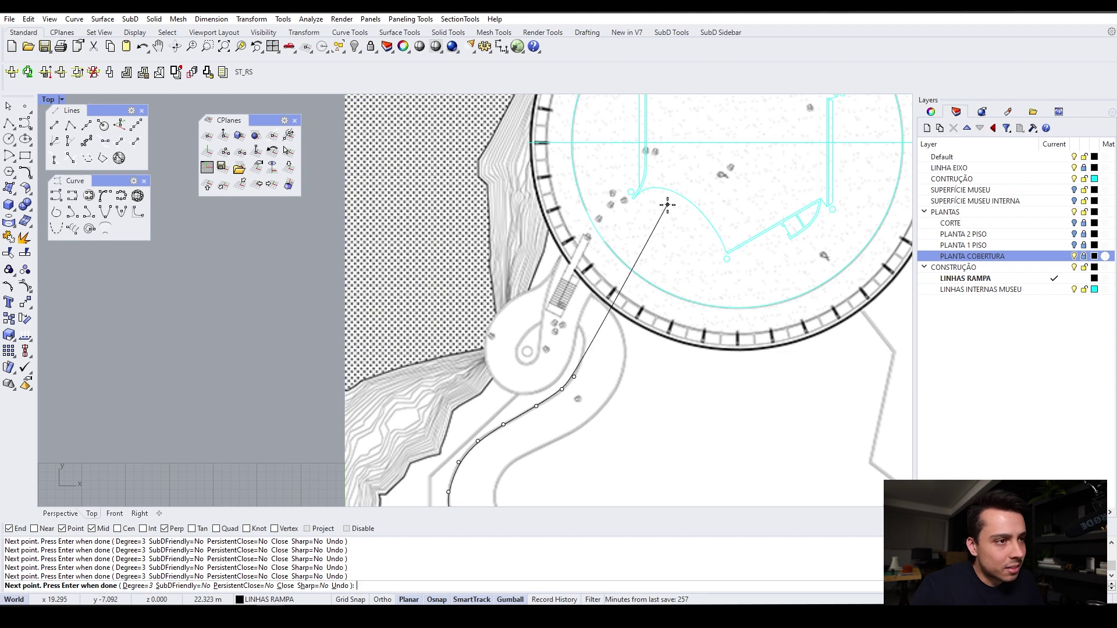
Hide the LINHAS INTERNAS MUSEU layer and the cyan CONTRUÇÃO layer while the curve is still being drawn
left_click(1074, 289)
scroll(577, 268, "down", 3)
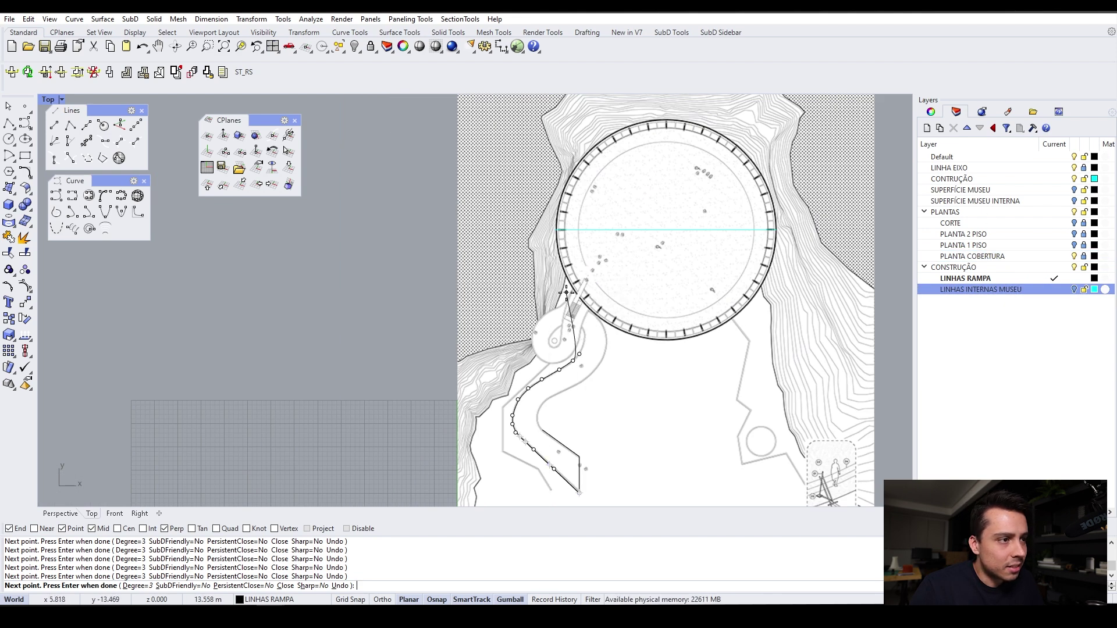
scroll(541, 302, "down", 3)
scroll(552, 288, "up", 3)
scroll(552, 288, "up", 1)
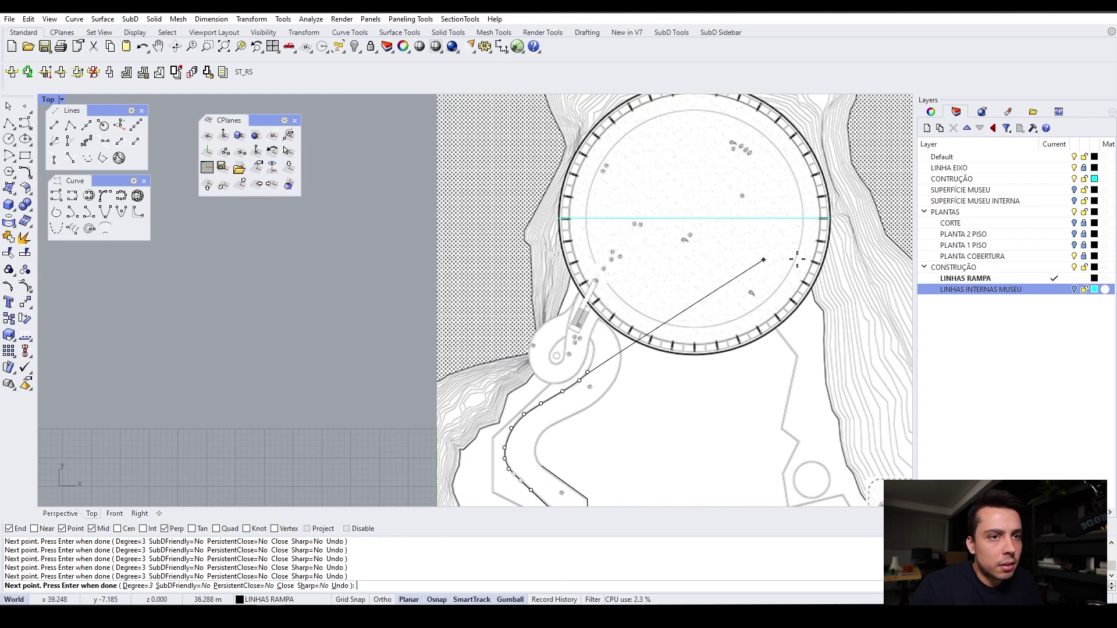
left_click(1075, 179)
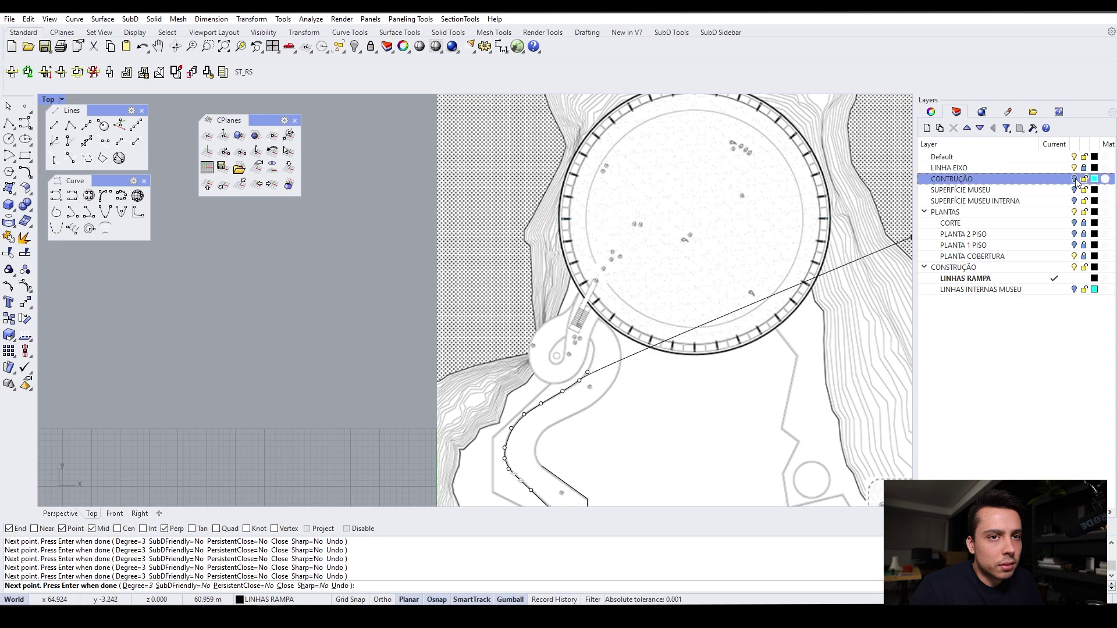
scroll(537, 260, "down", 3)
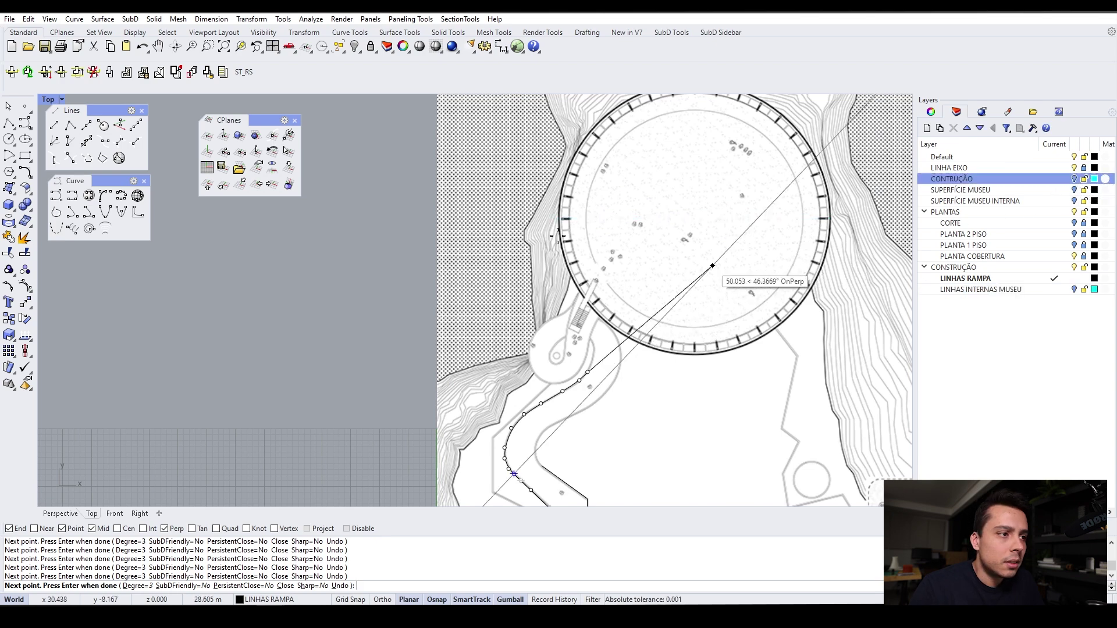
Continue the curve with five control points along the edge beside the circular landing, turning back over its top below the stairs
scroll(581, 326, "up", 10)
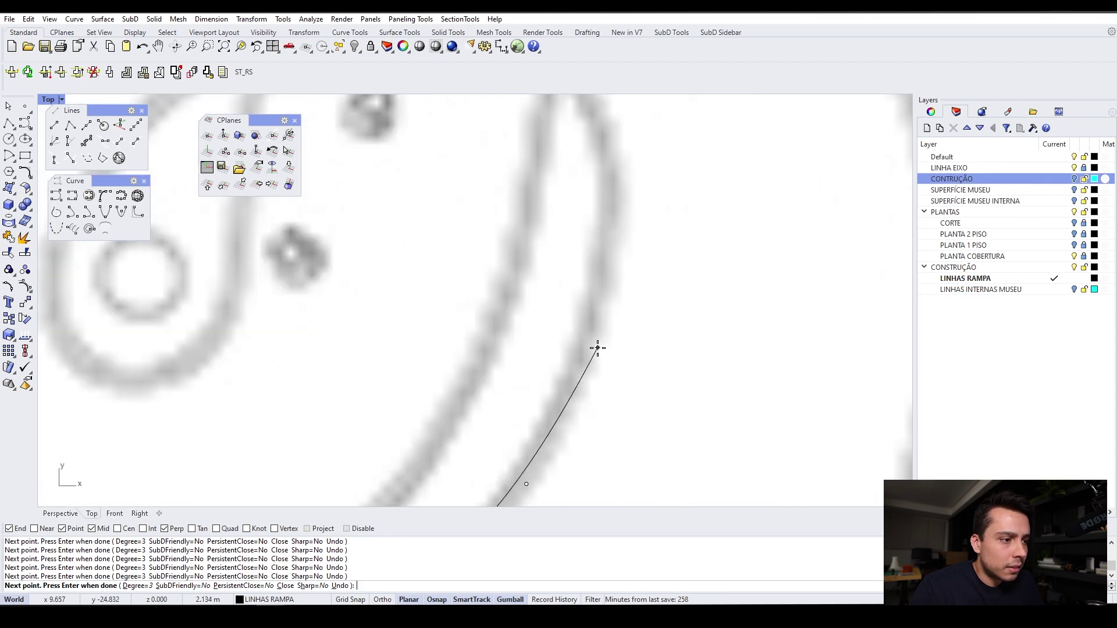
left_click(610, 325)
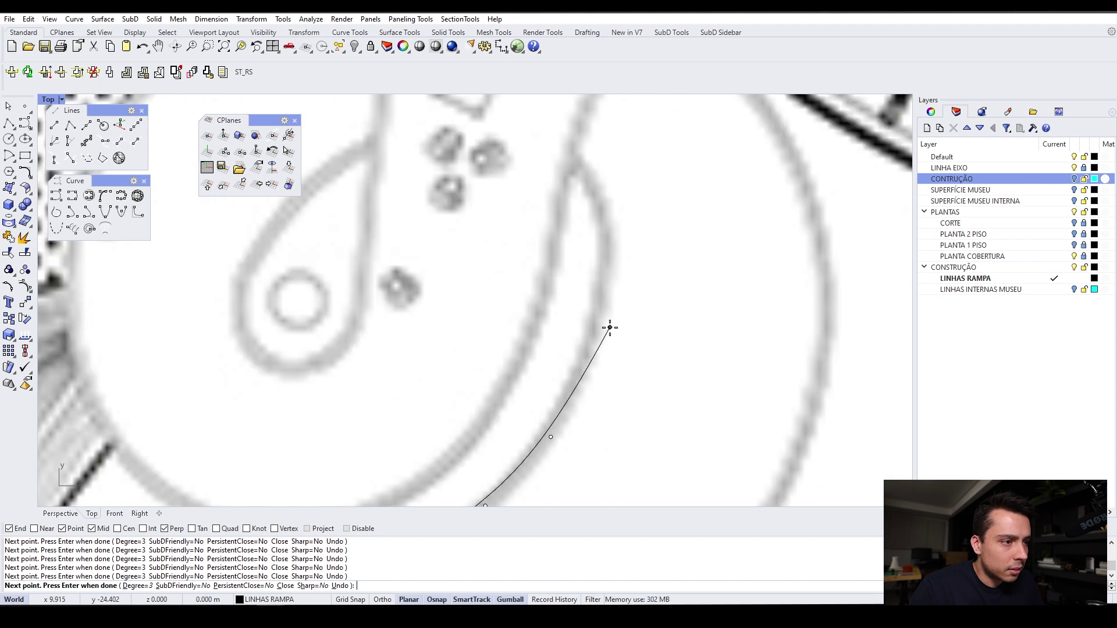
scroll(614, 236, "down", 2)
left_click(614, 236)
scroll(605, 210, "up", 1)
left_click(601, 201)
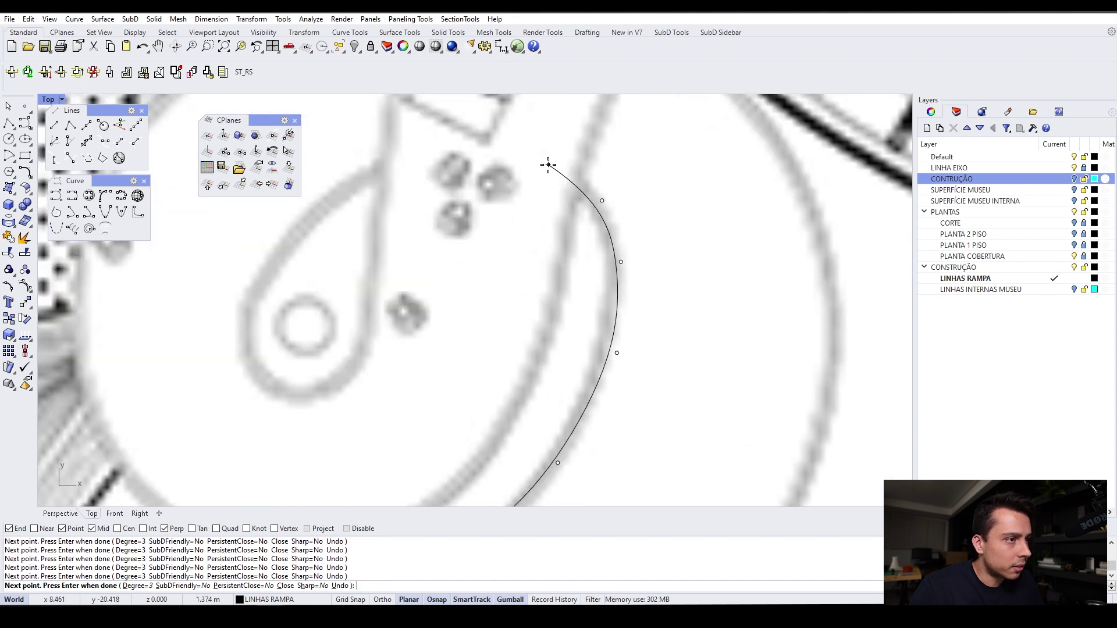
left_click(541, 163)
left_click(478, 149)
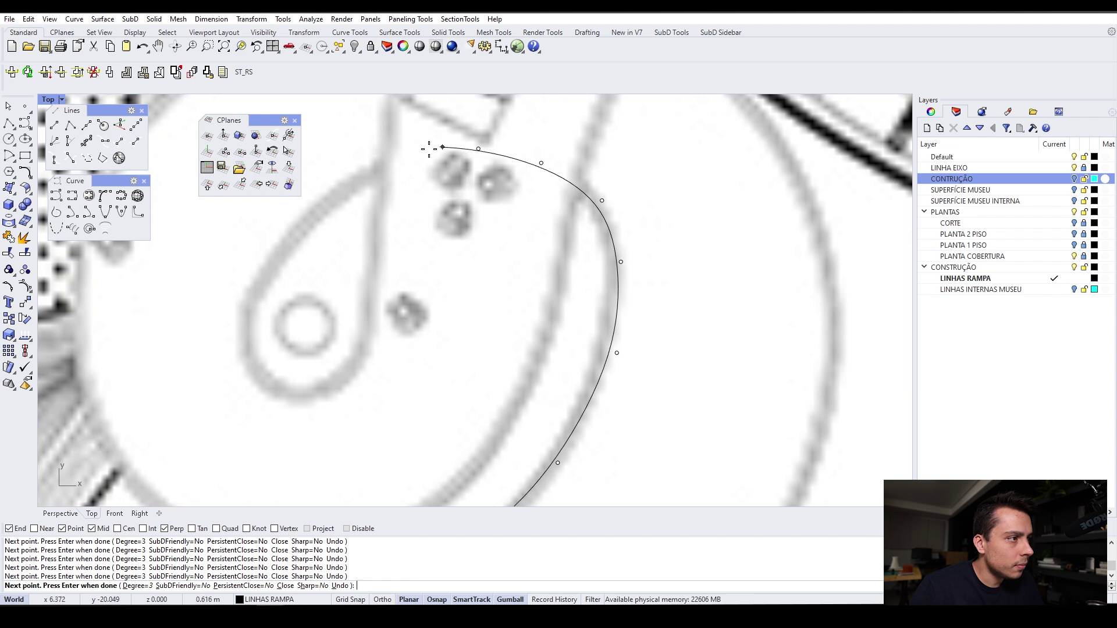
Wrap the curve around the small circle inside the landing with seven control points following the teardrop-shaped edge
left_click(386, 157)
left_click(294, 219)
left_click(256, 298)
scroll(247, 308, "up", 3)
left_click(245, 367)
left_click(282, 413)
left_click(342, 429)
left_click(396, 400)
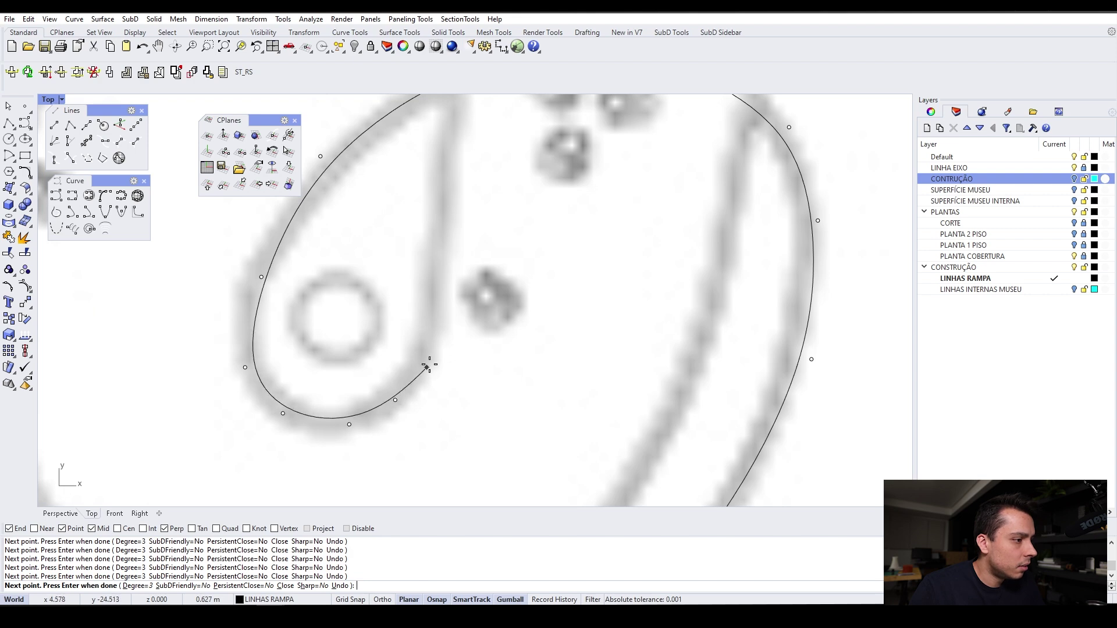
Run the curve from the teardrop up beside the stairs with five control points, ending inside the museum's outer ring, and finish it
left_click(440, 314)
scroll(440, 308, "down", 5)
left_click(441, 230)
scroll(441, 230, "down", 4)
scroll(457, 187, "up", 4)
left_click(456, 187)
scroll(457, 188, "down", 4)
scroll(471, 128, "up", 4)
left_click(481, 125)
scroll(480, 239, "down", 7)
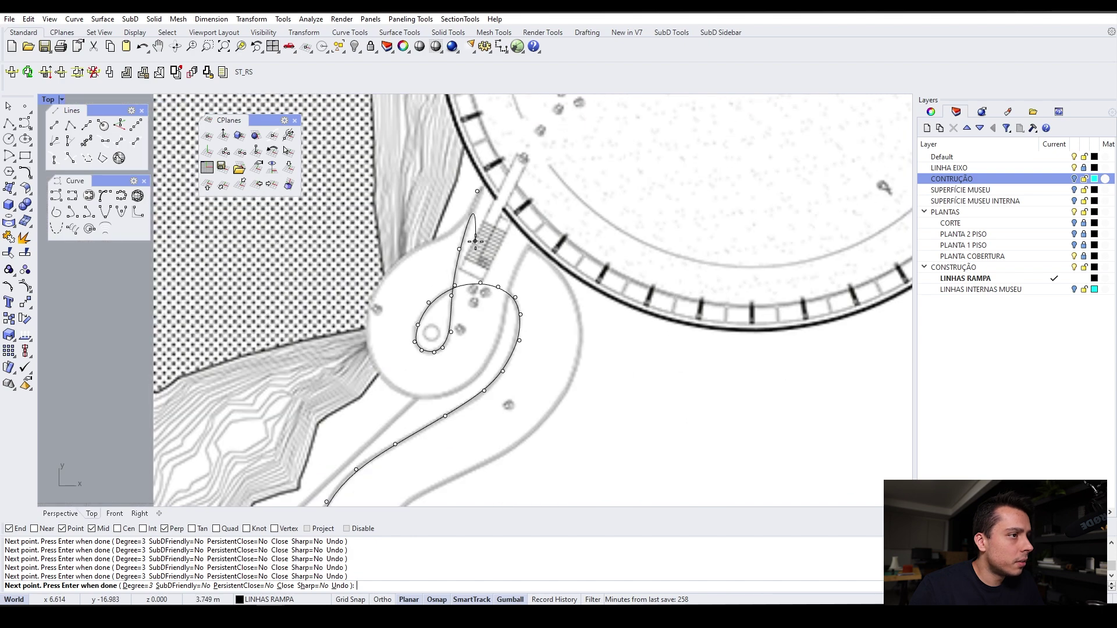
scroll(493, 186, "up", 4)
scroll(481, 209, "up", 5)
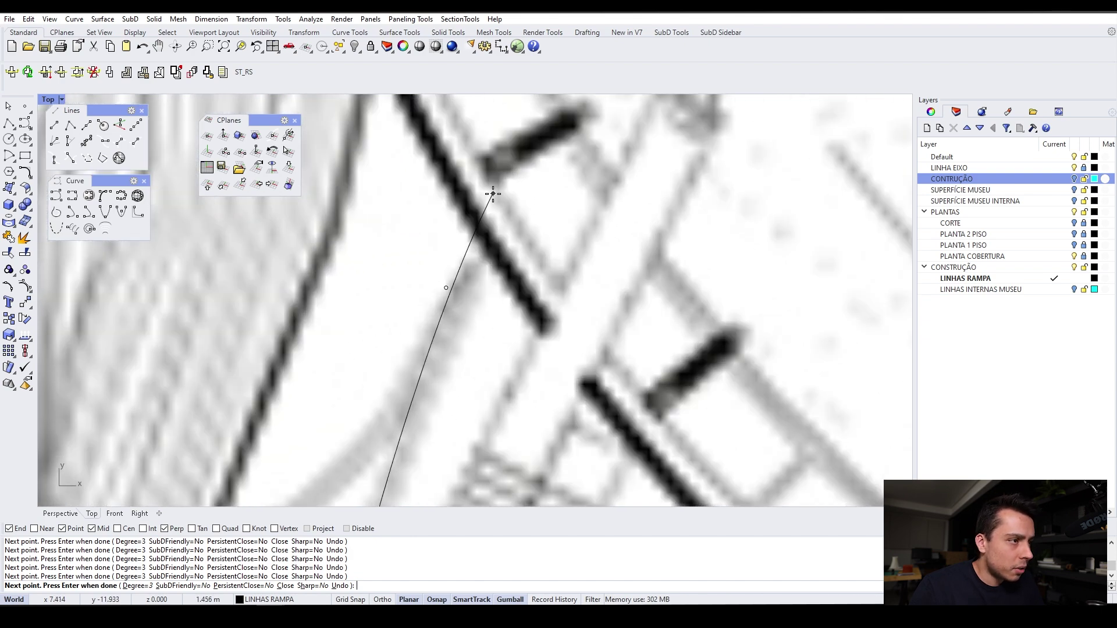
left_click(524, 155)
key("Return")
Draw a short degree 3 control-point curve from the entrance's inner corner along the straight inner ramp edge and finish it
scroll(526, 152, "down", 5)
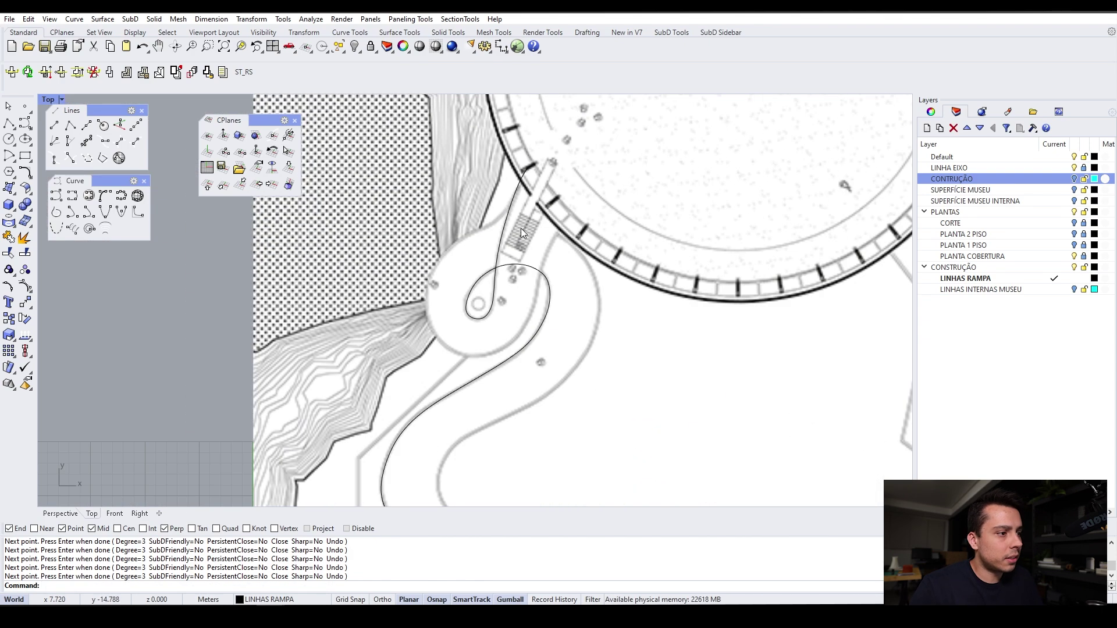
scroll(490, 308, "down", 5)
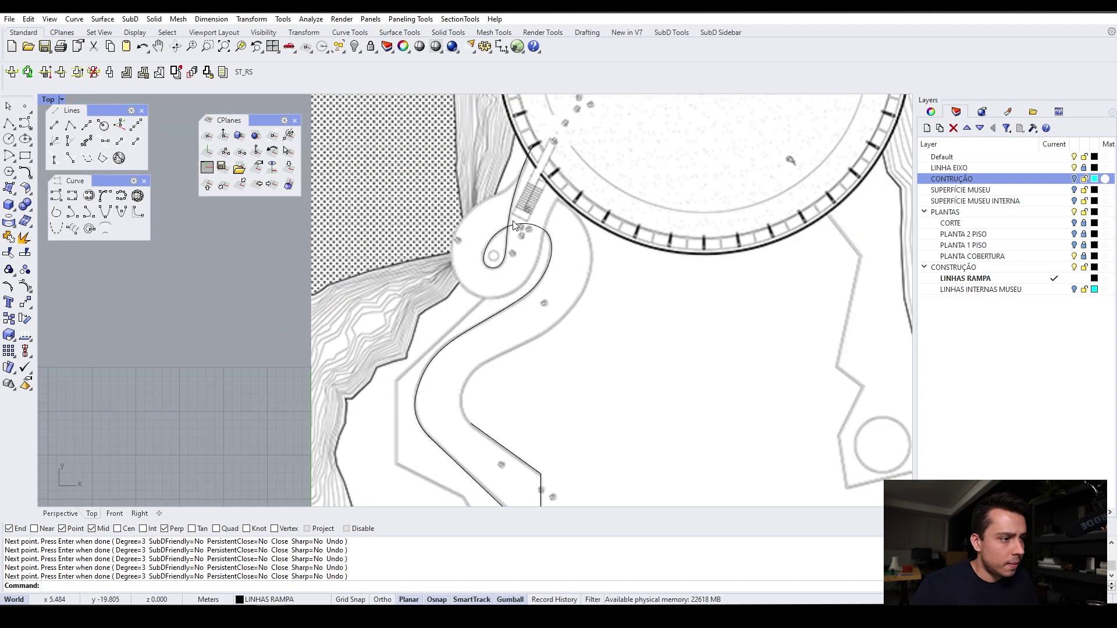
scroll(512, 221, "up", 3)
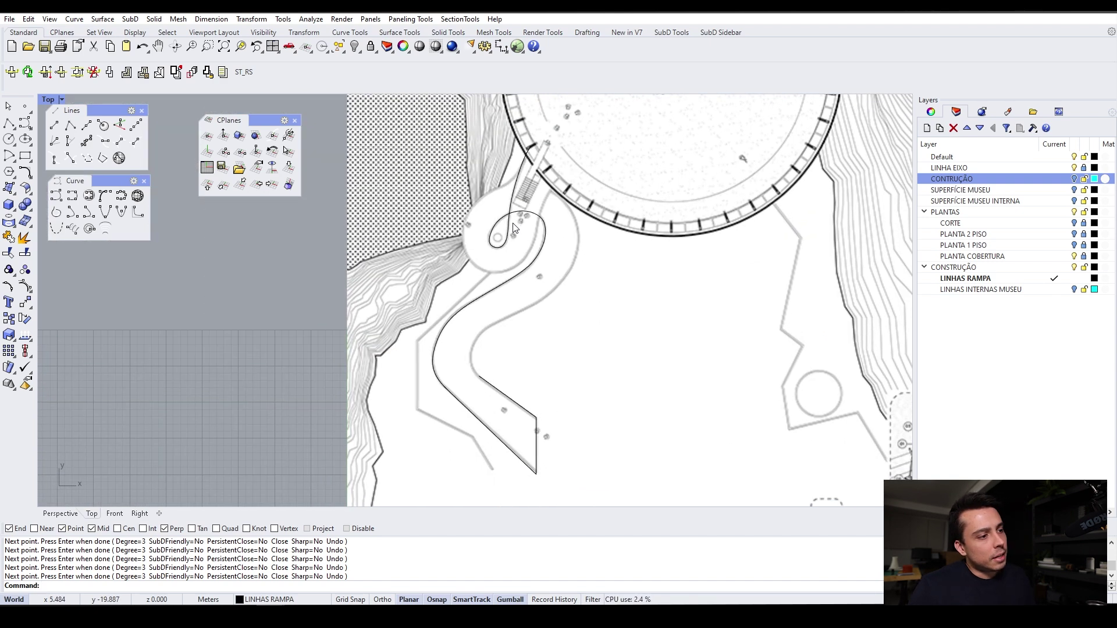
left_click(57, 211)
scroll(529, 382, "up", 3)
left_click(583, 389)
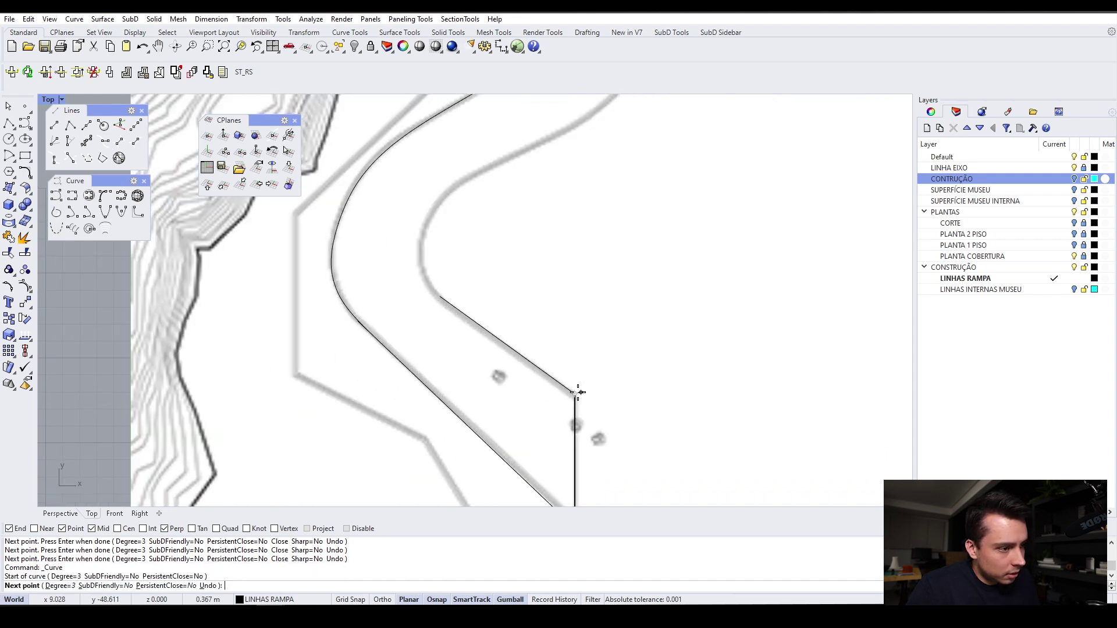
scroll(504, 349, "up", 2)
left_click(503, 348)
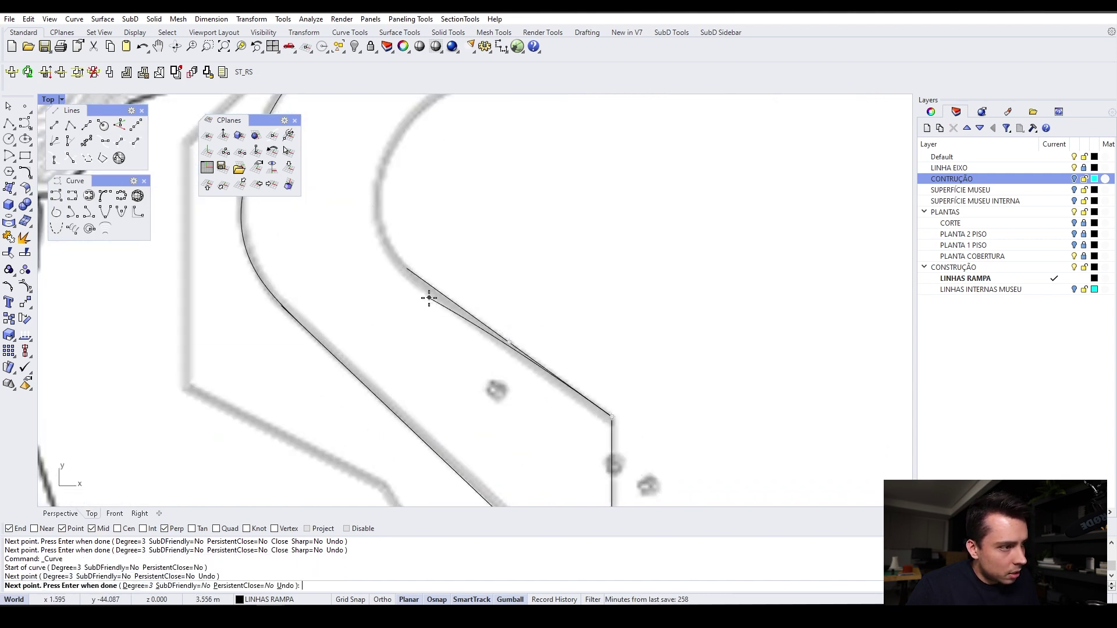
left_click(429, 293)
scroll(429, 293, "down", 3)
scroll(523, 443, "down", 5)
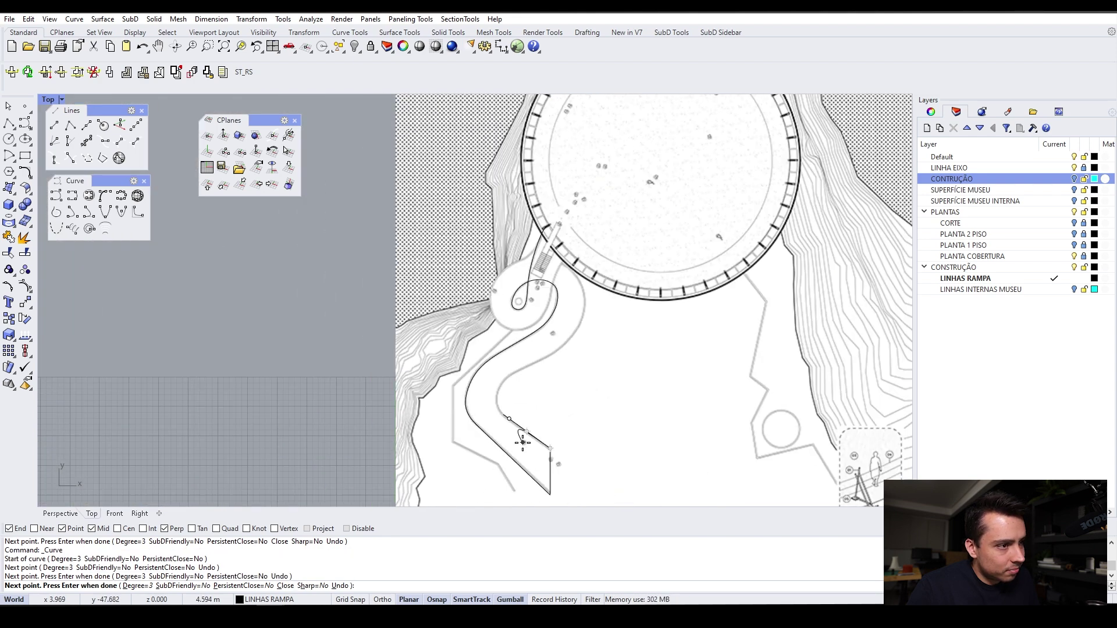
scroll(522, 443, "up", 4)
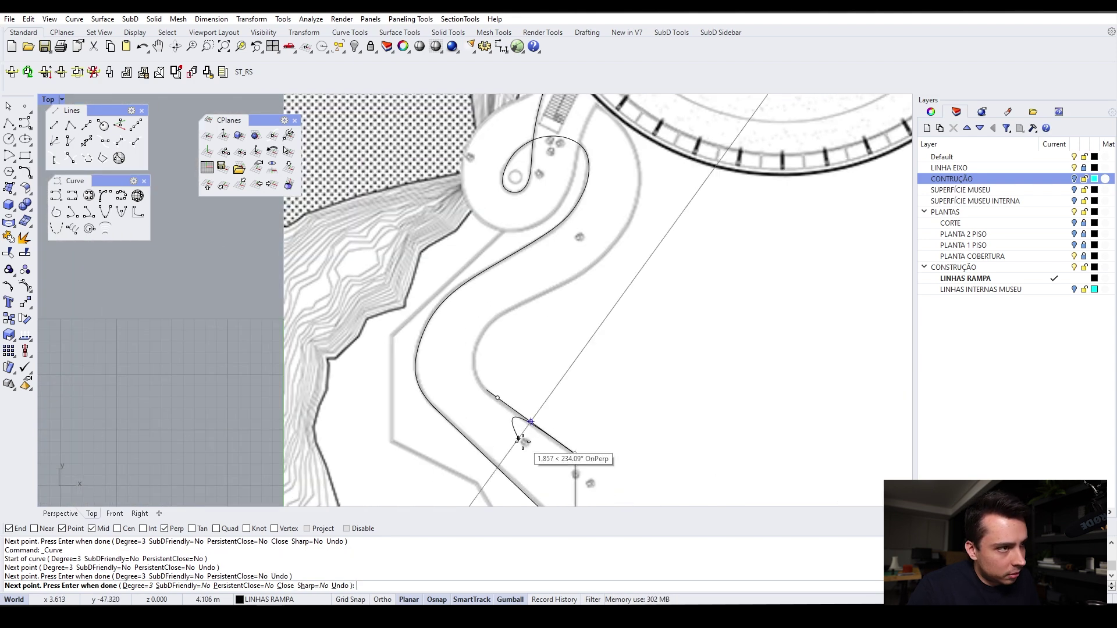
key("Return")
Examine the traced outer ramp curve and its control points along the bends and around the landing's spiral
scroll(526, 430, "down", 3)
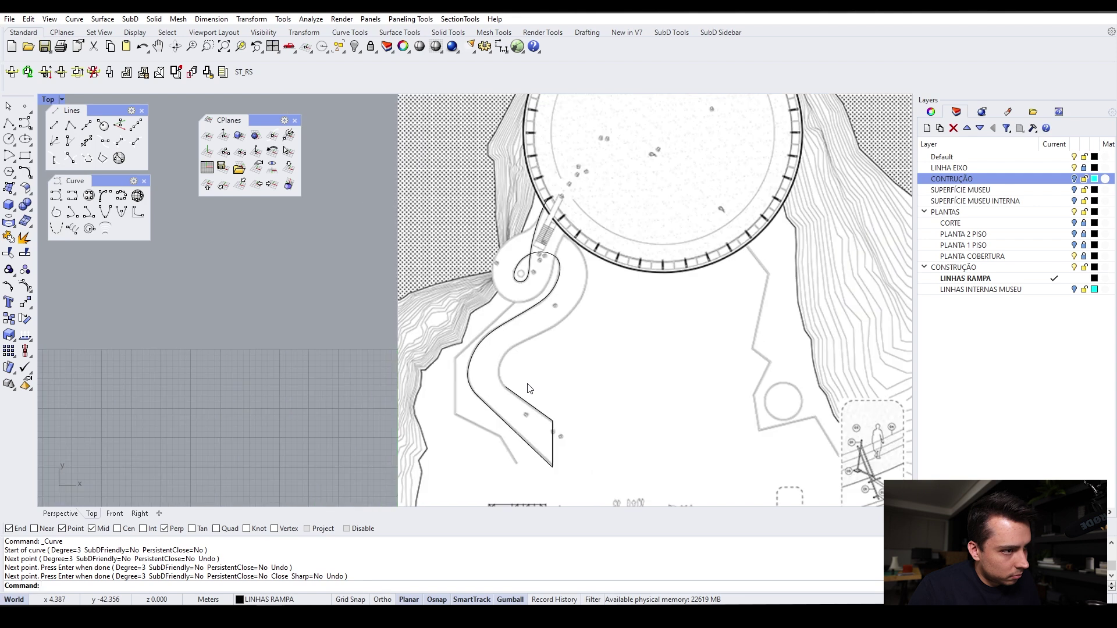
left_click(531, 313)
scroll(512, 391, "up", 3)
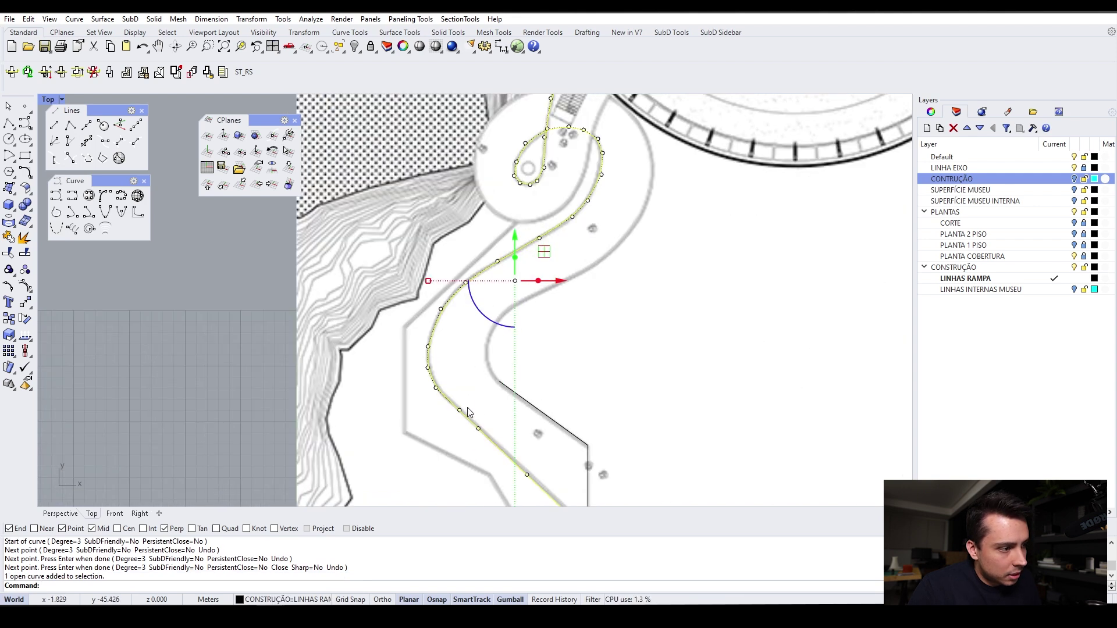
left_click(503, 349)
scroll(504, 350, "down", 5)
scroll(520, 254, "up", 8)
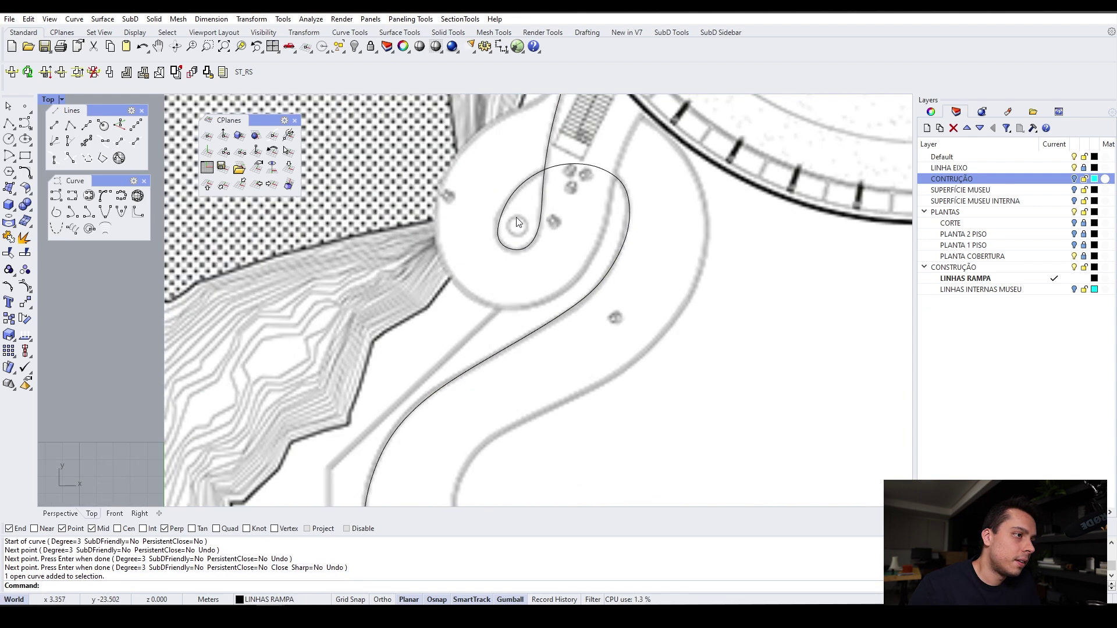
left_click(511, 198)
scroll(511, 194, "up", 3)
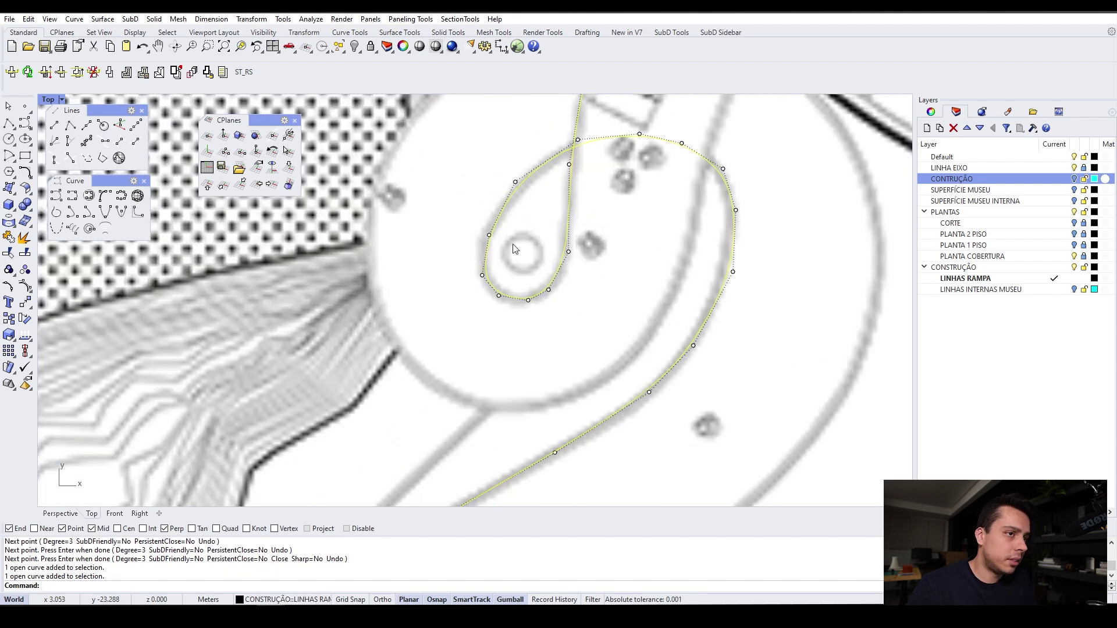
scroll(554, 256, "down", 3)
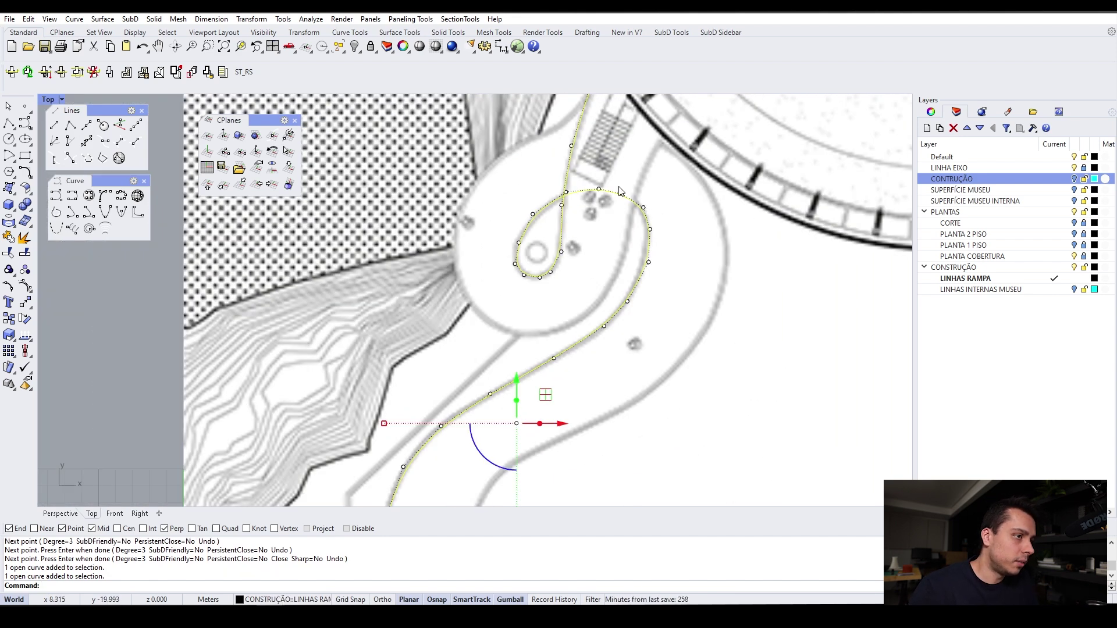
scroll(527, 186, "down", 2)
left_click(526, 189)
Offset the outer ramp curve toward the inner edge by about 4.63 m, picking the distance perpendicularly between the two plan edges
left_click(533, 303)
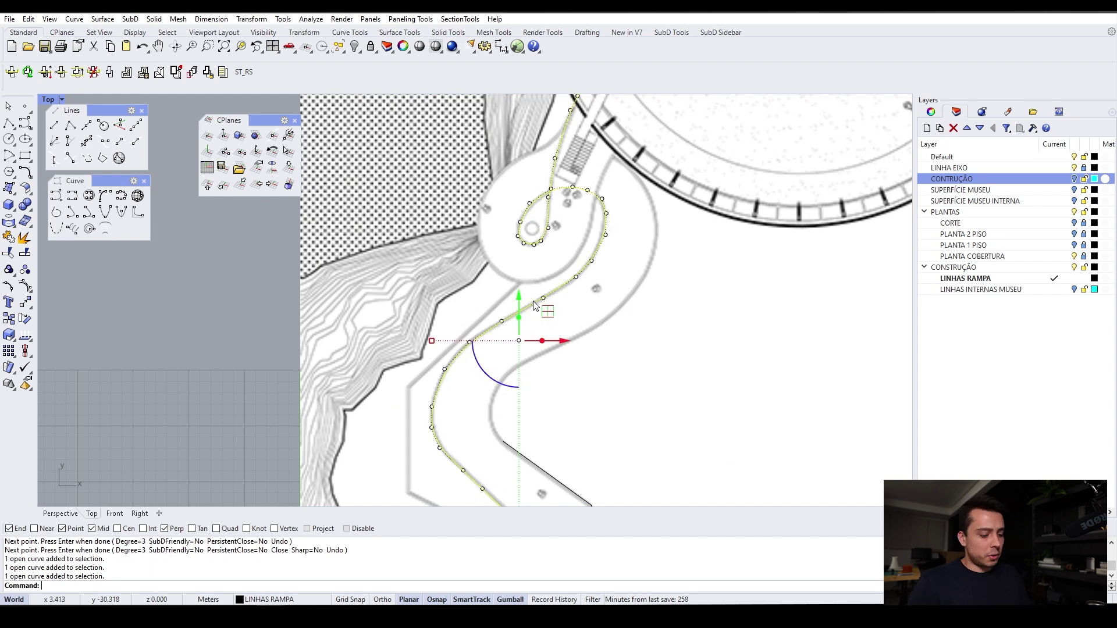
type("Offset")
key("Return")
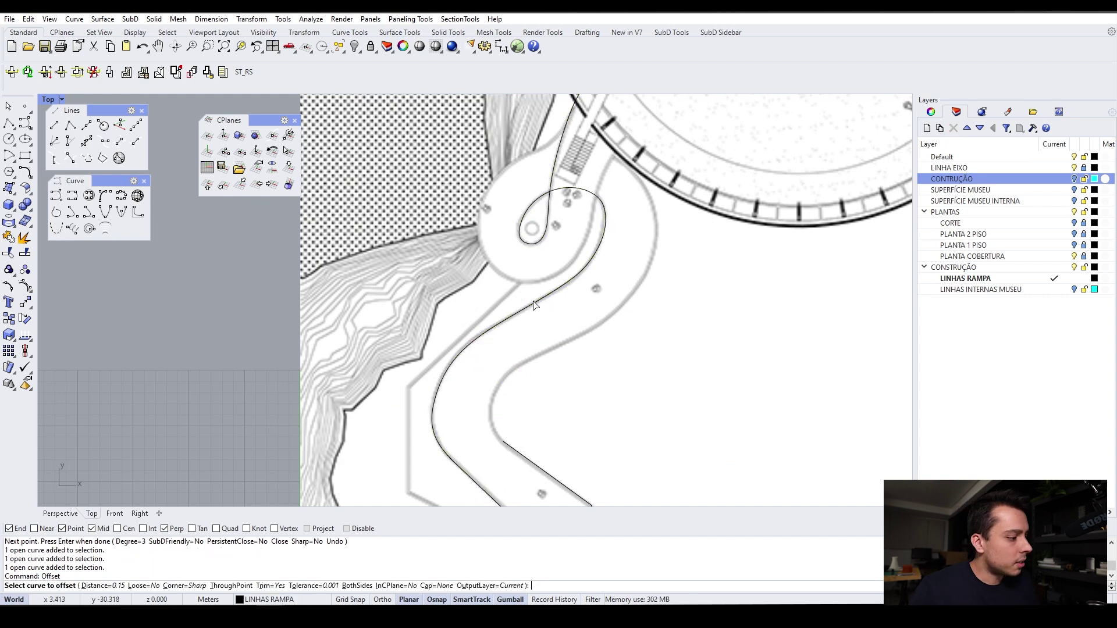
left_click(538, 301)
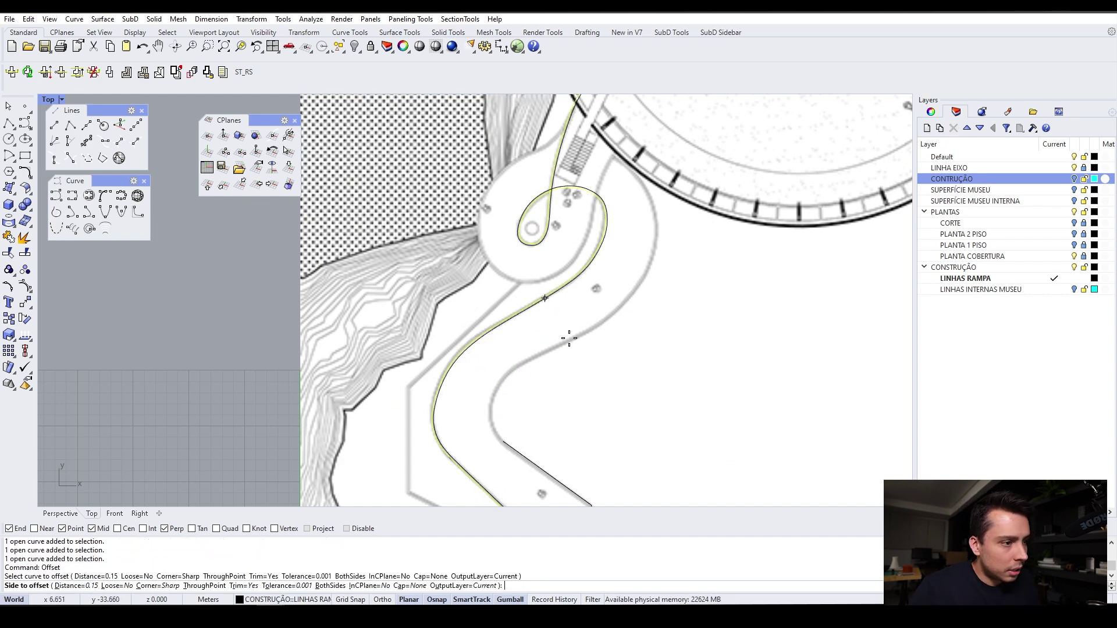
scroll(569, 337, "up", 3)
left_click(85, 587)
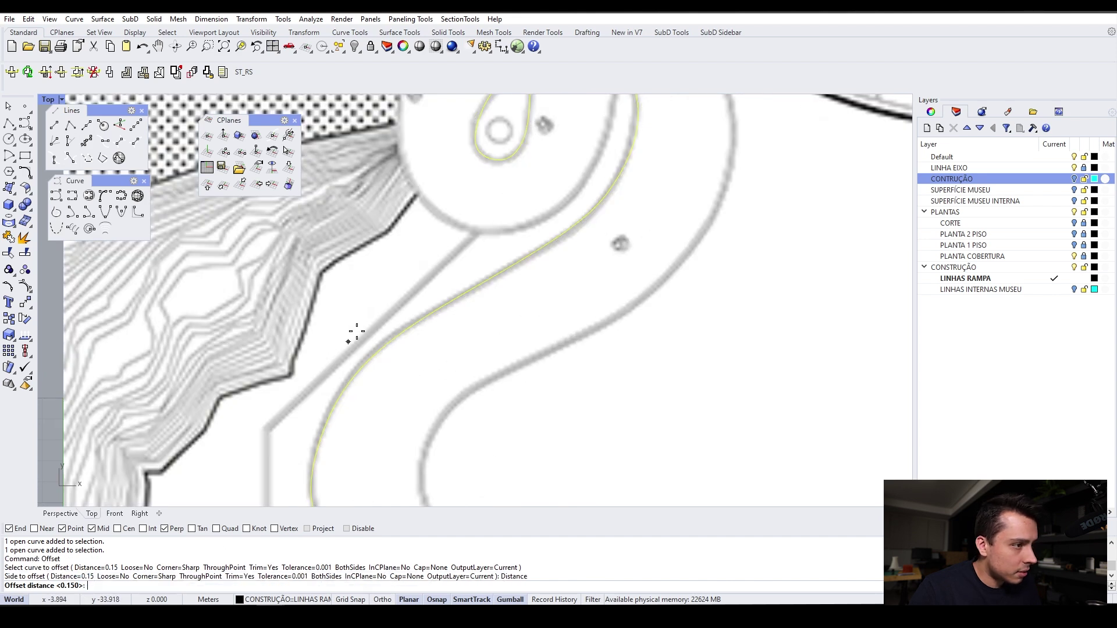
scroll(510, 261, "up", 2)
scroll(605, 194, "down", 2)
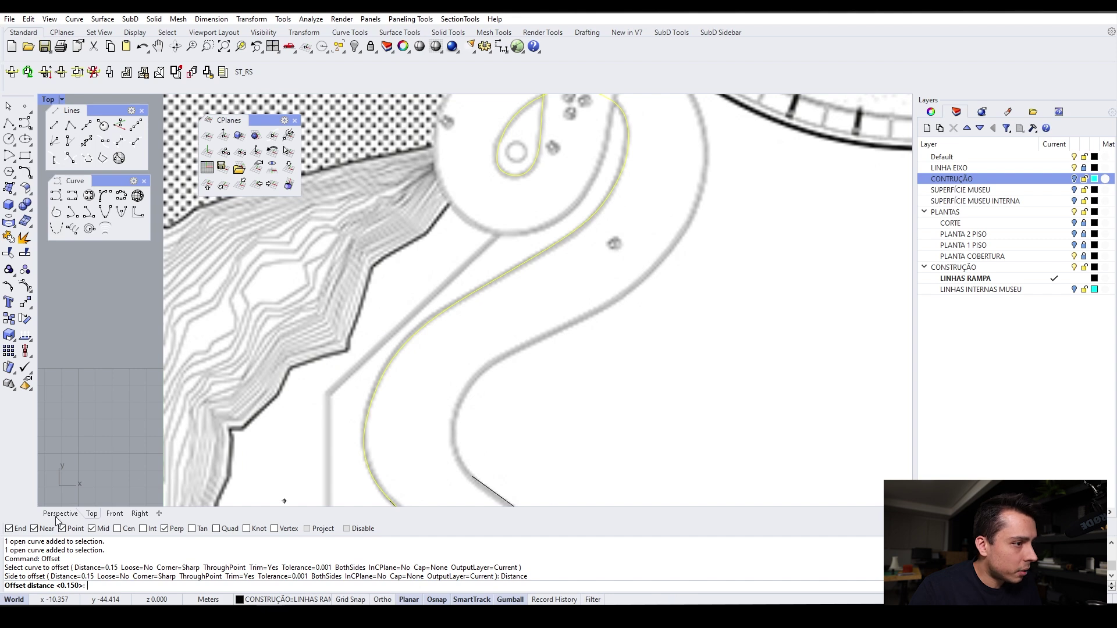
scroll(550, 253, "up", 2)
left_click(547, 242)
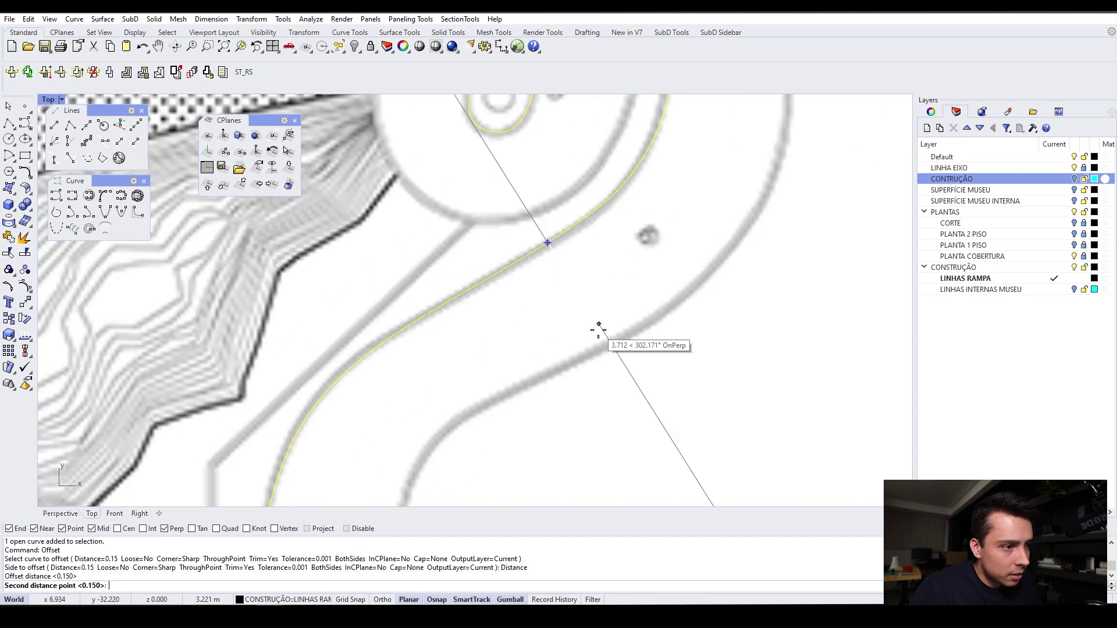
left_click(609, 344)
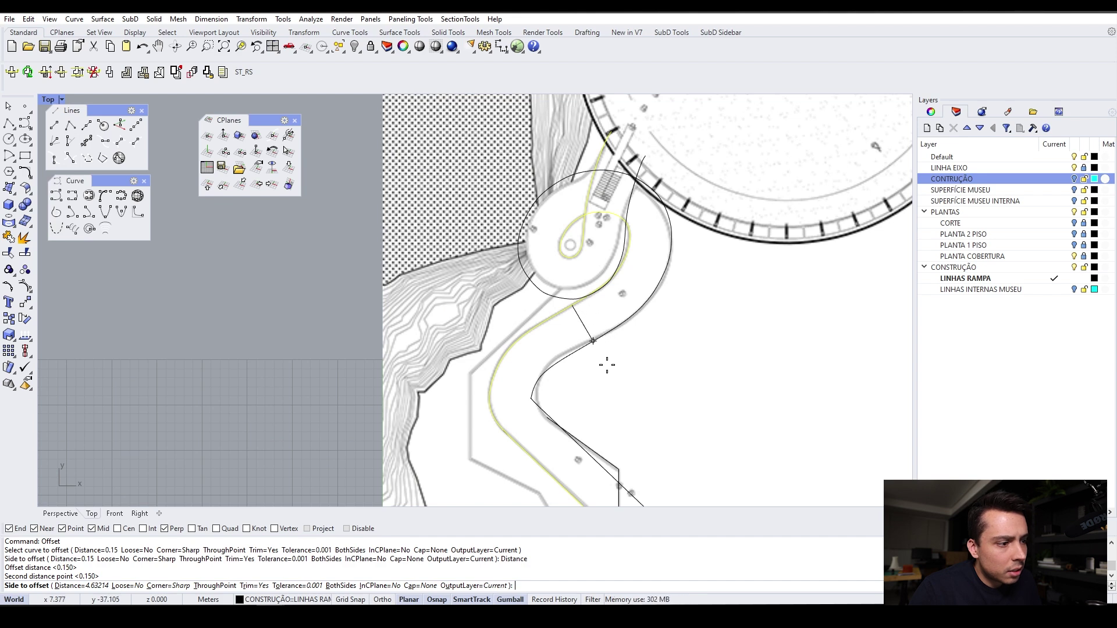
left_click(604, 334)
scroll(540, 411, "up", 4)
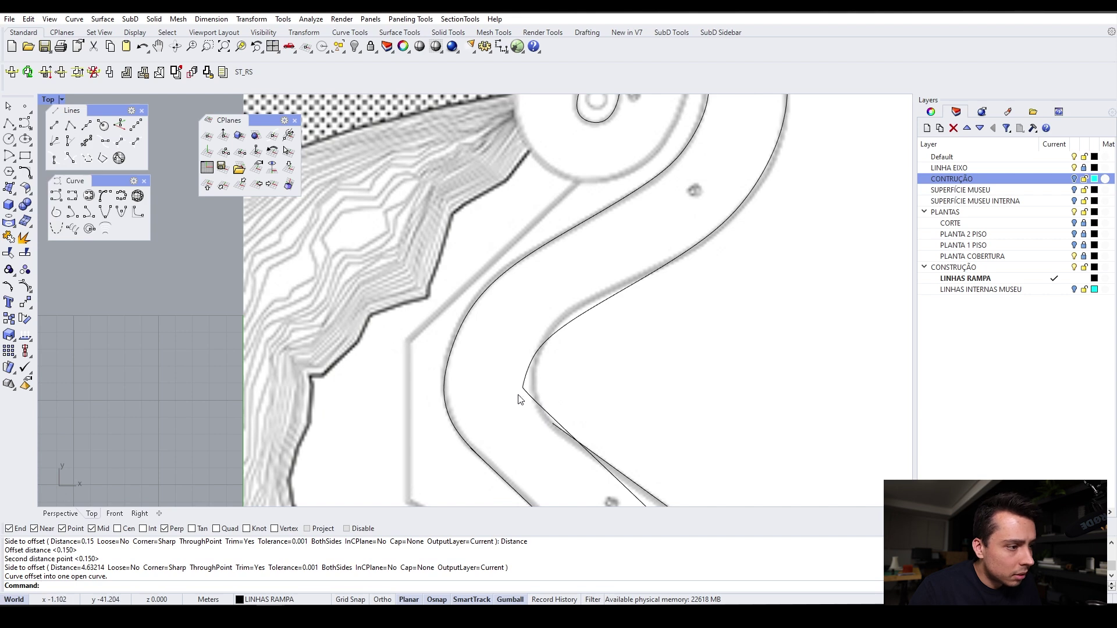
Try to fit the offset curve to the inner edge by moving two control points at its bend onto the plan line
scroll(505, 402, "up", 4)
scroll(538, 384, "up", 2)
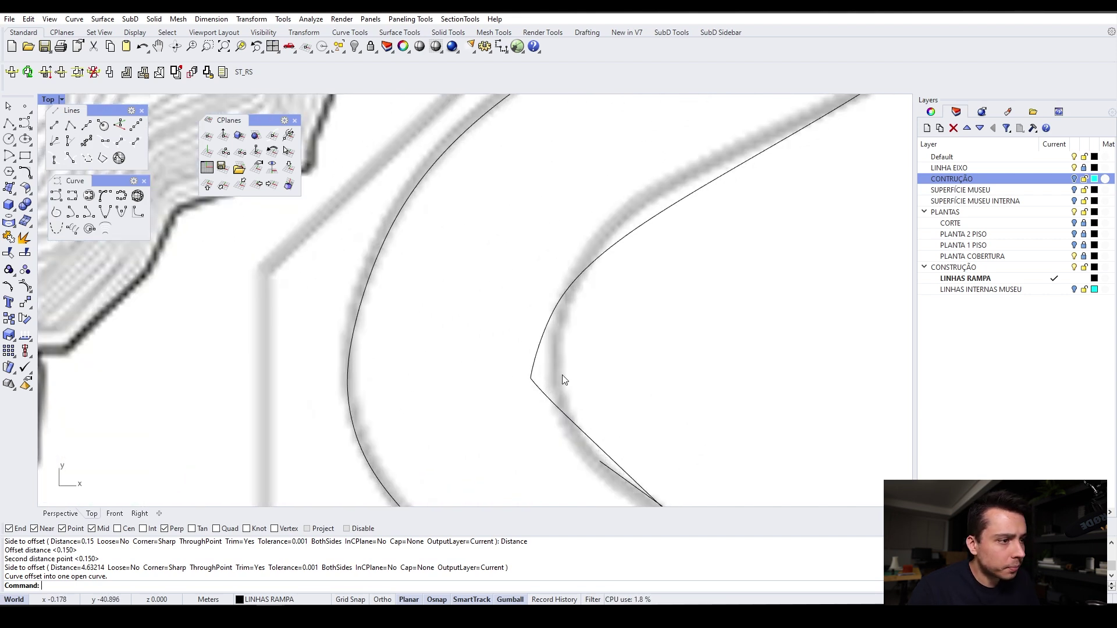
scroll(587, 337, "down", 4)
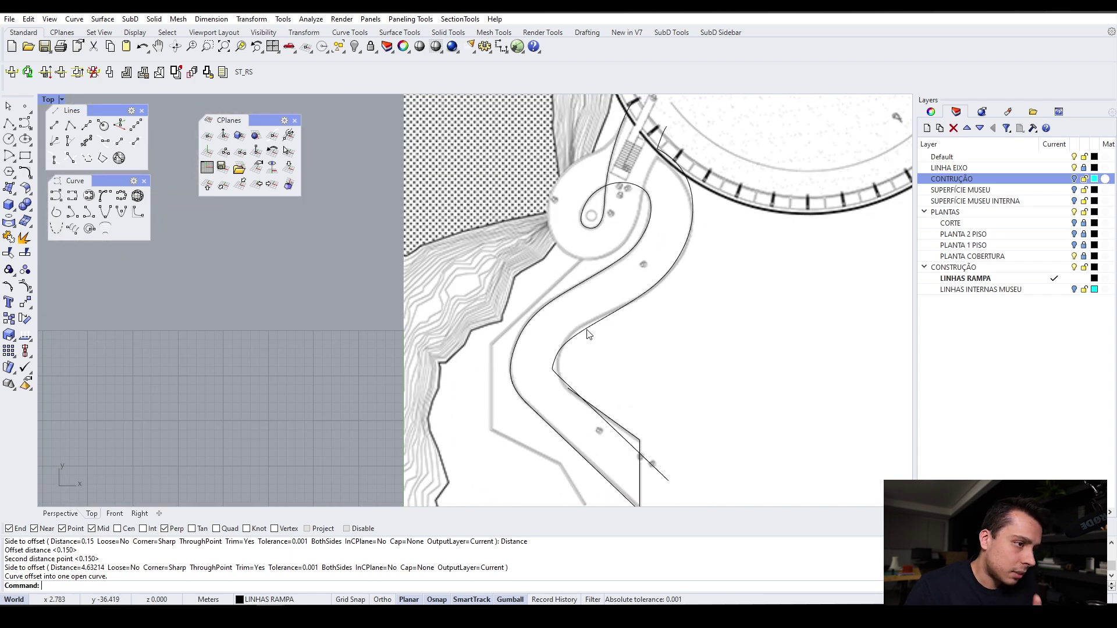
left_click(587, 332)
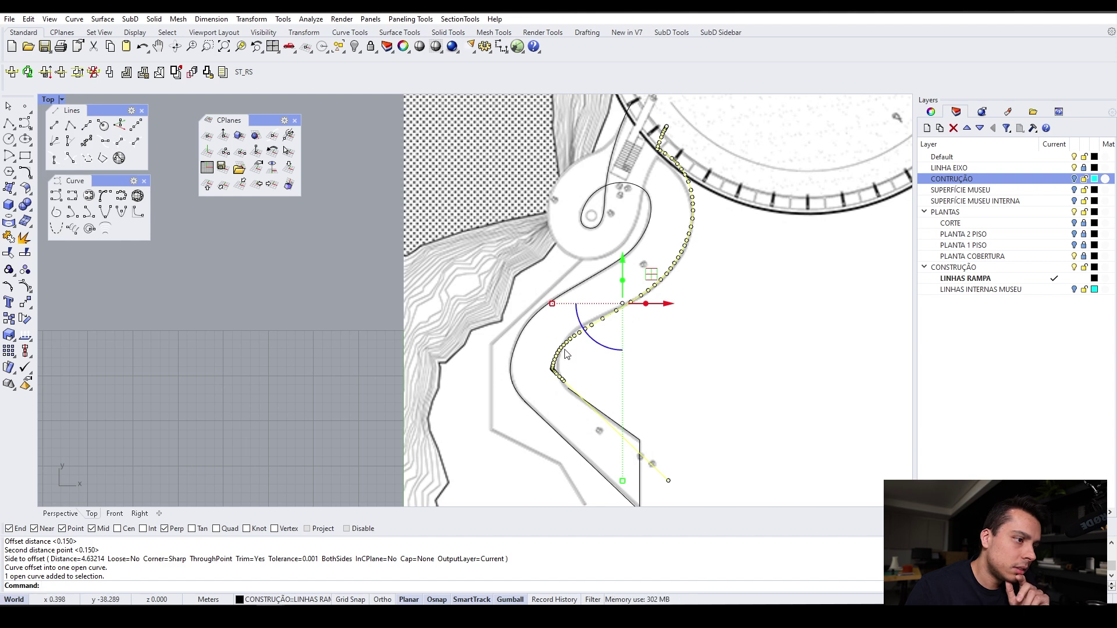
scroll(564, 349, "up", 5)
left_click(569, 281)
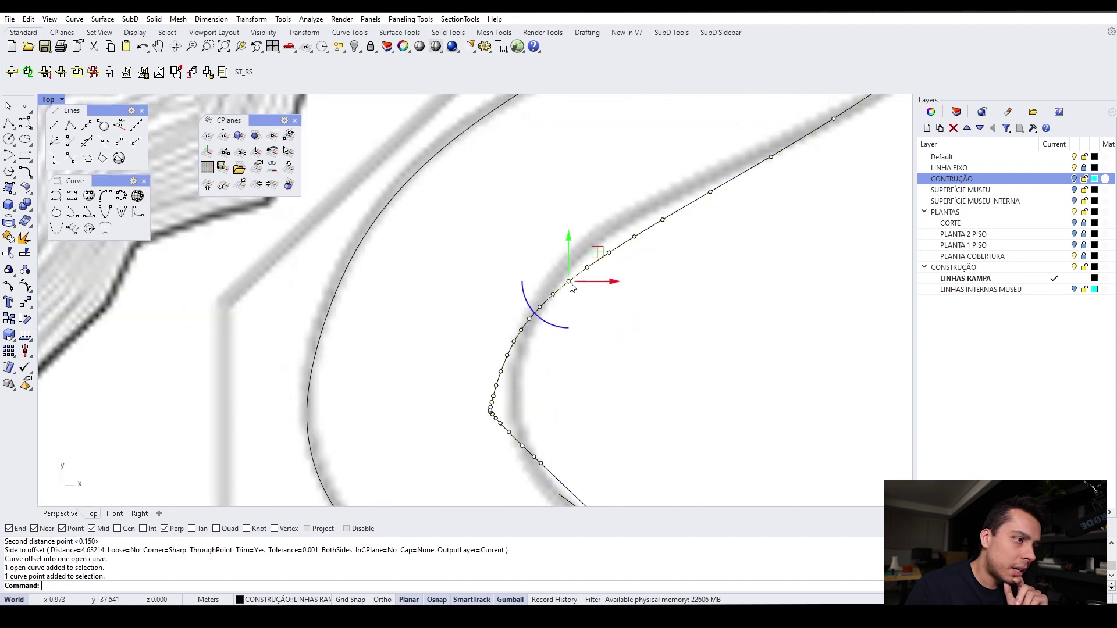
left_click_drag(569, 281, 592, 317)
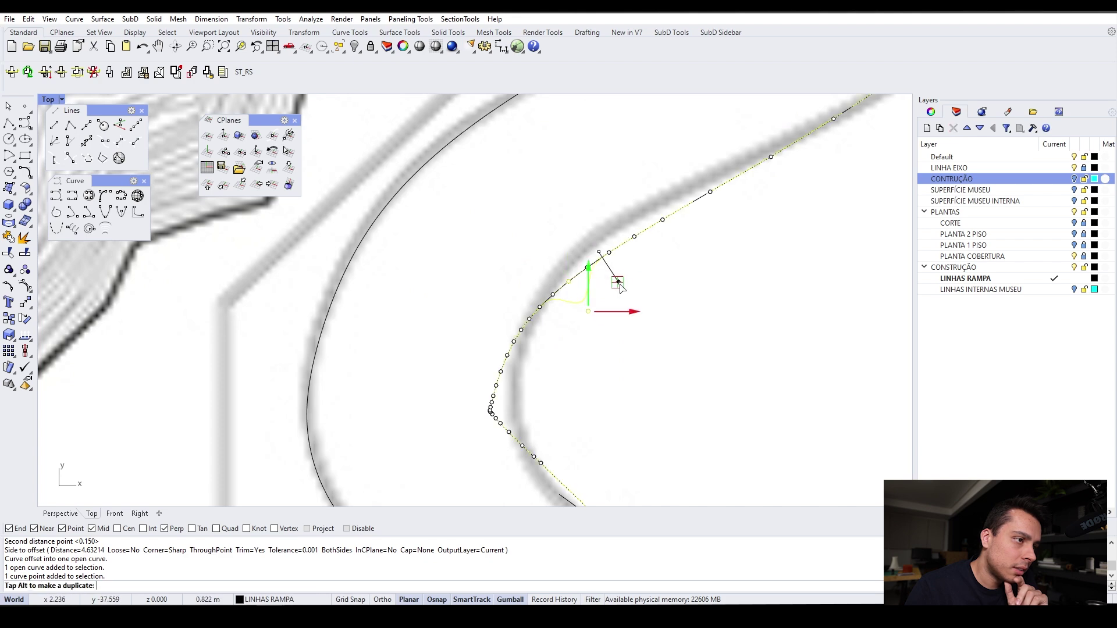
left_click(634, 237)
left_click_drag(663, 208, 652, 178)
Delete the offset curve of the inner ramp edge
scroll(617, 310, "down", 10)
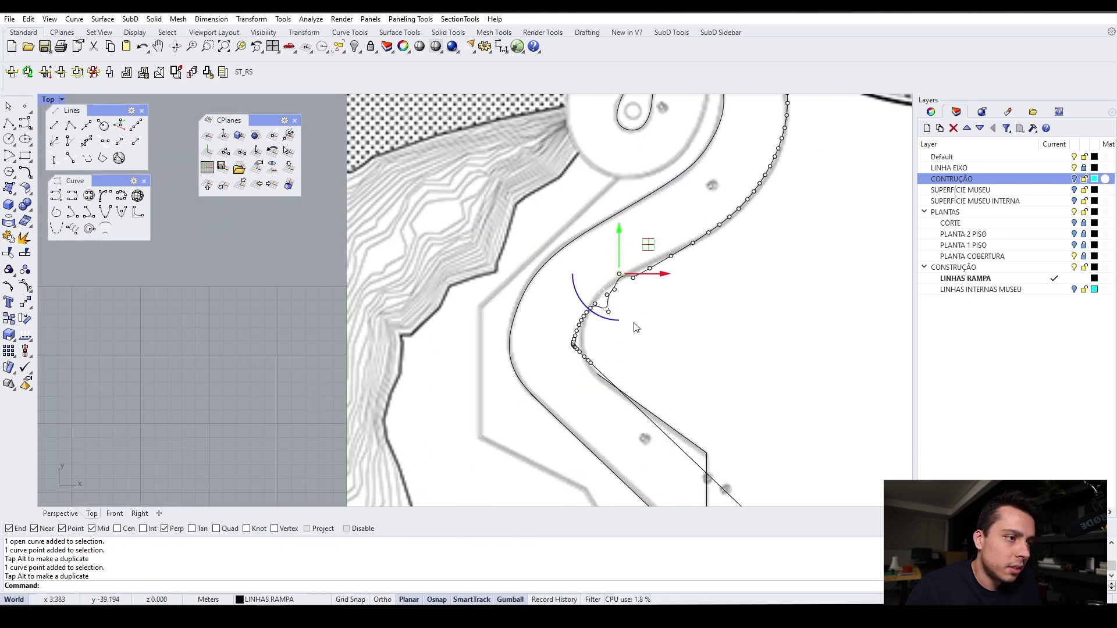
left_click(644, 277)
key("Delete")
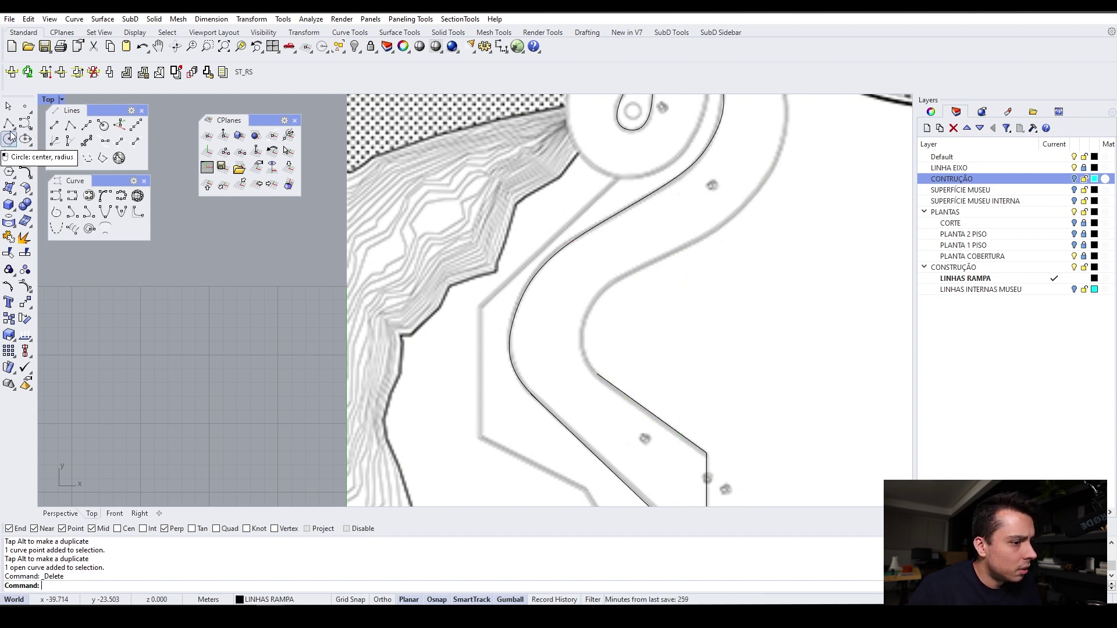
Start a degree 3 control-point curve at the entrance's inner corner and trace the straight inner edge and the first bend
left_click(25, 124)
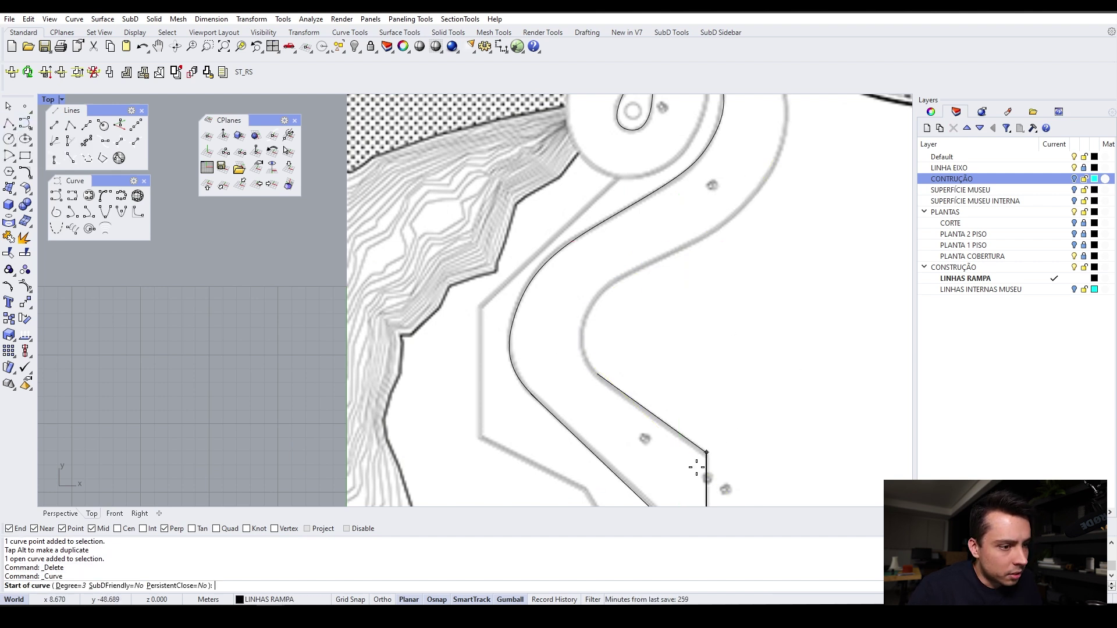
left_click(706, 456)
scroll(703, 452, "up", 3)
left_click(609, 379)
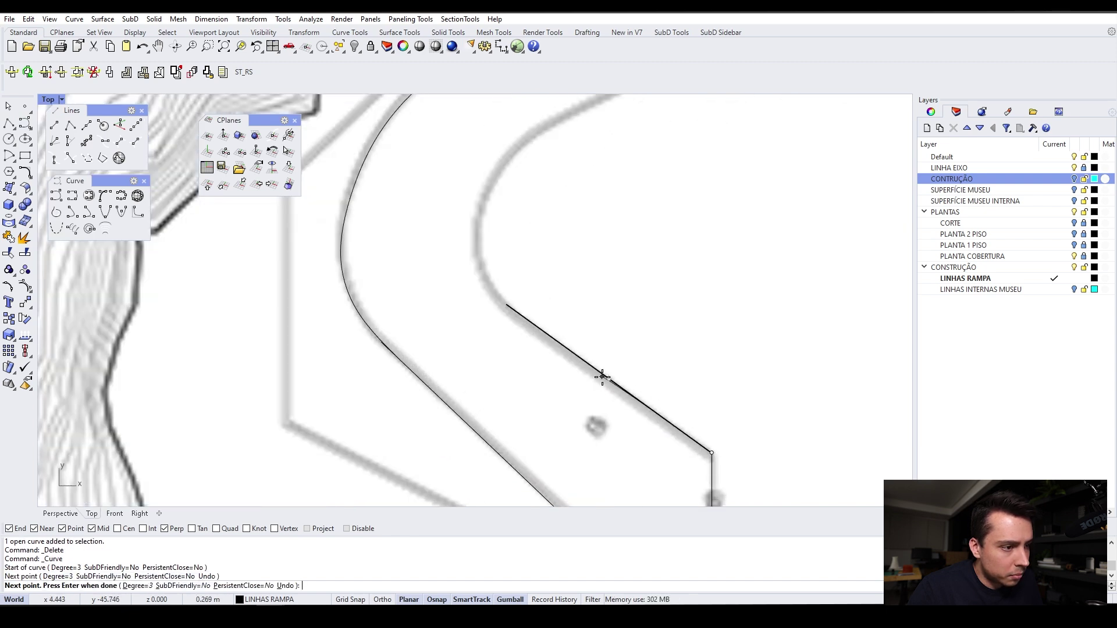
left_click(525, 318)
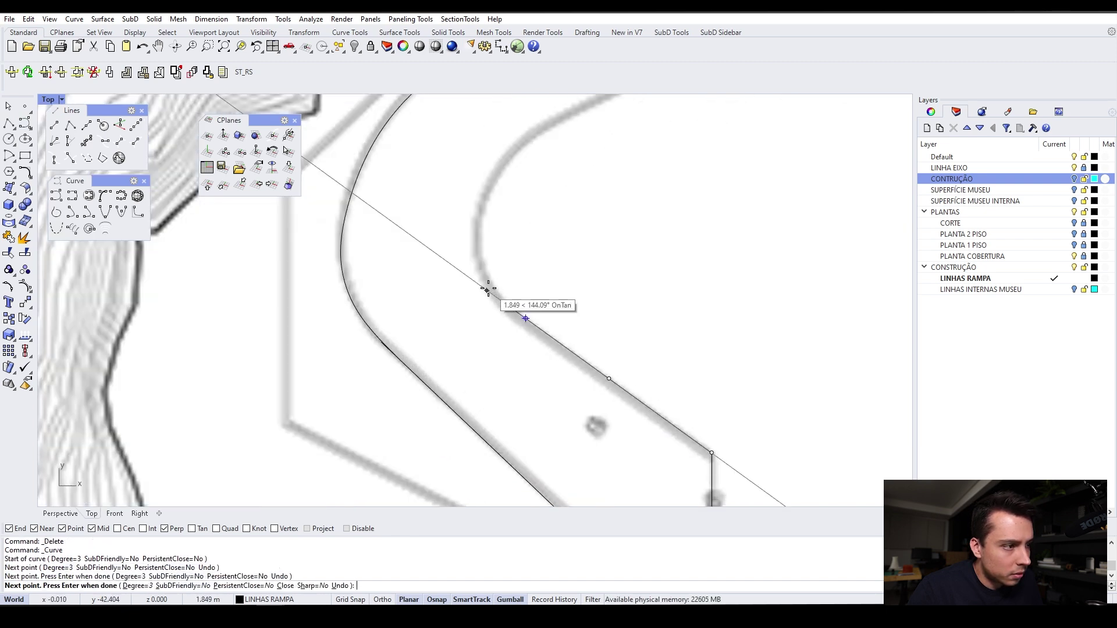
left_click(483, 287)
left_click(472, 244)
left_click(485, 186)
left_click(511, 139)
Continue the inner edge curve along the diagonal stretch and up the wide bend beside the museum's outer ring in the Top view
key("ctrl+F3")
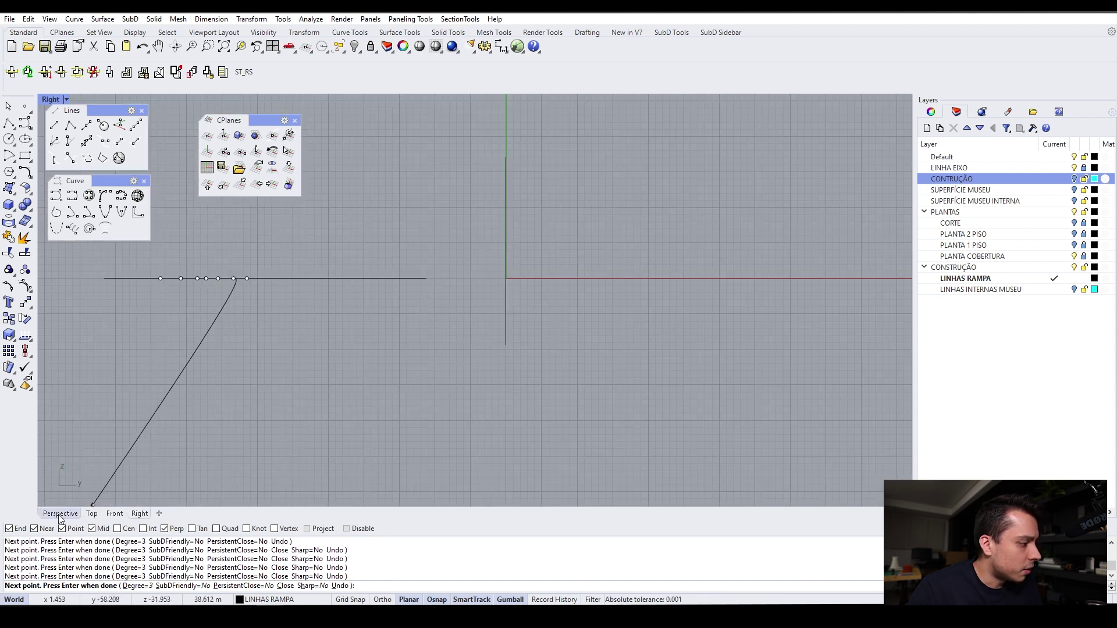
left_click(91, 515)
scroll(486, 370, "down", 7)
scroll(538, 240, "up", 9)
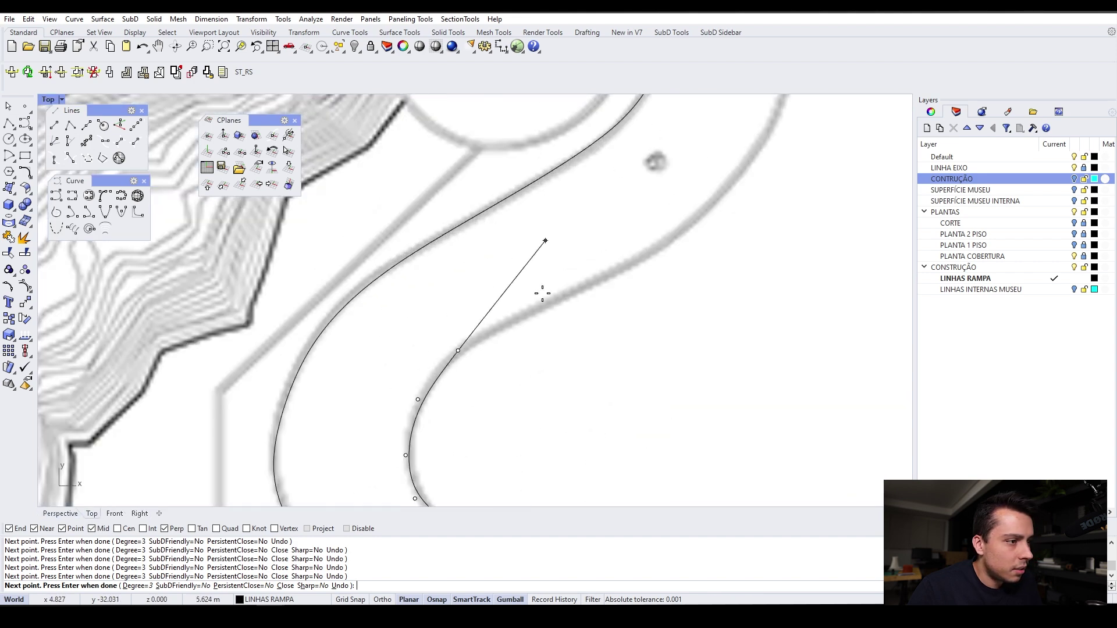
left_click(549, 299)
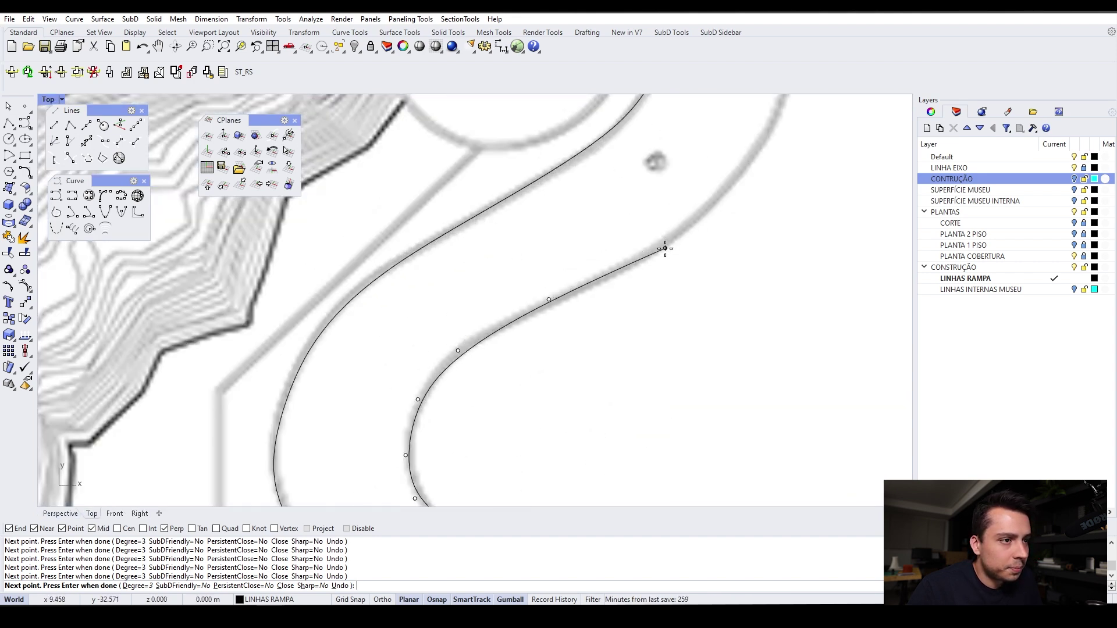
left_click(665, 249)
scroll(669, 245, "down", 2)
left_click(710, 217)
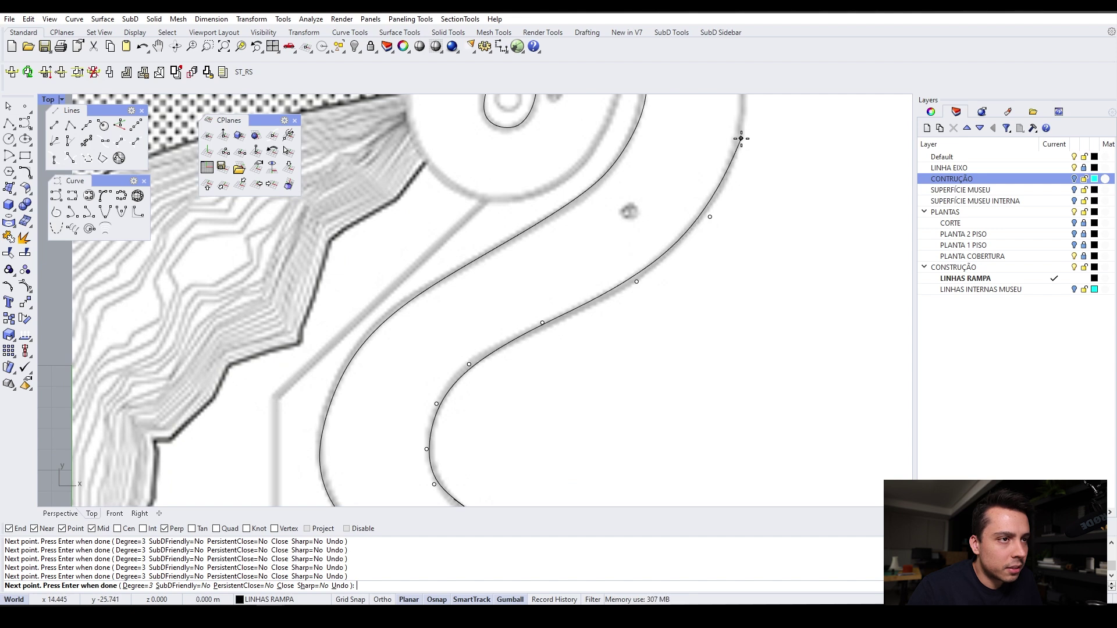
scroll(578, 424, "down", 2)
scroll(666, 180, "up", 3)
scroll(663, 288, "up", 2)
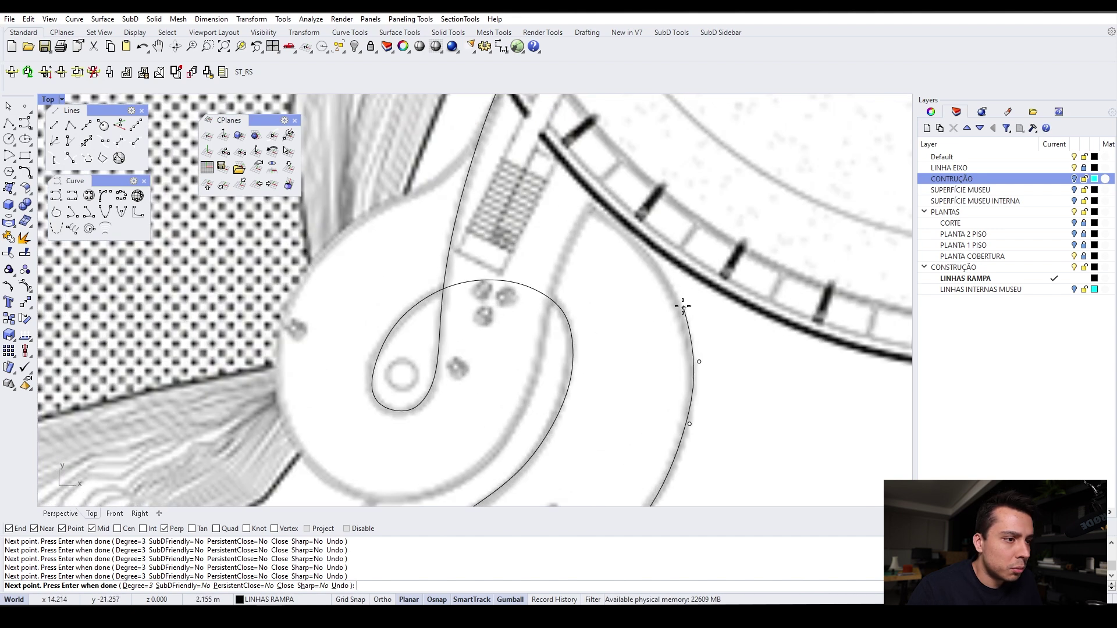
scroll(646, 257, "up", 3)
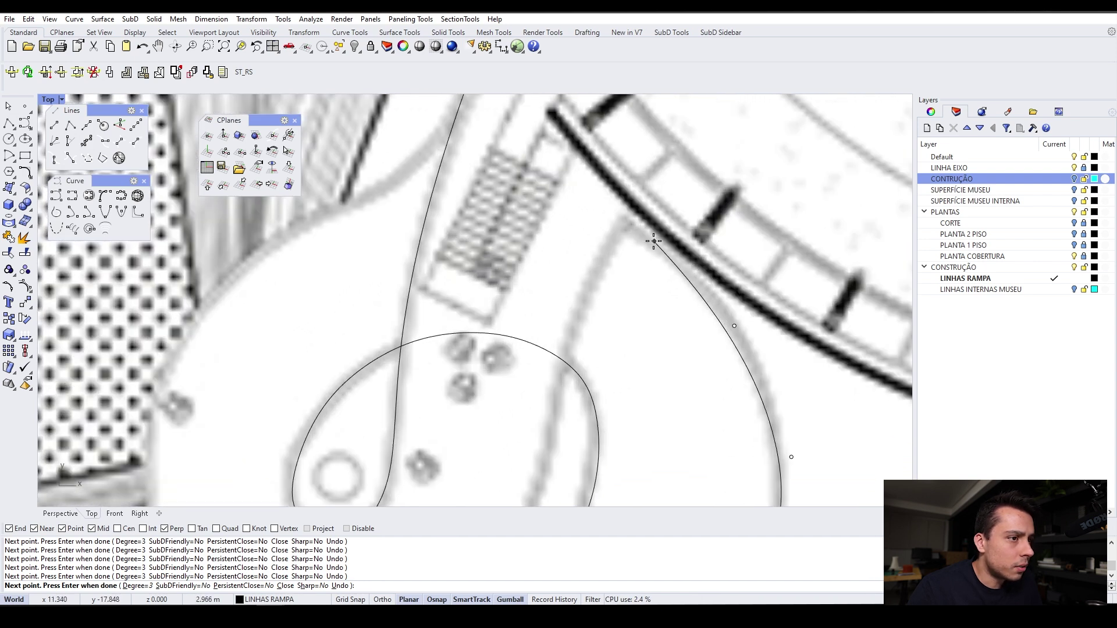
Carry the curve over the foot of the stairs and around the far side of the circular landing with control points
left_click(688, 266)
left_click(618, 213)
left_click(401, 181)
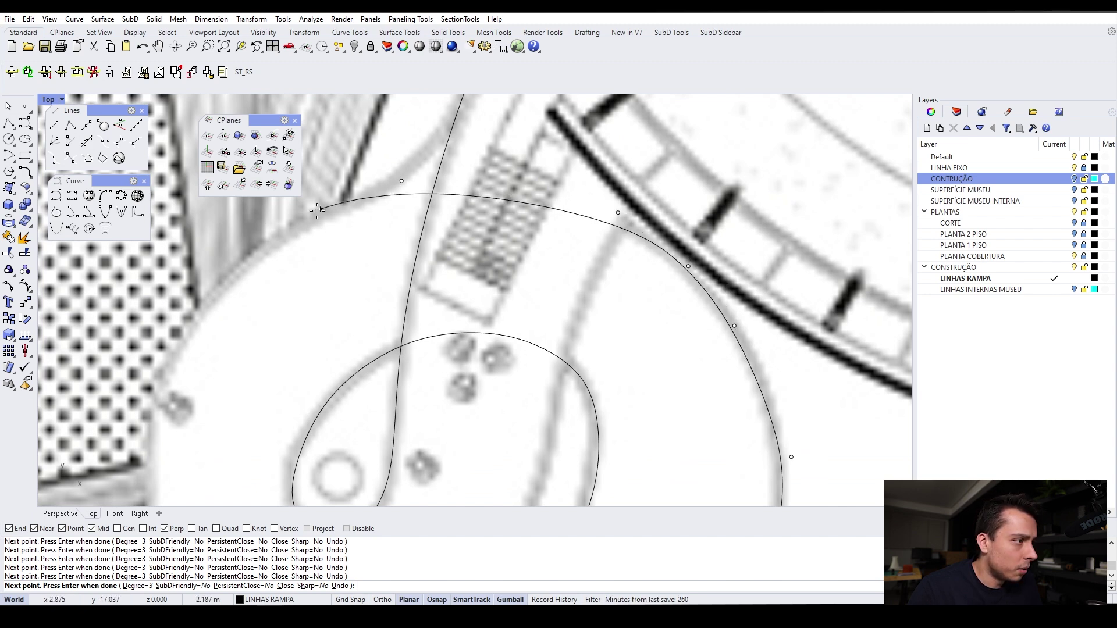
left_click(288, 228)
left_click(192, 322)
right_click_drag(181, 383, 363, 117)
left_click(294, 230)
left_click(310, 333)
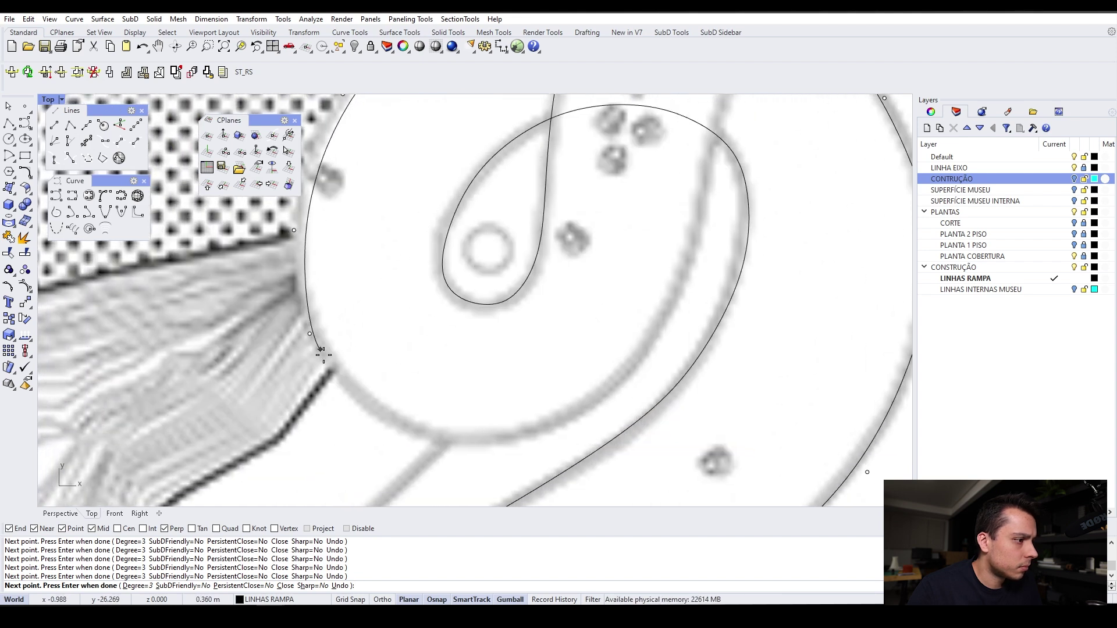
Run the curve around the landing's lower edge and back up to the museum's ring, and finish it
left_click(358, 395)
left_click(483, 445)
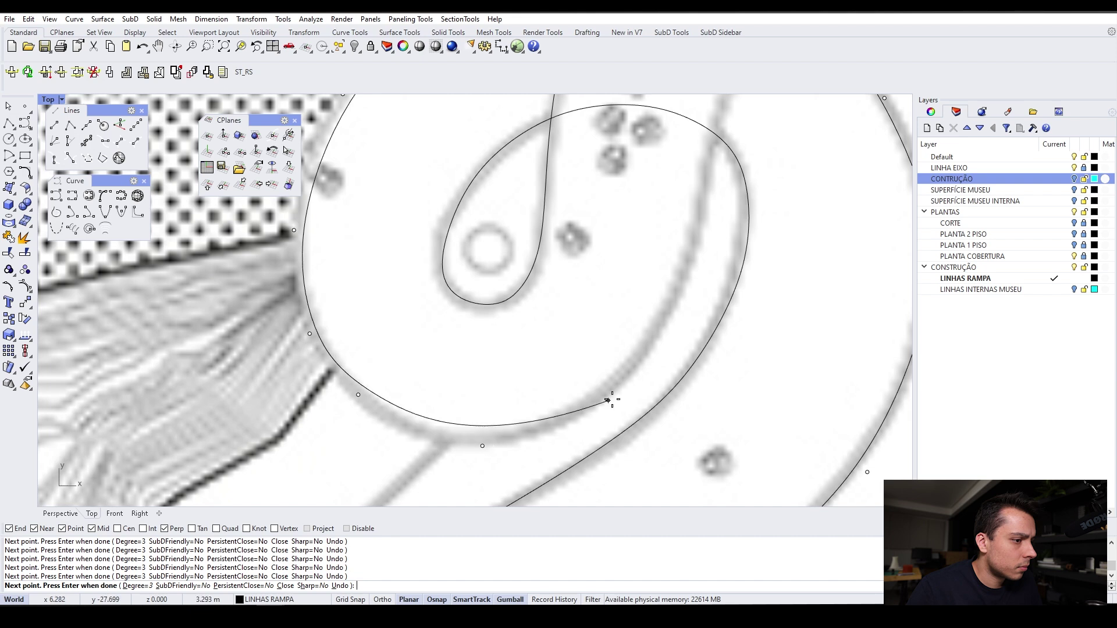
left_click(612, 398)
left_click(689, 280)
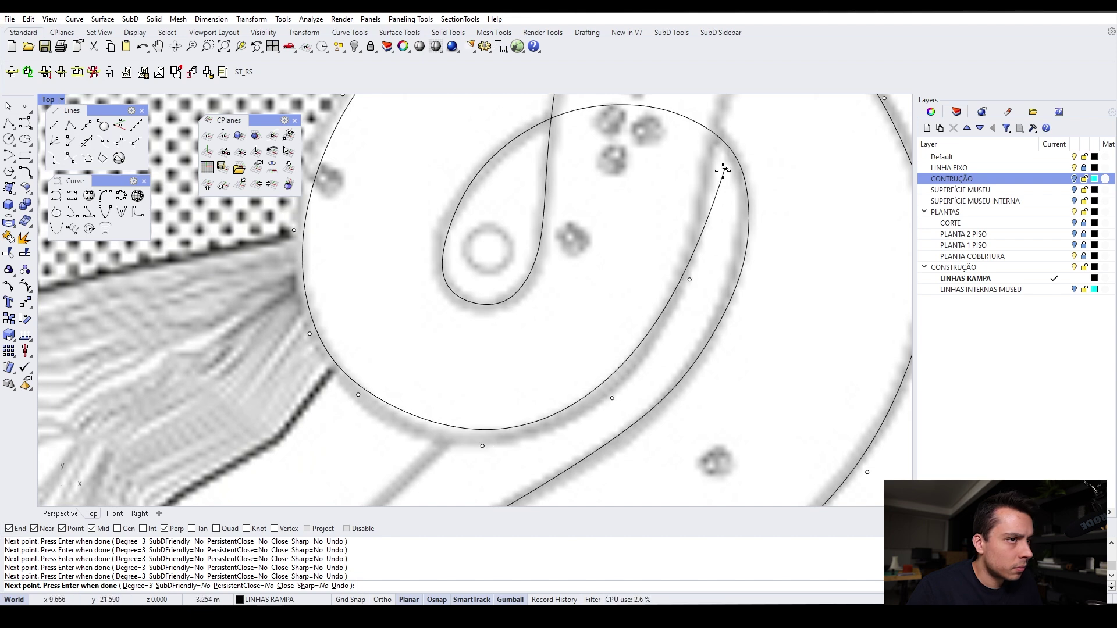
right_click_drag(710, 149, 604, 439)
left_click(635, 312)
key("Return")
scroll(606, 198, "down", 6)
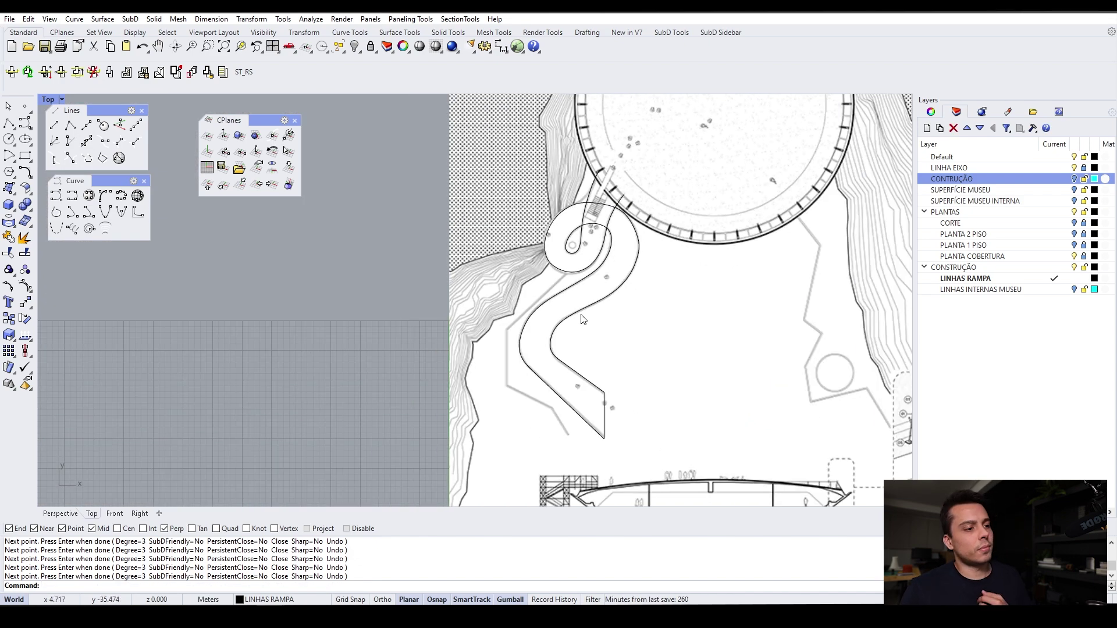
Move the outer ramp curve's control point at the first bend to fit the curve to the plan edge
scroll(584, 320, "up", 3)
left_click(584, 309)
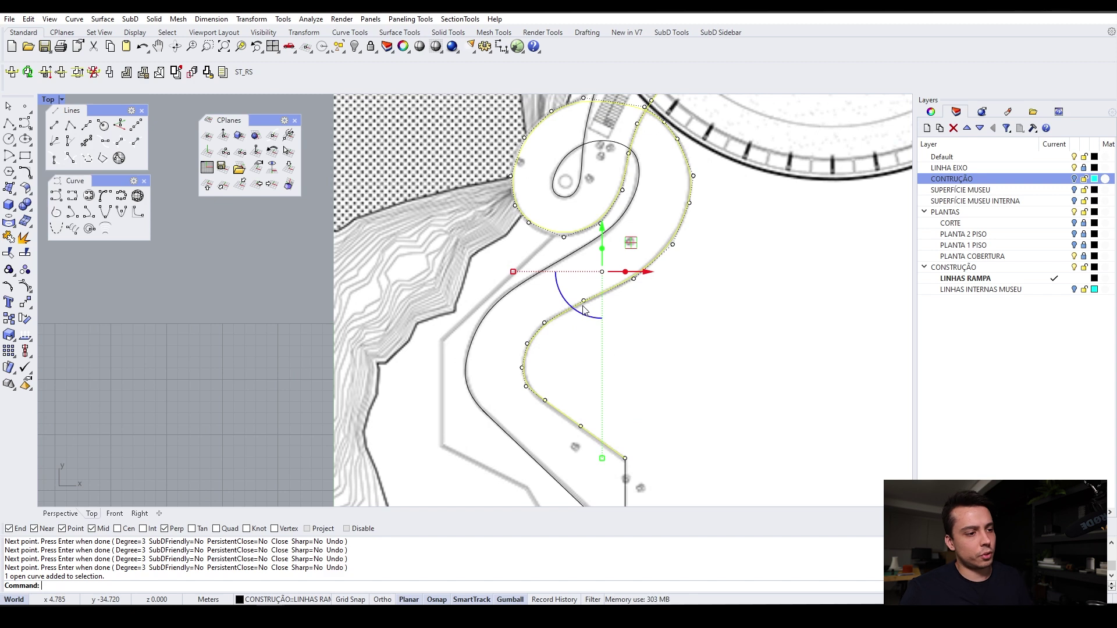
scroll(606, 279, "down", 3)
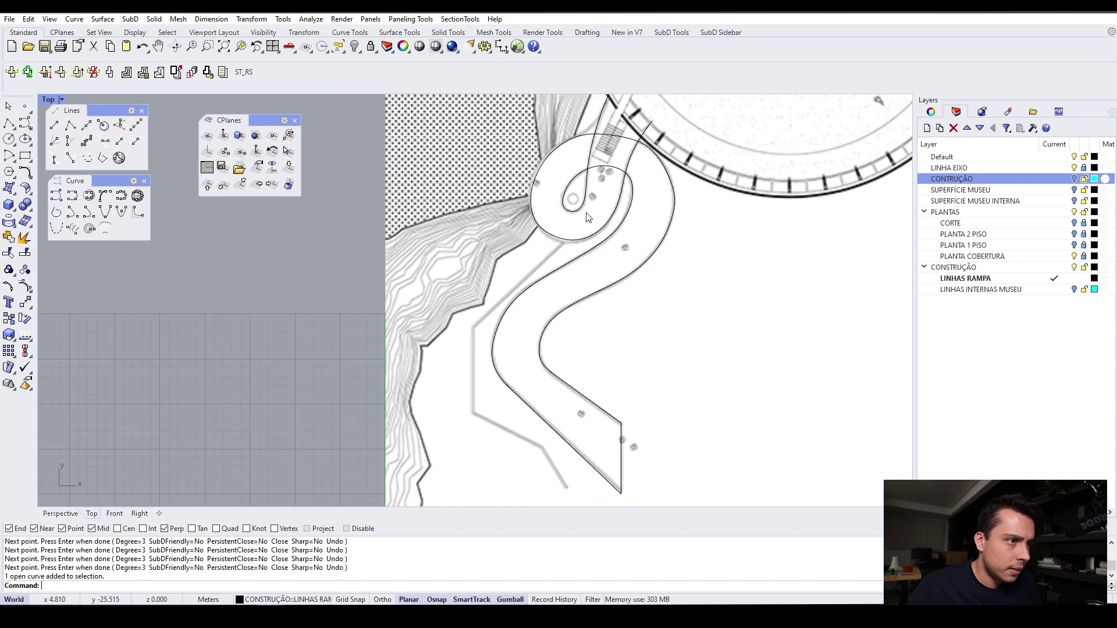
left_click(493, 364)
scroll(488, 372, "up", 4)
scroll(488, 372, "up", 3)
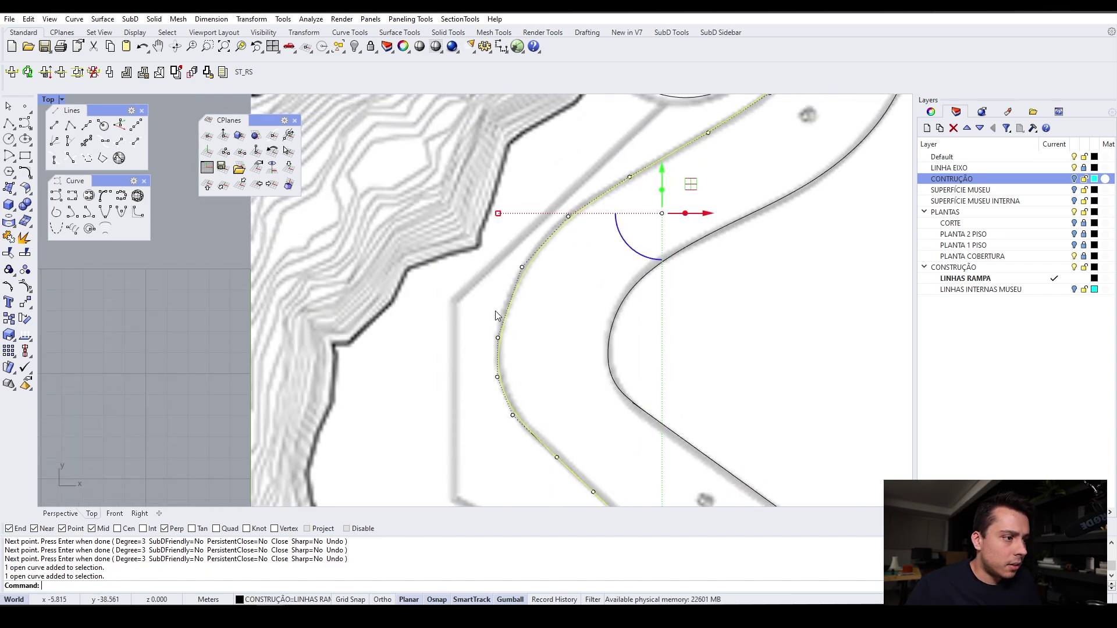
left_click(499, 338)
left_click_drag(498, 339, 530, 280)
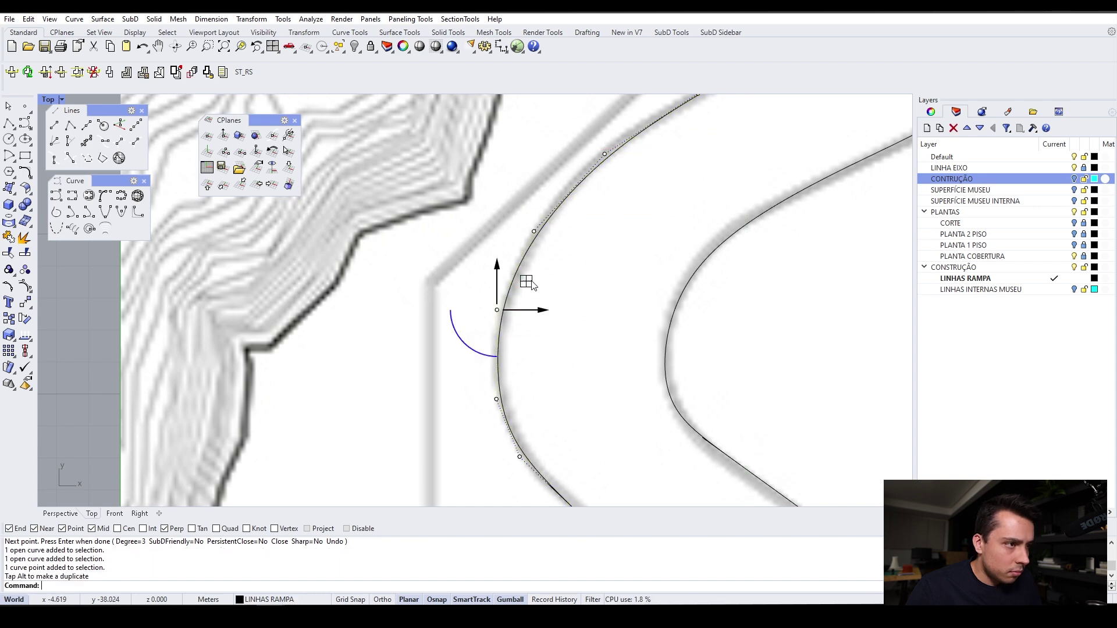
Thin the outer ramp curve at the top of the landing's spiral by deleting two control points and moving the one between them
right_click_drag(556, 235, 490, 352)
scroll(501, 332, "down", 3)
scroll(770, 244, "up", 3)
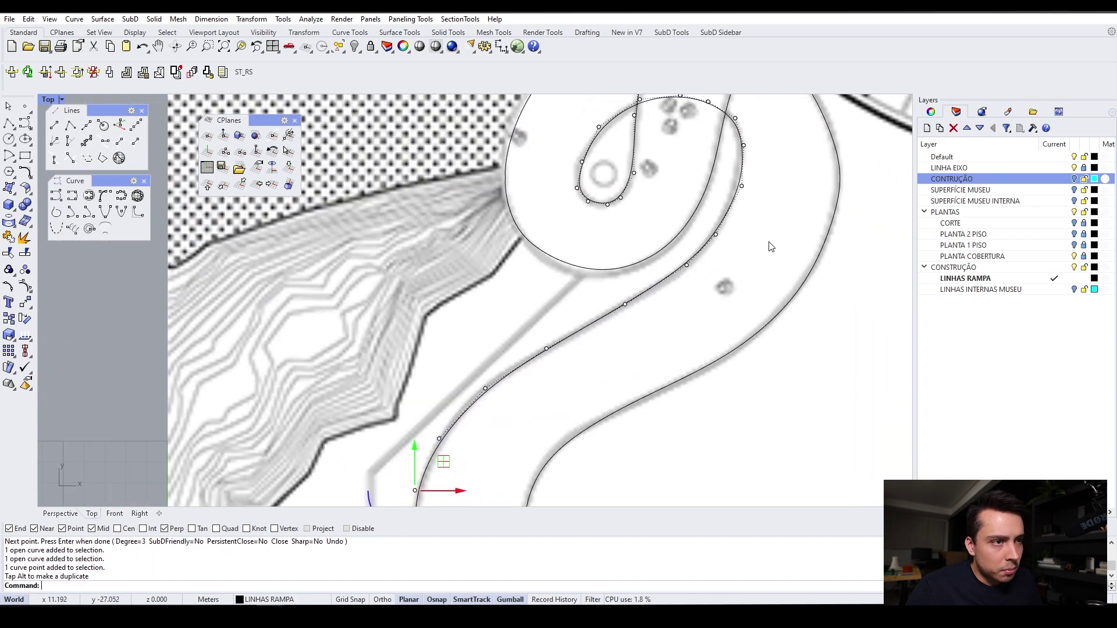
scroll(645, 241, "up", 2)
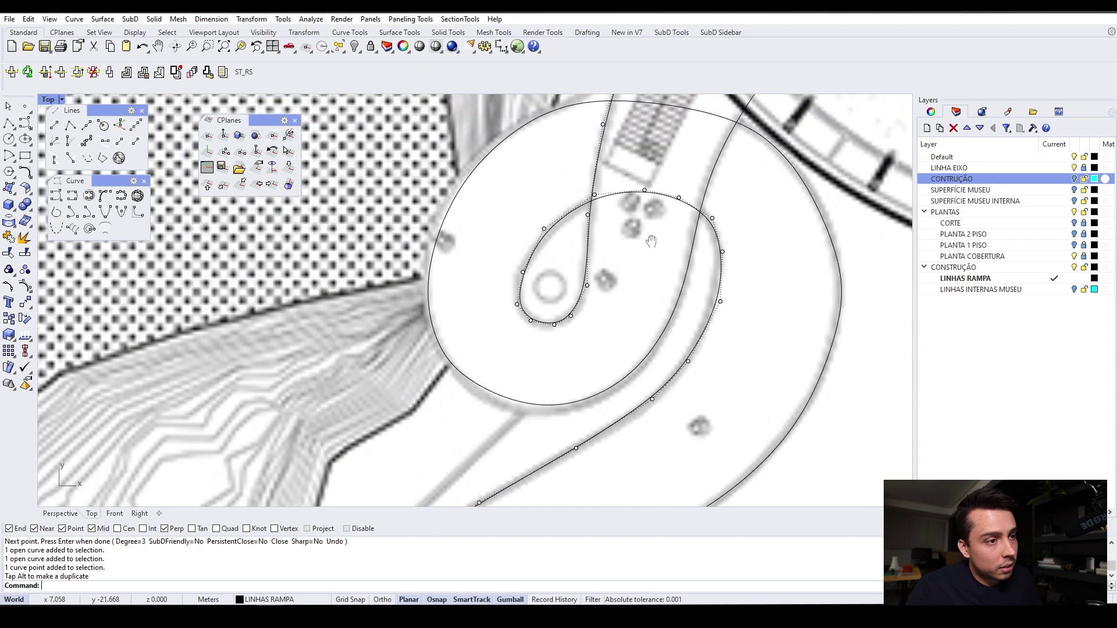
scroll(646, 241, "up", 2)
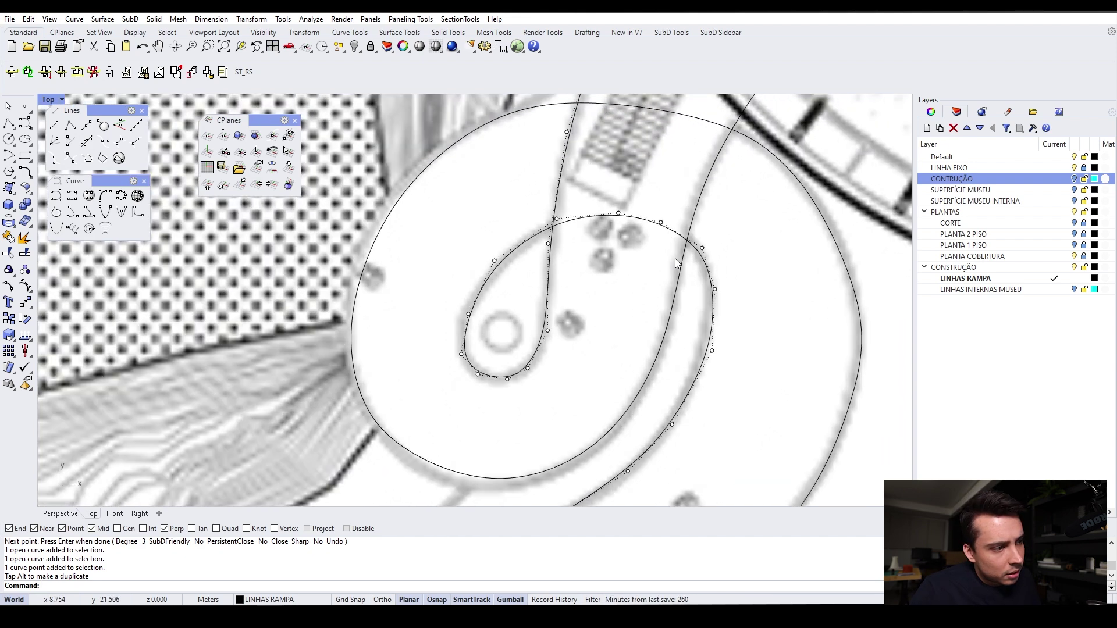
left_click(702, 249)
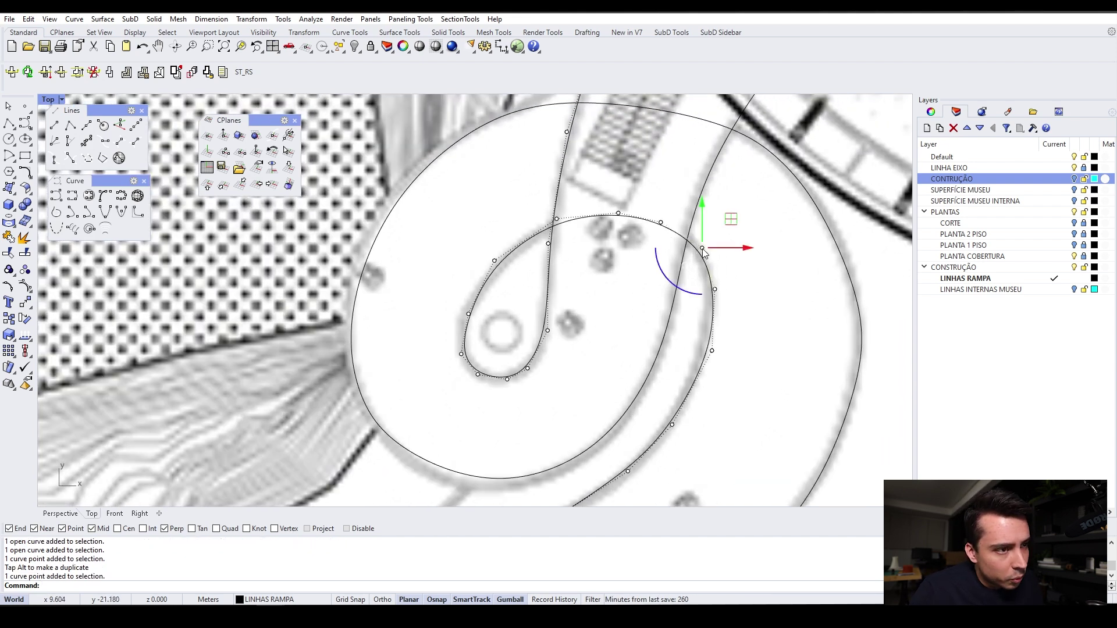
key("Delete")
left_click(715, 290)
left_click_drag(744, 262, 746, 241)
left_click(619, 215)
key("Delete")
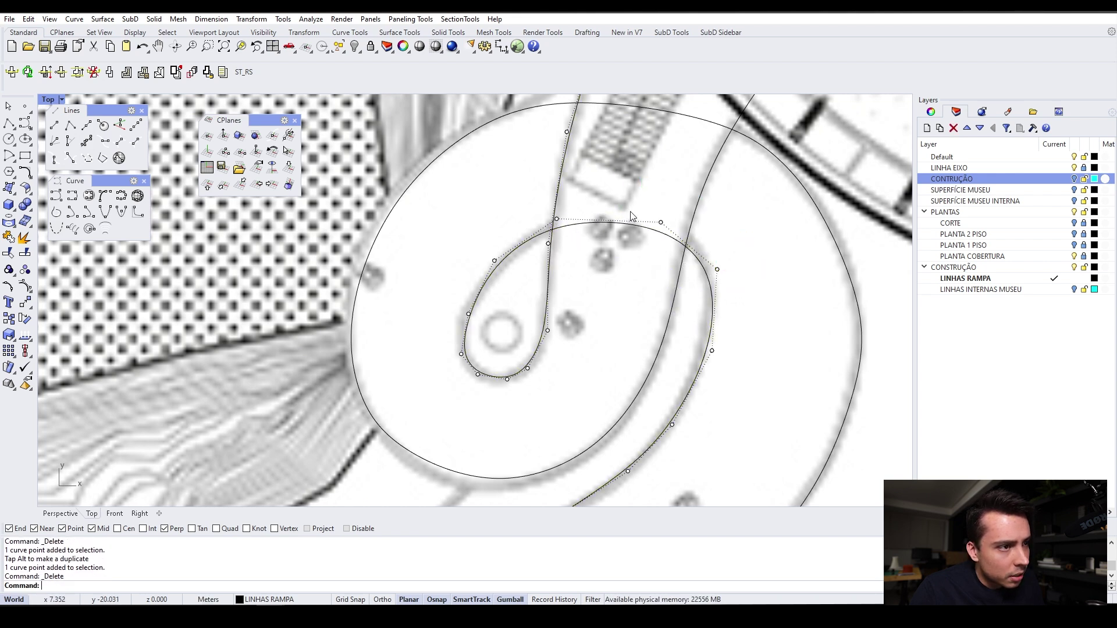
Reposition three control points over the top of the spiral to align the outer ramp curve with the plan line
left_click(658, 226)
left_click_drag(658, 227, 581, 187)
left_click(557, 220)
left_click(494, 261)
left_click_drag(523, 232, 515, 238)
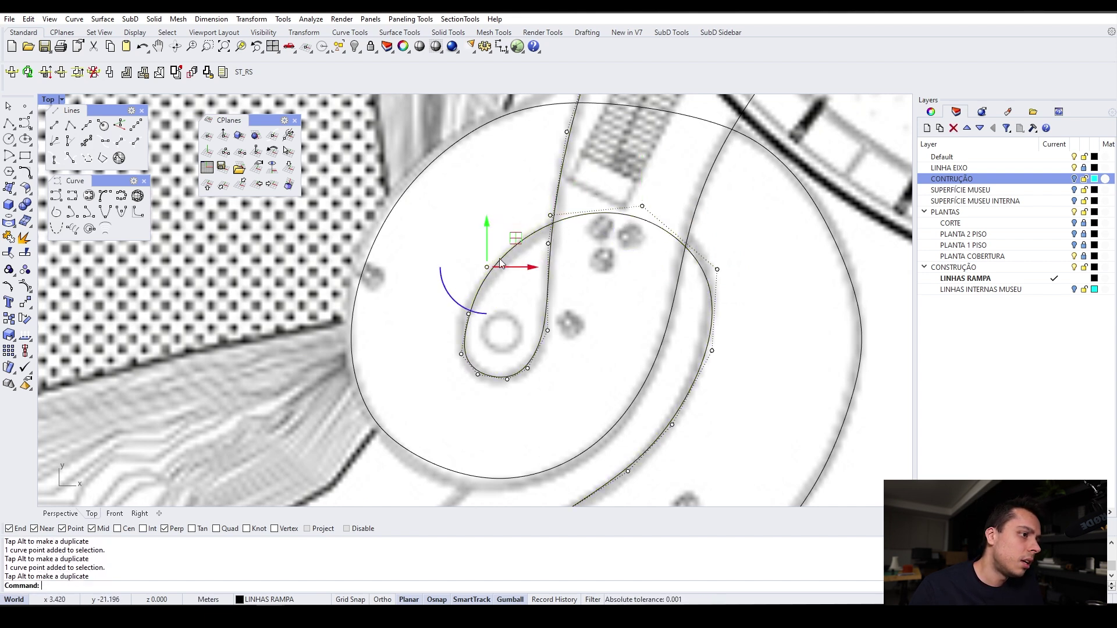
Move two control points outward on the teardrop's side facing away from the stairs to follow the plan line
scroll(477, 306, "up", 4)
left_click(465, 318)
left_click_drag(492, 290, 483, 289)
left_click(454, 380)
left_click_drag(452, 379, 444, 377)
Delete one control point at the teardrop's bottom and reshape its rounded end by moving the neighbouring points onto the plan line
left_click(478, 410)
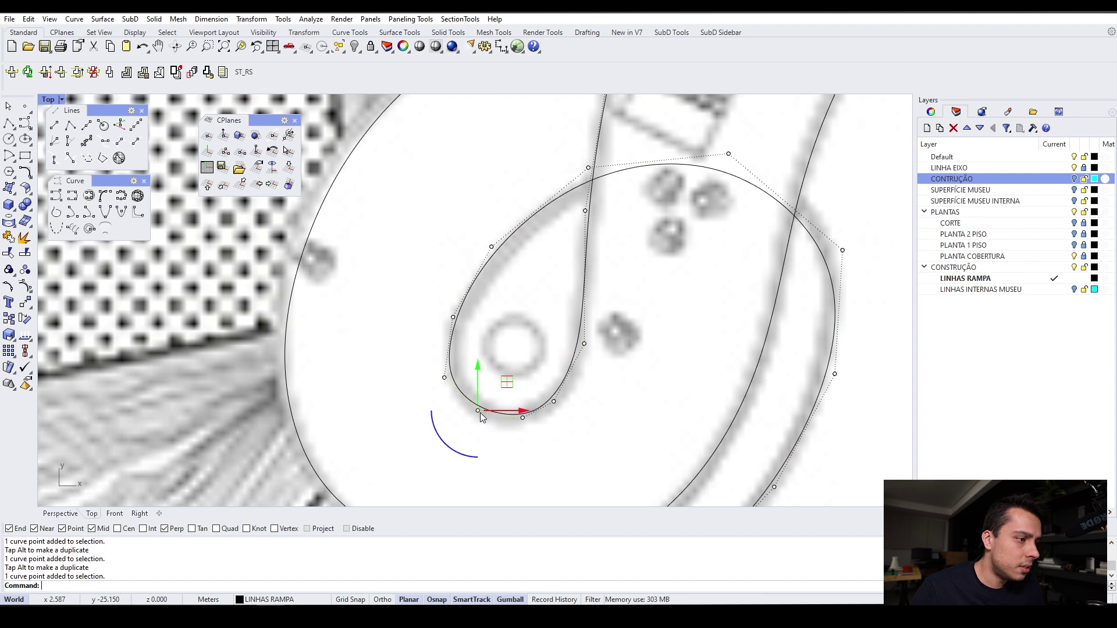
key("Delete")
left_click(522, 417)
left_click_drag(523, 417, 438, 381)
left_click(445, 378)
left_click(553, 401)
left_click_drag(554, 403, 599, 389)
left_click(584, 344)
left_click_drag(617, 314, 615, 302)
left_click(571, 415)
left_click_drag(599, 390, 592, 388)
scroll(519, 354, "down", 4)
scroll(485, 357, "up", 2)
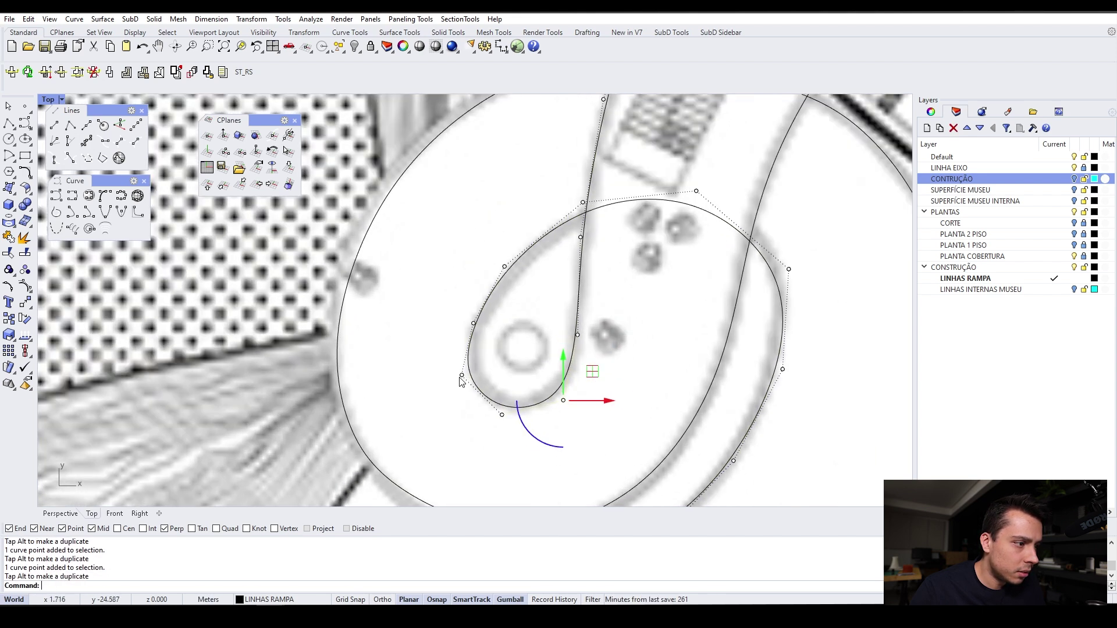
Fine-tune two control points on the teardrop's outer side to match the plan line
left_click(462, 377)
left_click_drag(491, 347, 492, 344)
right_click_drag(513, 315, 510, 319)
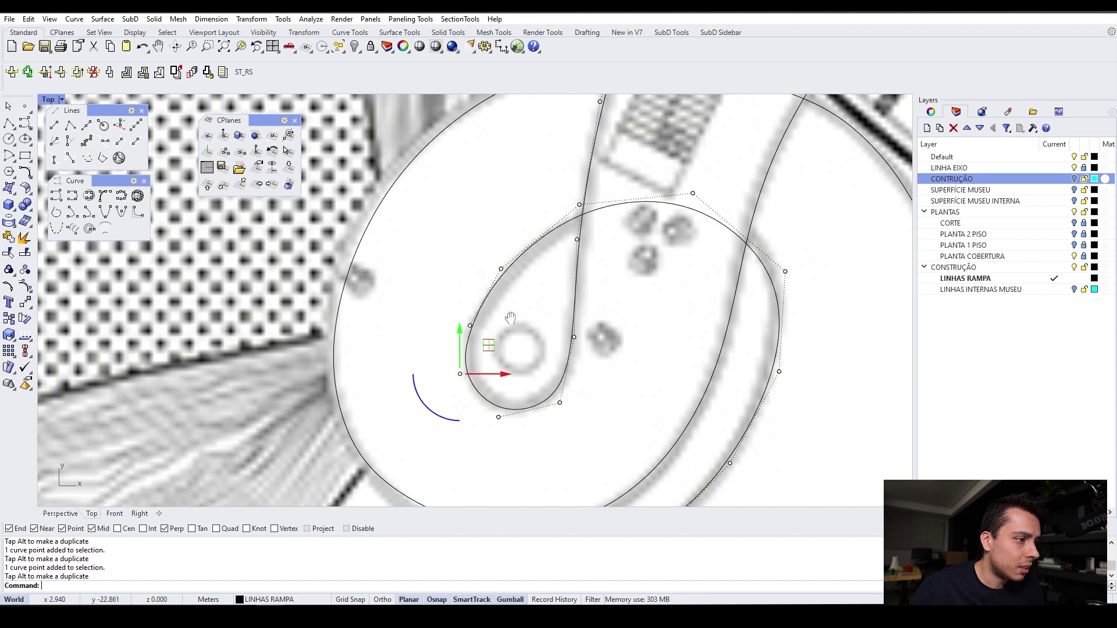
left_click(469, 327)
left_click_drag(499, 297, 499, 290)
right_click_drag(523, 290, 498, 310)
Nudge two control points where the outer ramp curve leaves the spiral toward the diagonal stretch
right_click_drag(710, 367, 561, 224)
right_click_drag(562, 282, 584, 272)
left_click(564, 319)
left_click_drag(591, 288, 590, 294)
right_click_drag(487, 380, 590, 290)
left_click(573, 290)
left_click_drag(606, 263, 590, 276)
right_click_drag(589, 279, 645, 238)
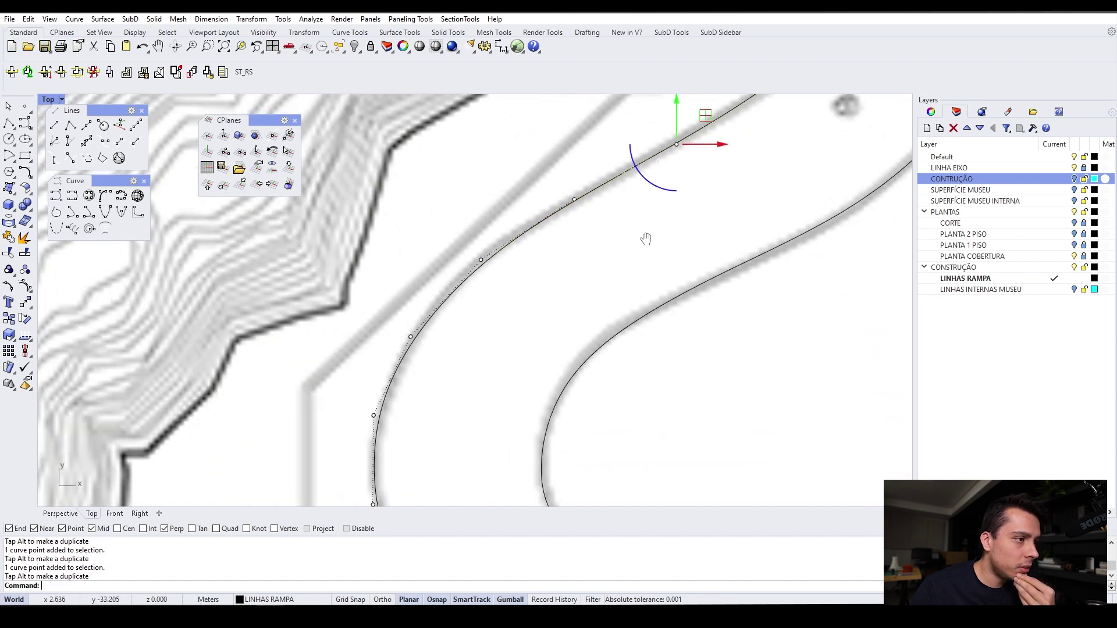
Nudge a control point upward on the teardrop ramp curve's diagonal stretch to match the plan line
left_click(573, 200)
left_click_drag(605, 172, 605, 168)
right_click_drag(501, 356, 540, 244)
scroll(537, 247, "down", 2)
scroll(432, 368, "up", 2)
Delete one control point on the teardrop curve's wide lower bend and move its two neighbouring points onto the plan line
left_click(436, 365)
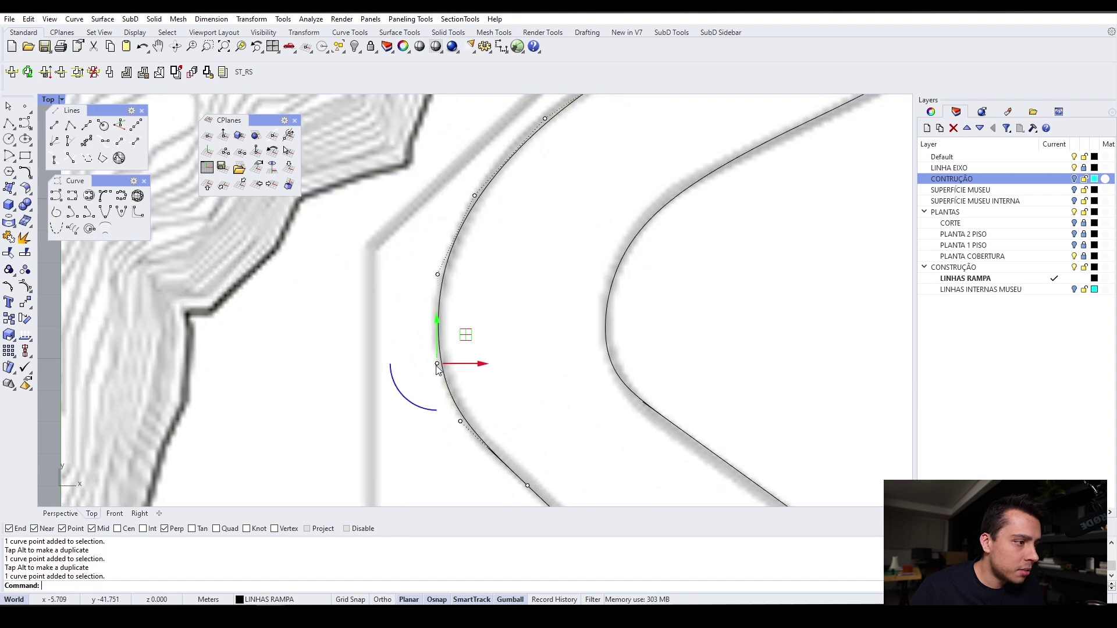
scroll(438, 368, "up", 4)
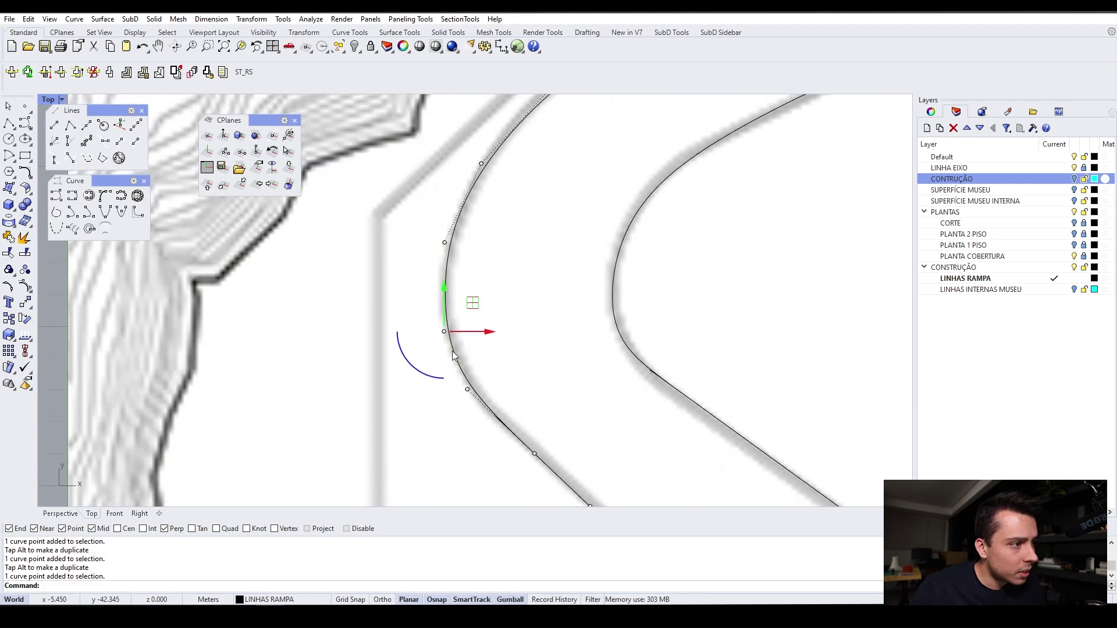
key("Delete")
left_click(446, 245)
scroll(459, 256, "down", 3)
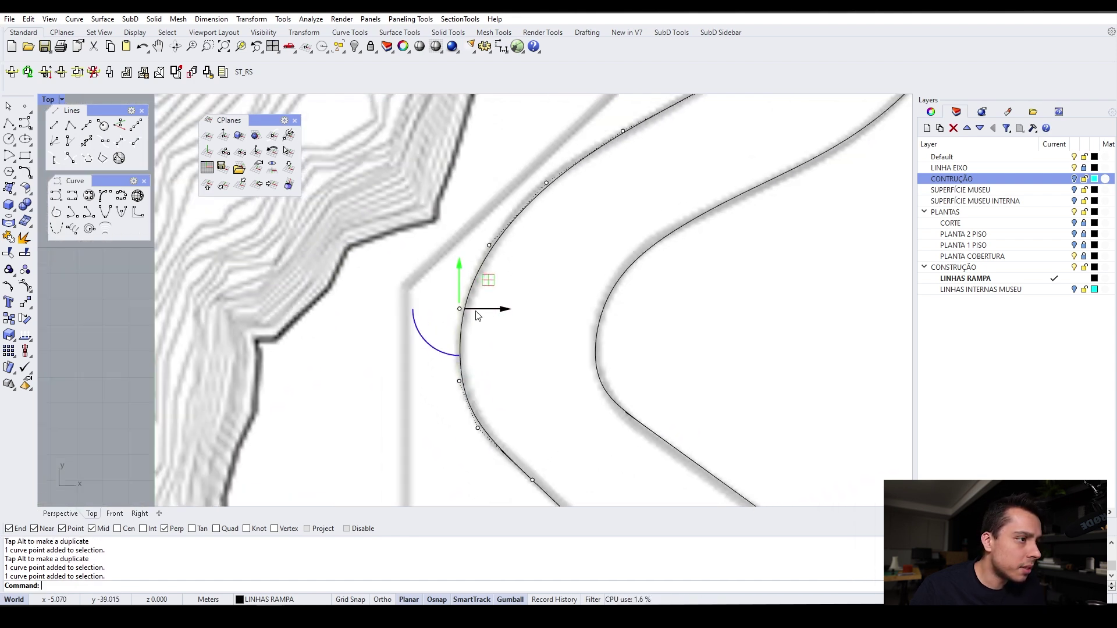
left_click_drag(517, 216, 488, 250)
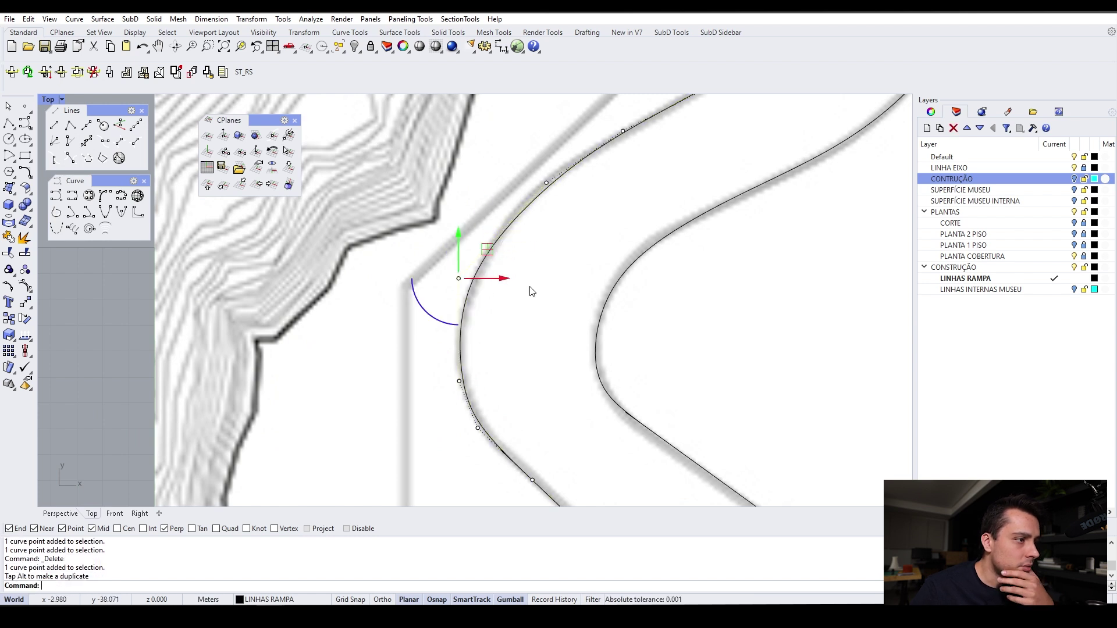
right_click_drag(529, 290, 521, 326)
left_click(531, 220)
left_click_drag(559, 189, 561, 182)
Delete one control point where the teardrop curve meets the diagonal stretch and move its two neighbours to restore the fit
right_click_drag(593, 262, 518, 318)
right_click_drag(533, 240, 501, 306)
right_click_drag(582, 258, 548, 319)
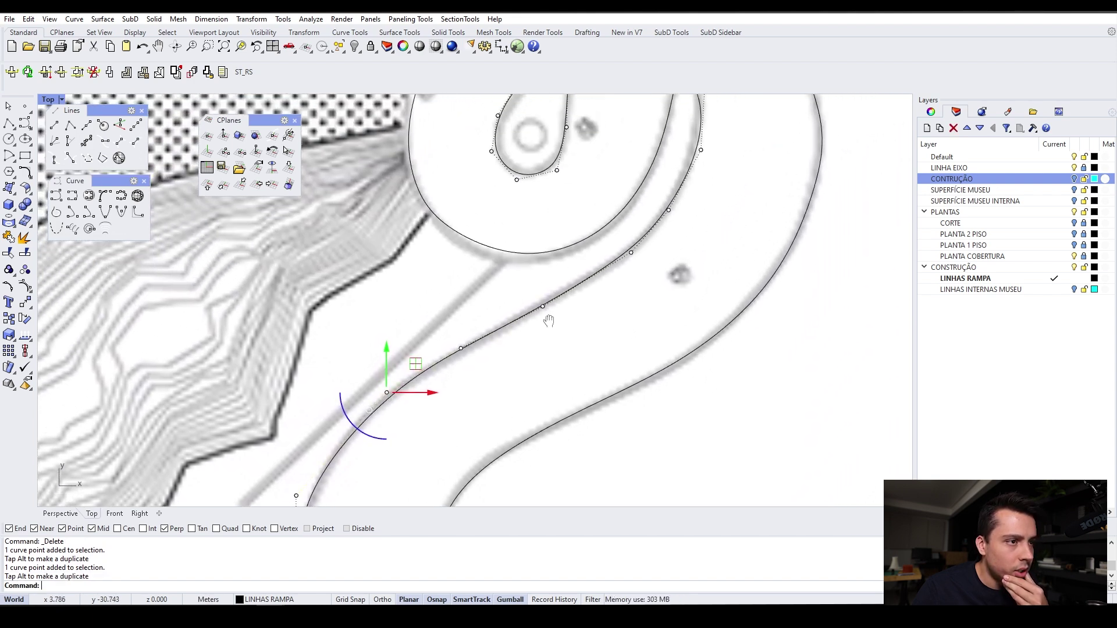
right_click_drag(654, 242, 619, 314)
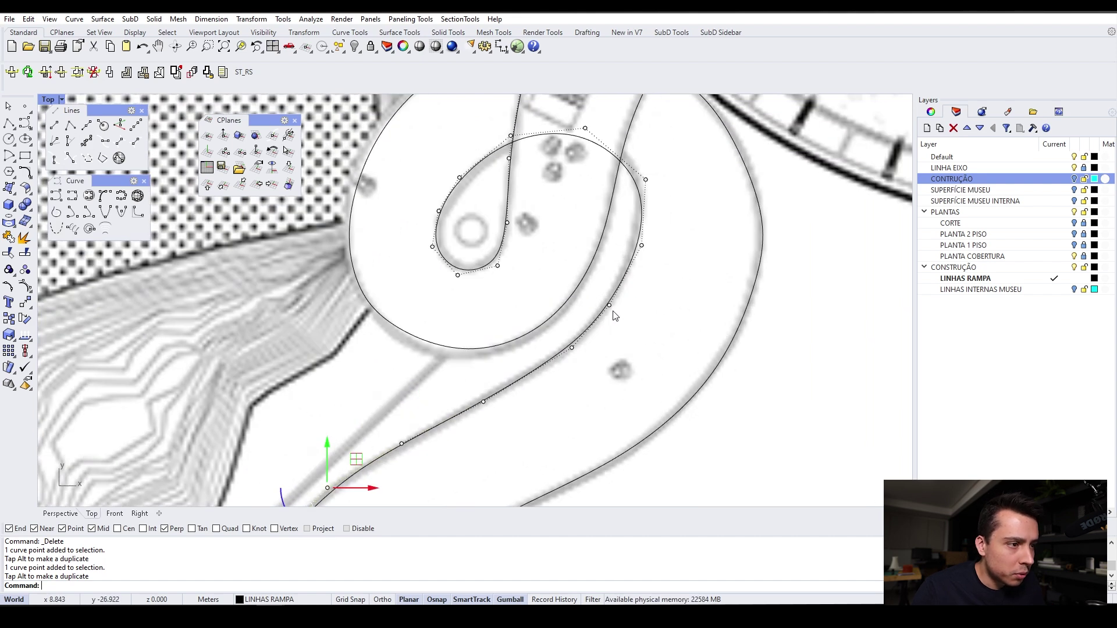
left_click(609, 305)
key("Delete")
left_click(572, 347)
left_click_drag(602, 320, 618, 318)
right_click_drag(646, 222, 648, 252)
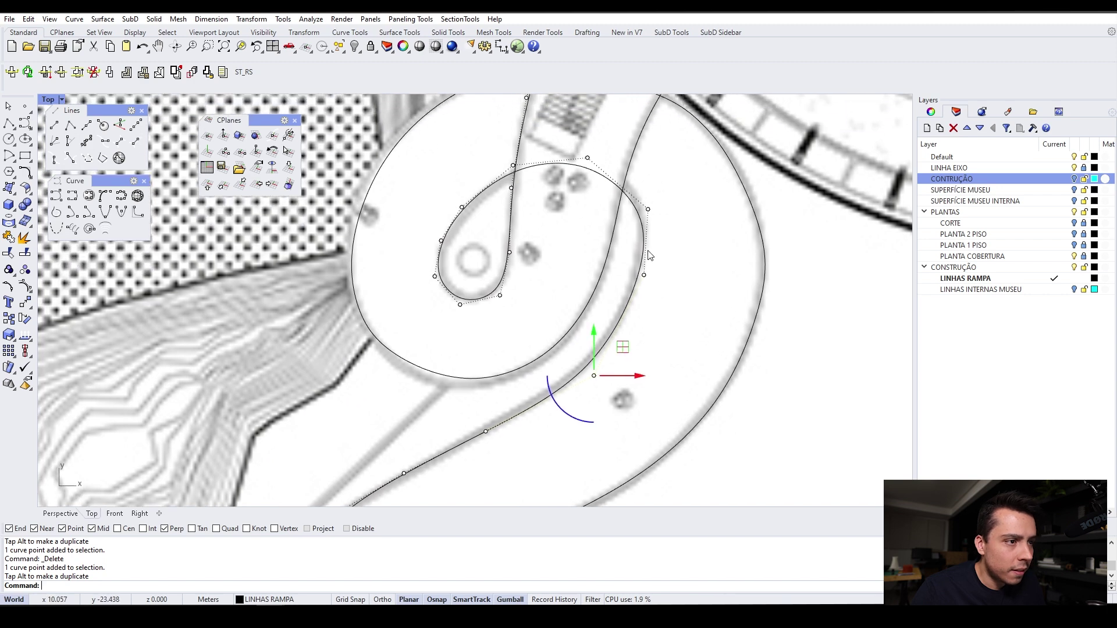
left_click(646, 277)
left_click_drag(675, 248, 670, 264)
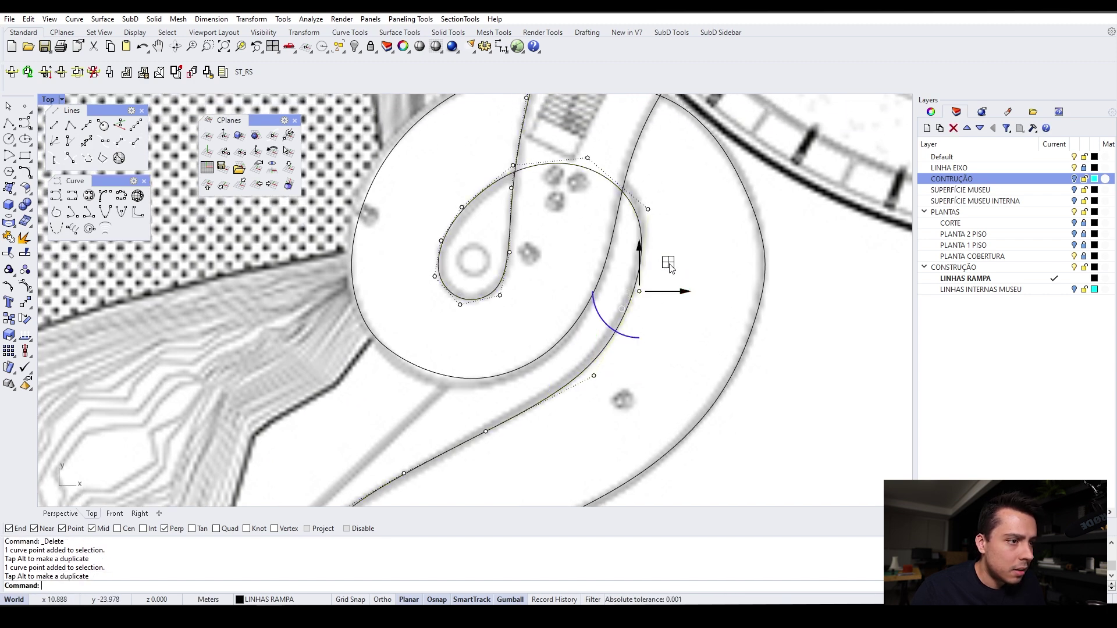
Delete one control point on the teardrop's side facing away from the stairs and shift its two neighbours outward
right_click_drag(667, 241, 671, 269)
right_click_drag(462, 277, 478, 305)
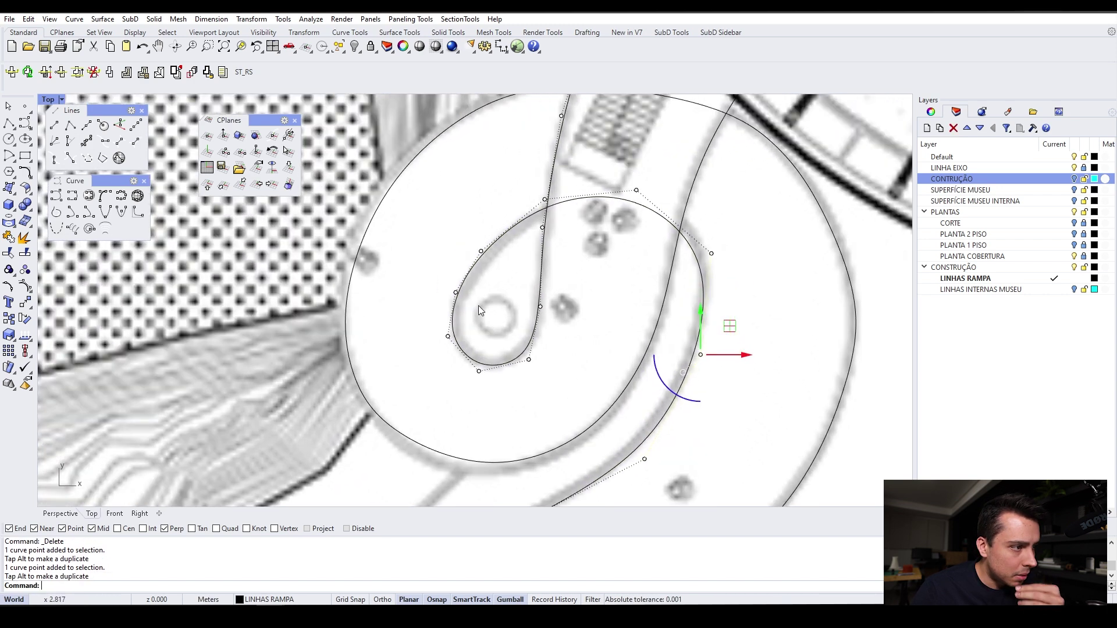
left_click(456, 295)
scroll(456, 296, "up", 3)
key("Delete")
left_click(485, 241)
left_click_drag(514, 216, 489, 235)
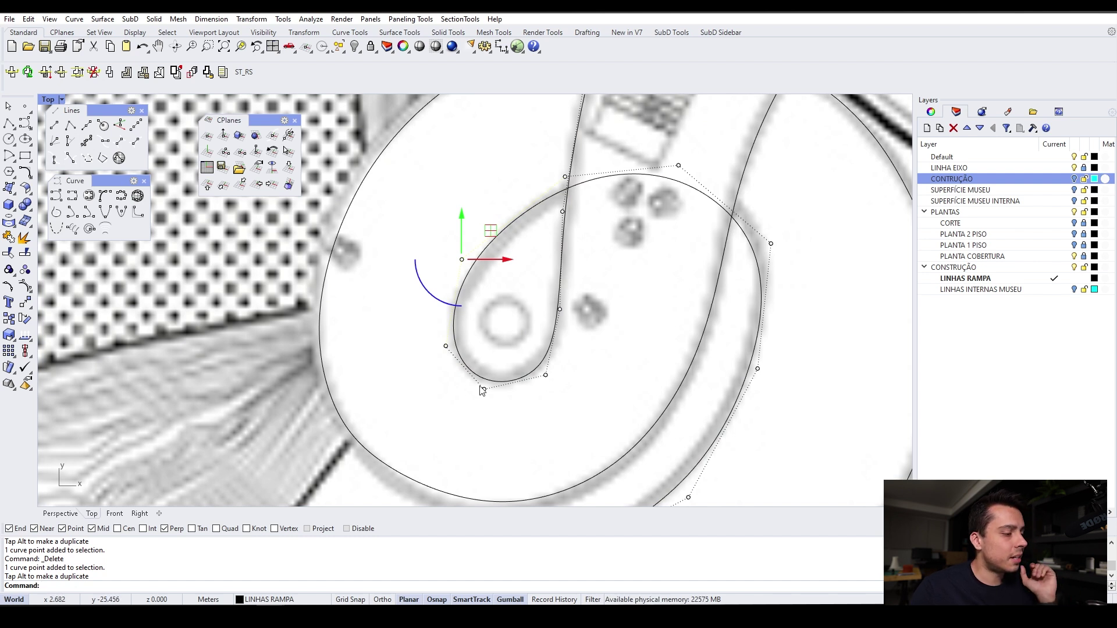
left_click(445, 346)
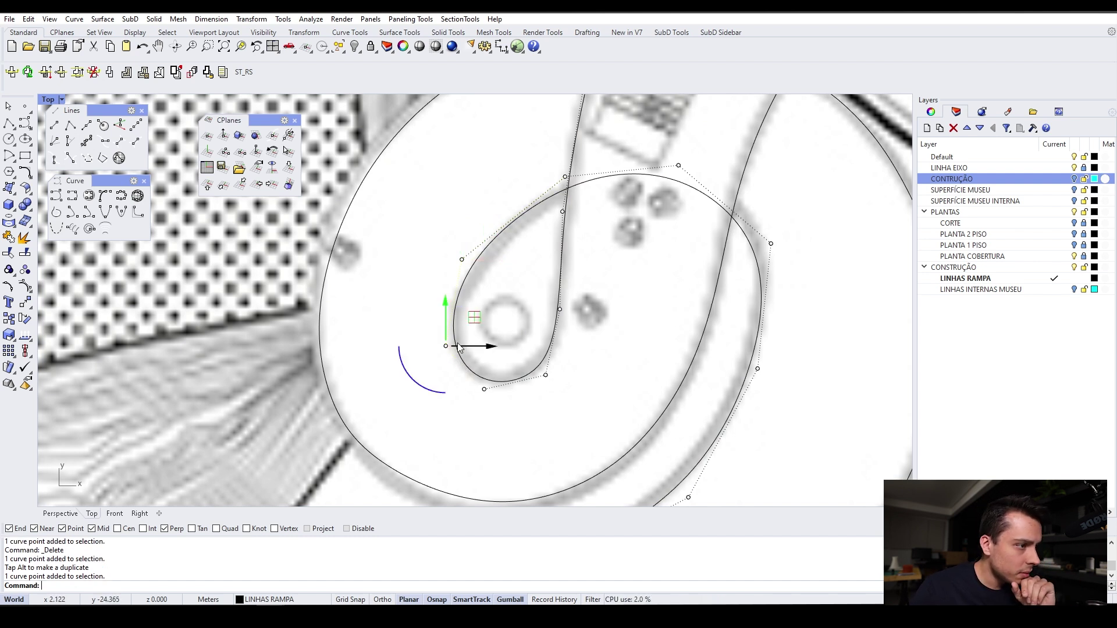
Nudge two control points on the teardrop curve's stairs side to follow the plan line
left_click(559, 309)
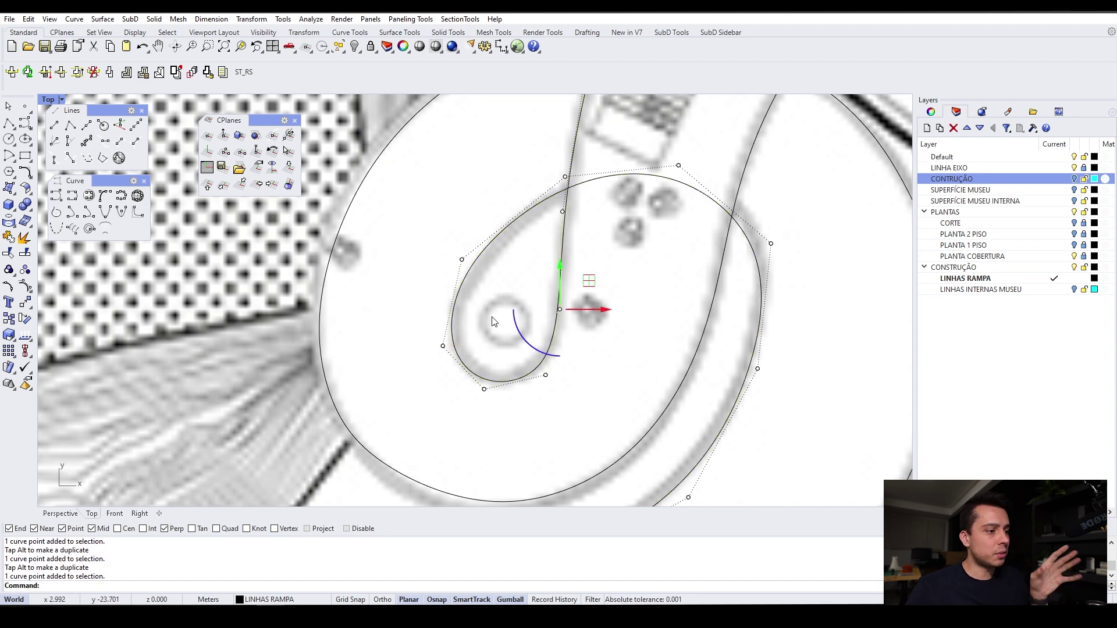
right_click_drag(561, 189, 529, 313)
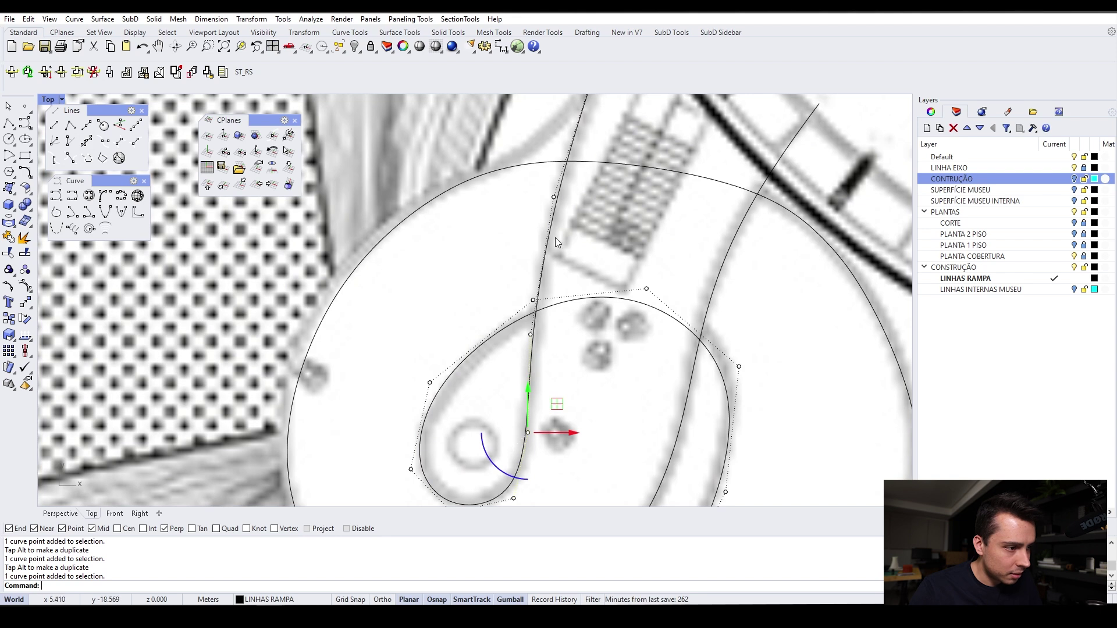
scroll(513, 342, "down", 2)
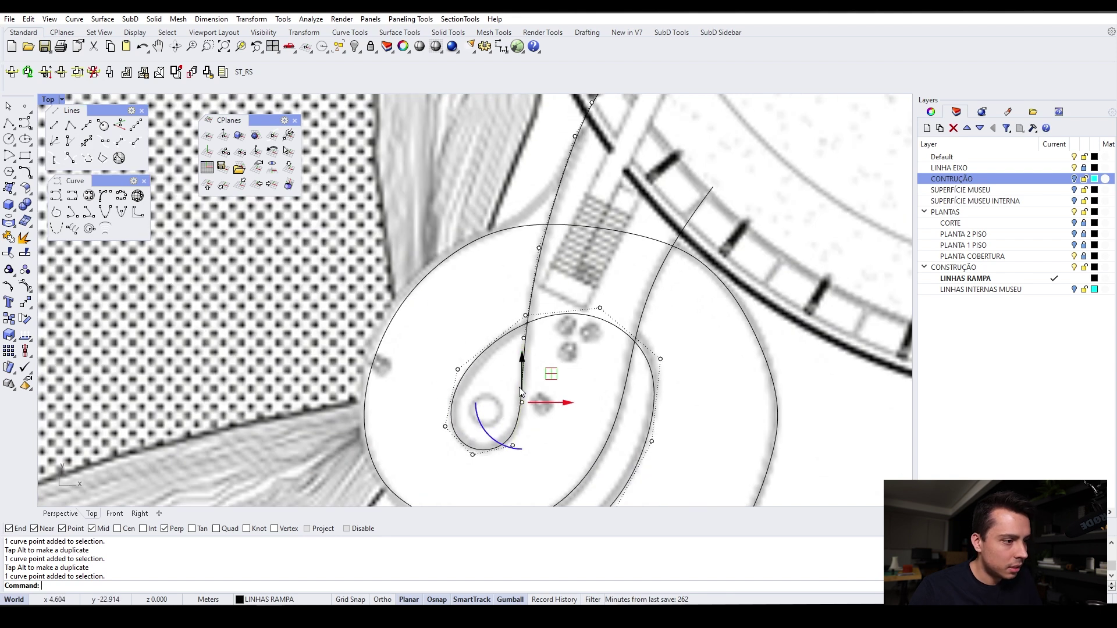
scroll(512, 346, "down", 4)
scroll(529, 286, "up", 6)
left_click(529, 277)
left_click_drag(556, 246, 554, 240)
Delete one surplus control point near the teardrop curve's upper end at the museum wall
right_click_drag(574, 148, 546, 242)
left_click(567, 192)
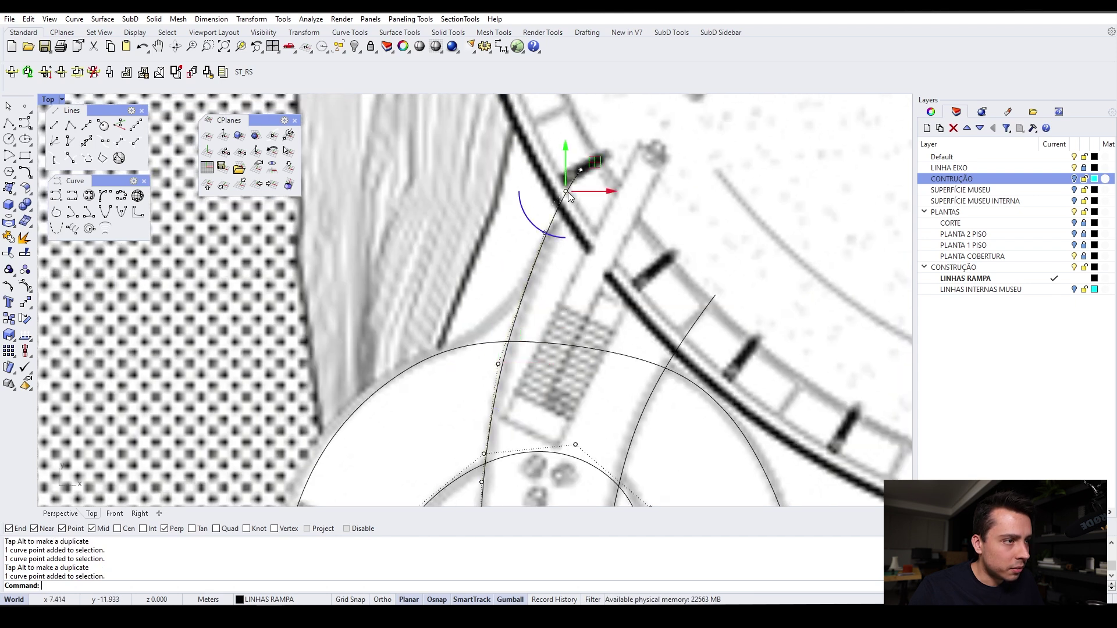
key("Delete")
left_click(545, 233)
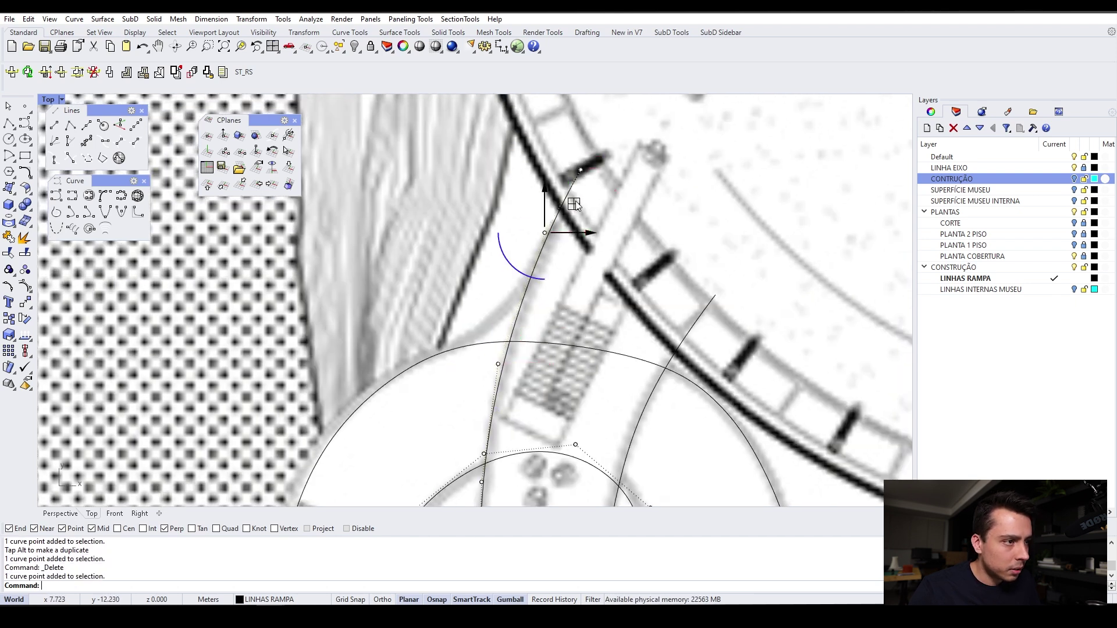
scroll(575, 198, "down", 10)
key("Escape")
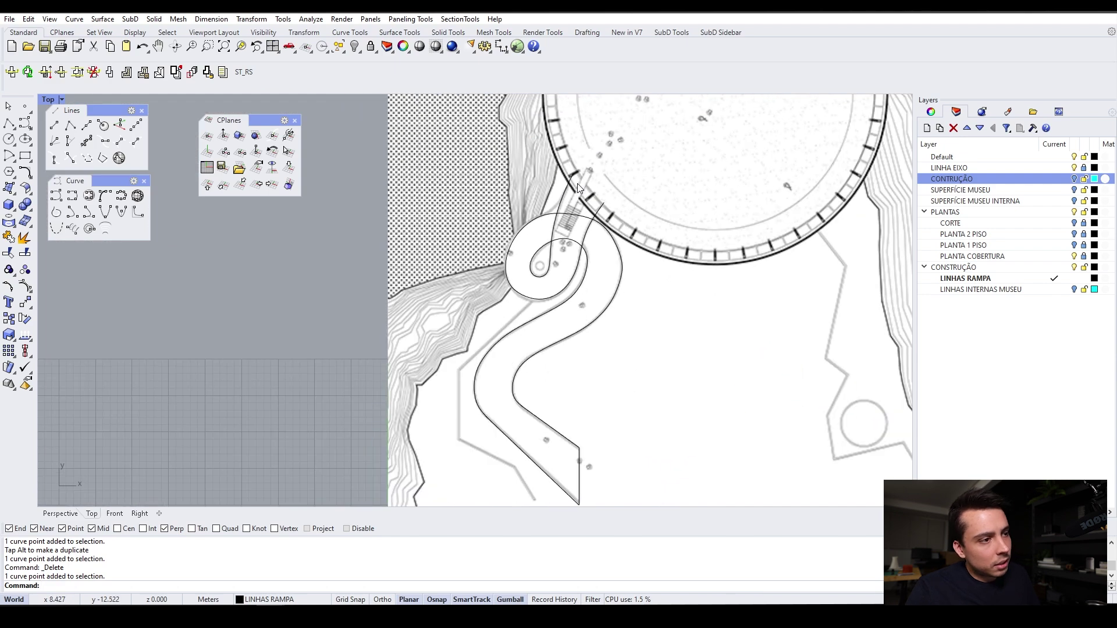
Adjust two control points on the teardrop curve where it turns from the spiral into the diagonal stretch
scroll(602, 375, "up", 3)
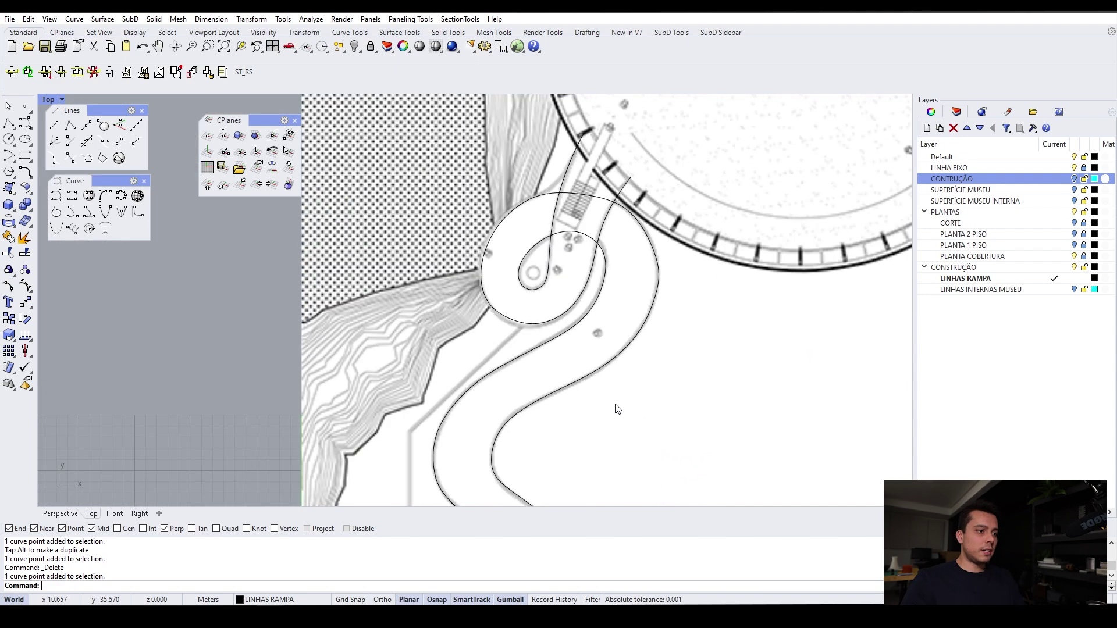
scroll(606, 300, "up", 3)
left_click(603, 283)
left_click(608, 277)
left_click_drag(634, 251, 634, 251)
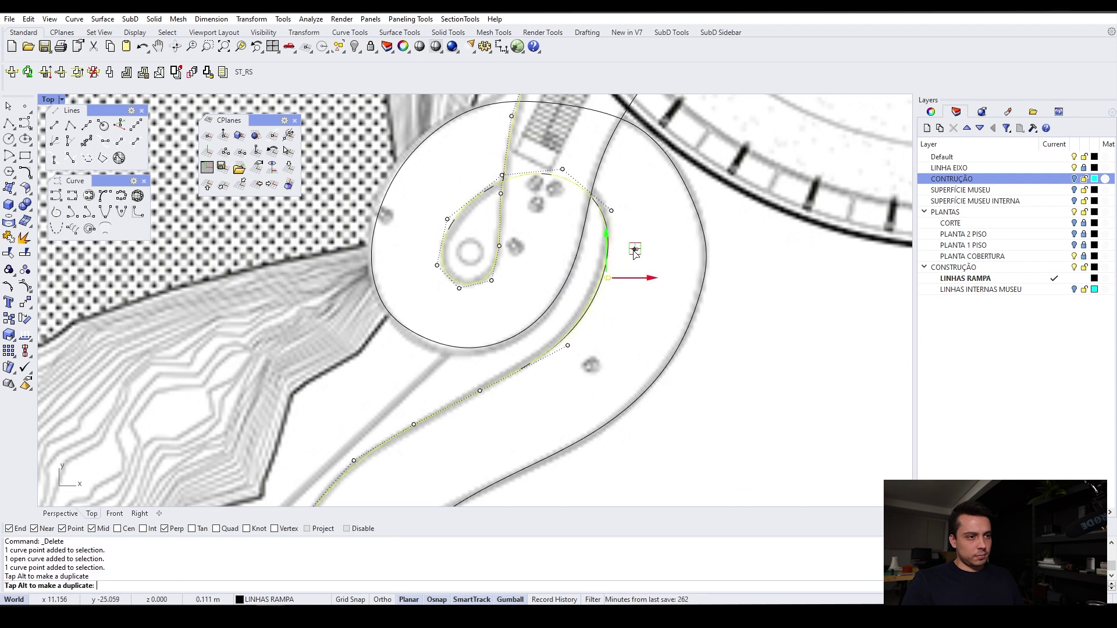
left_click(568, 345)
left_click_drag(597, 316, 587, 316)
Shift two control points slightly inward along the teardrop curve's wide side near the spiral
scroll(595, 292, "up", 4)
left_click(609, 272)
left_click_drag(612, 275, 606, 275)
left_click(620, 168)
left_click_drag(648, 140, 643, 140)
Delete one control point on the opposite ramp edge's lower bend and move the adjacent point upward
right_click_drag(637, 410, 635, 319)
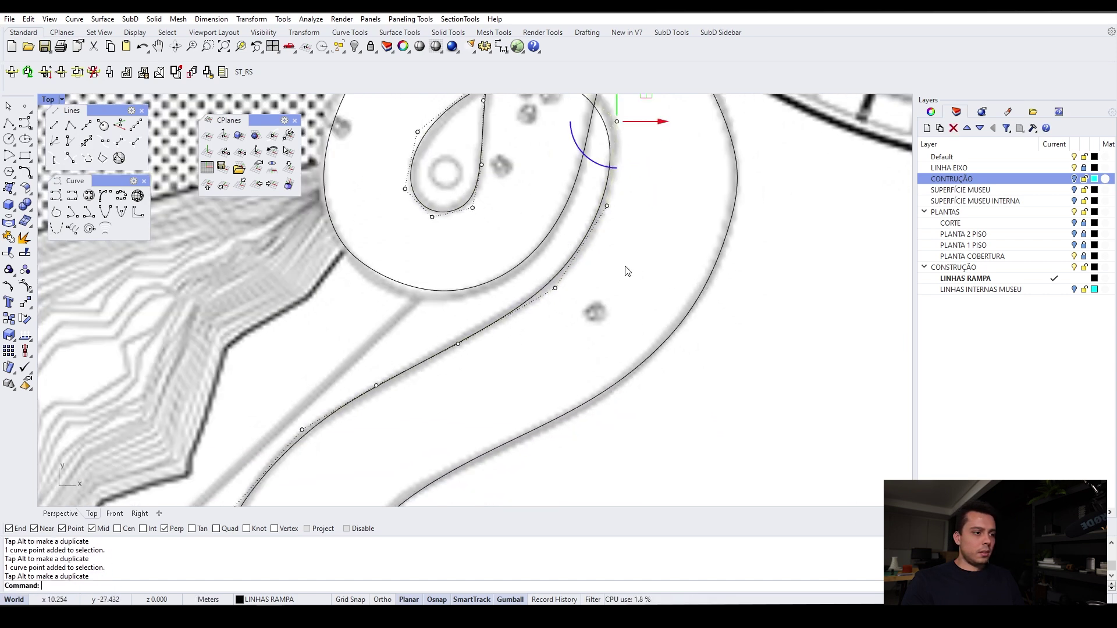
scroll(703, 283, "down", 3)
scroll(547, 375, "up", 4)
left_click(530, 392)
key("Escape")
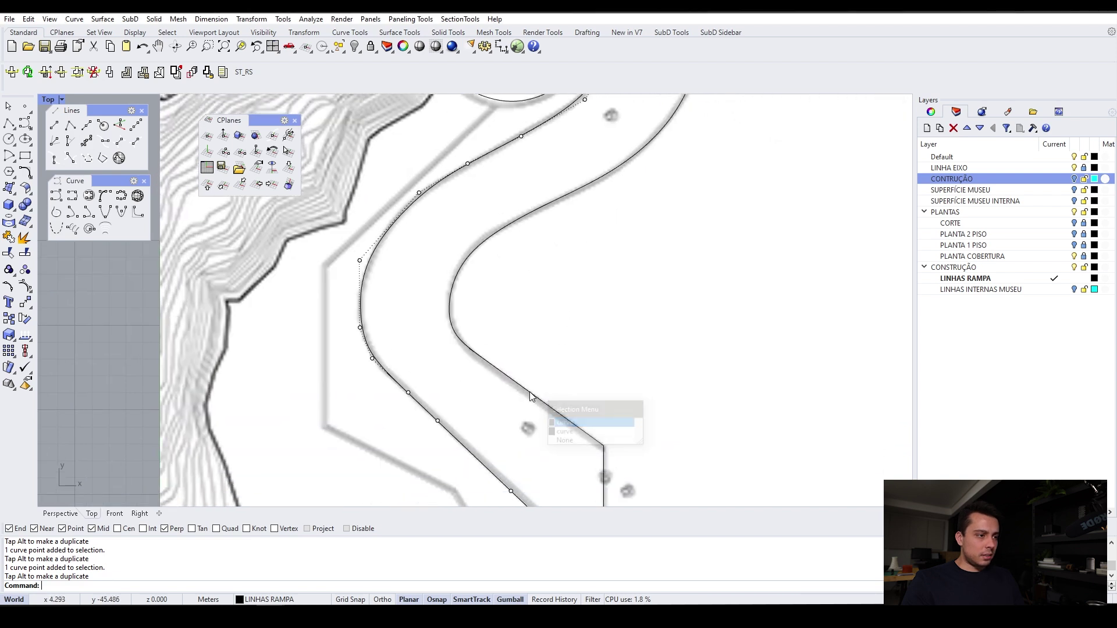
left_click(463, 344)
left_click(493, 368)
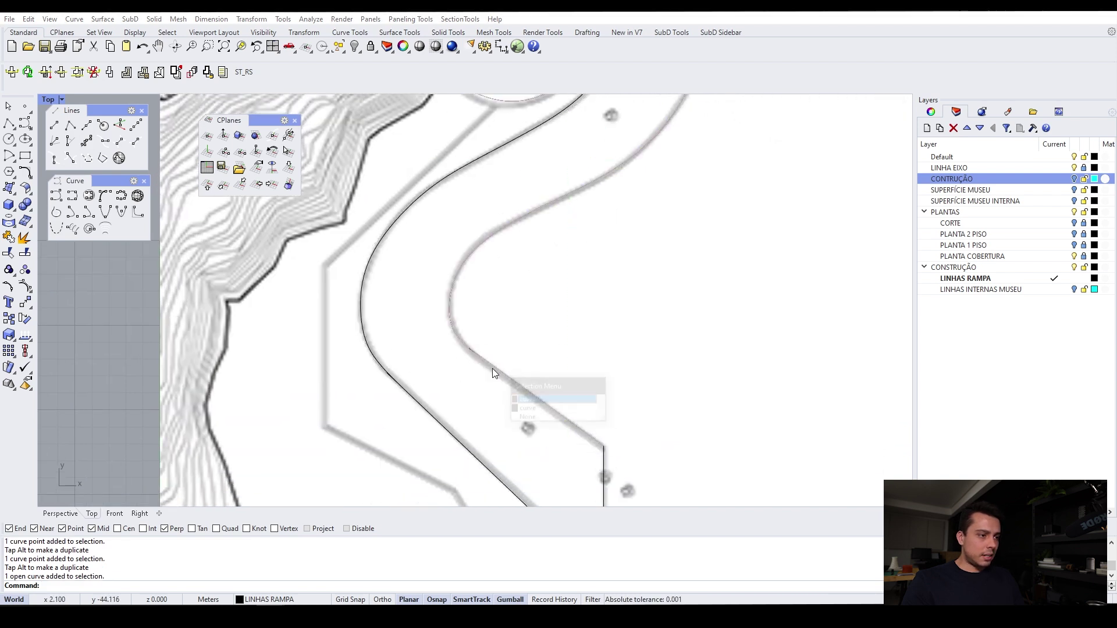
left_click(526, 409)
scroll(459, 296, "up", 3)
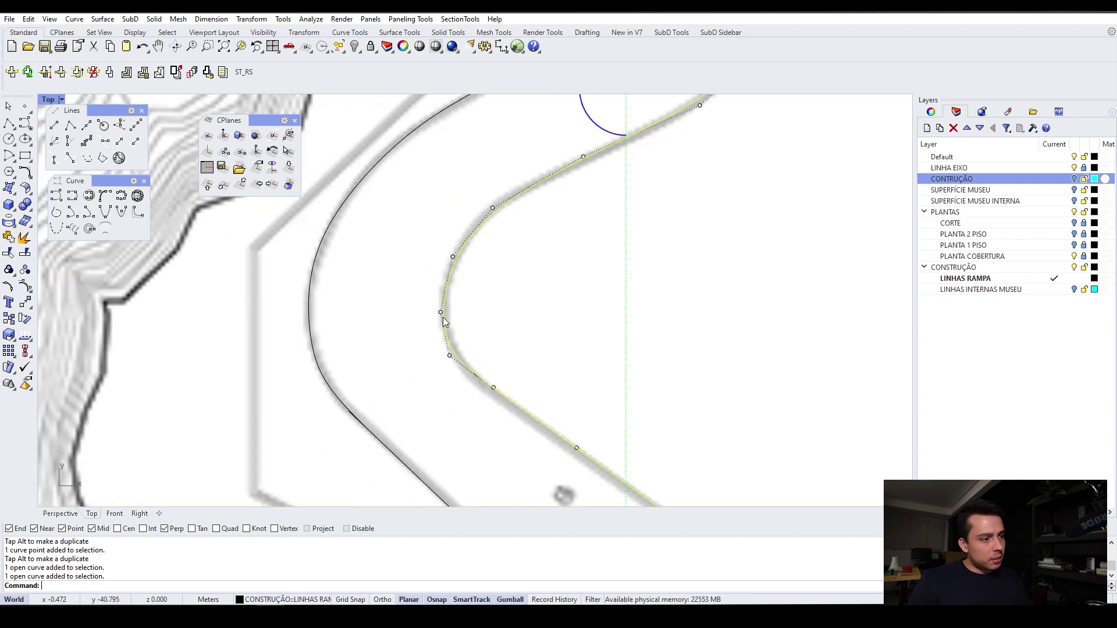
left_click(453, 256)
key("Delete")
left_click(440, 312)
left_click_drag(469, 284, 459, 258)
Move the control point at the upper end of the opposite edge's bend outward to match the plan line
left_click(493, 208)
left_click_drag(521, 179, 507, 178)
right_click_drag(609, 146, 497, 256)
scroll(497, 261, "down", 3)
key("Escape")
scroll(510, 314, "down", 3)
scroll(511, 307, "up", 3)
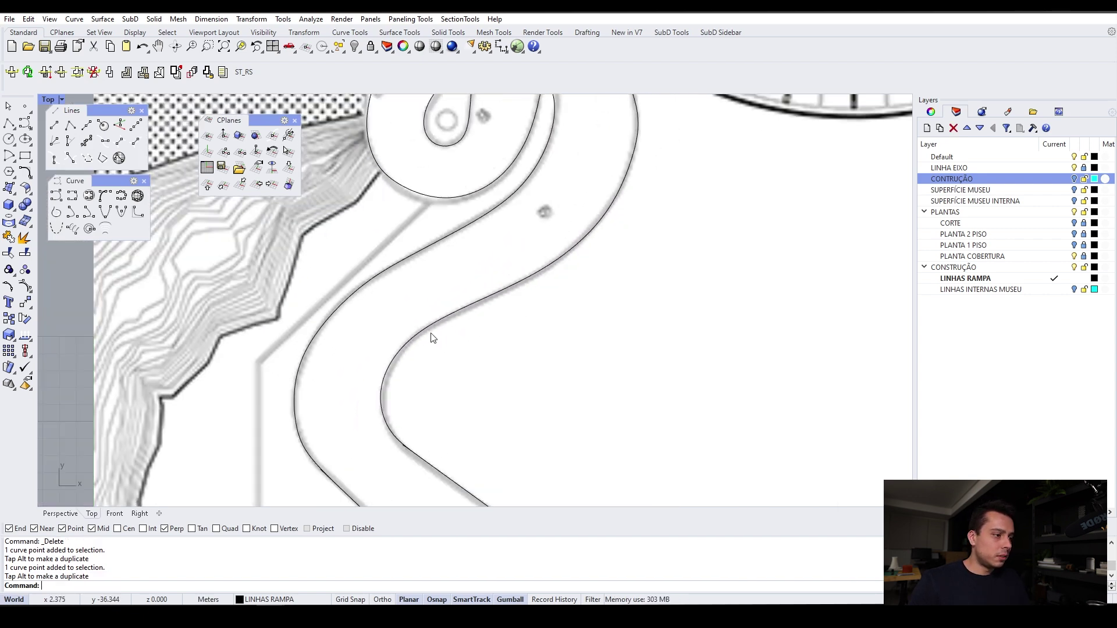
Nudge the control point in the middle of the opposite edge's diagonal stretch onto the plan line
left_click(438, 326)
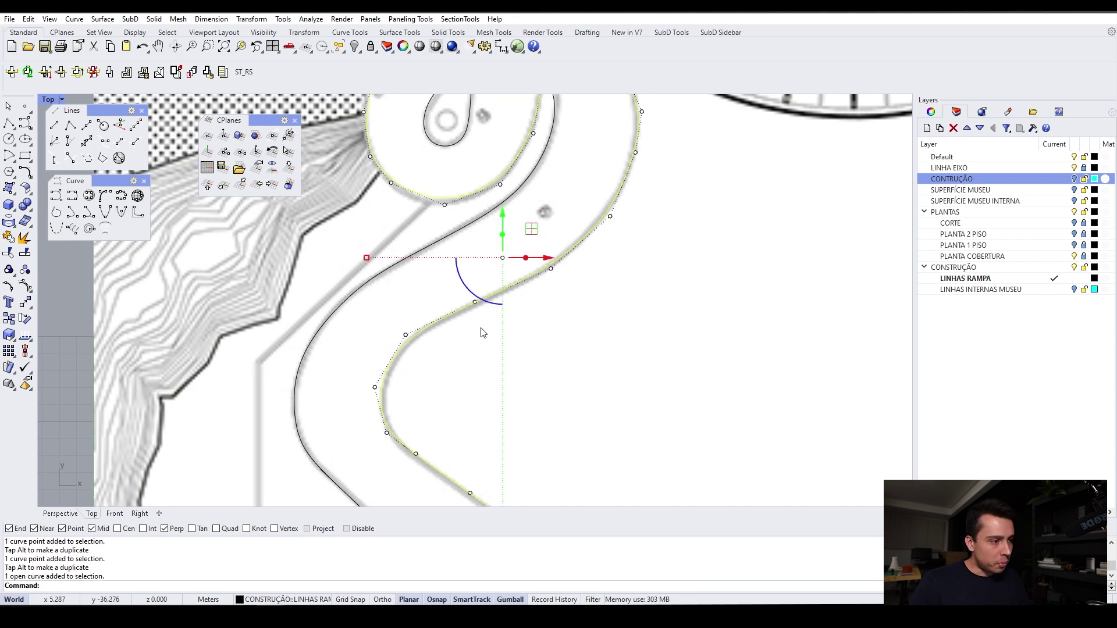
scroll(435, 457, "up", 2)
right_click_drag(407, 457, 395, 354)
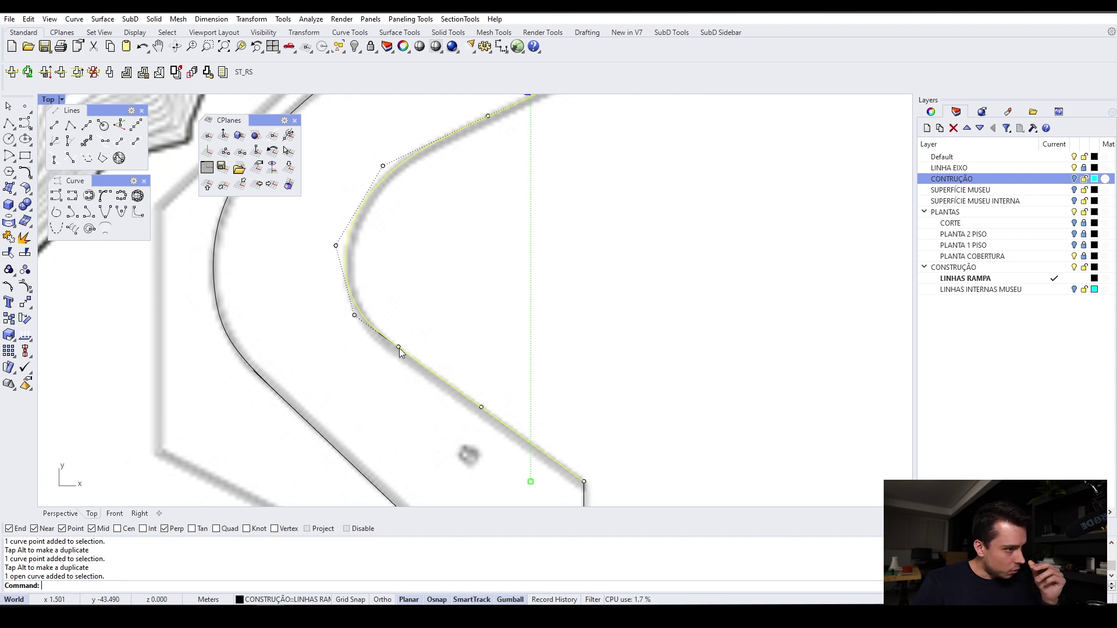
right_click_drag(381, 334, 381, 367)
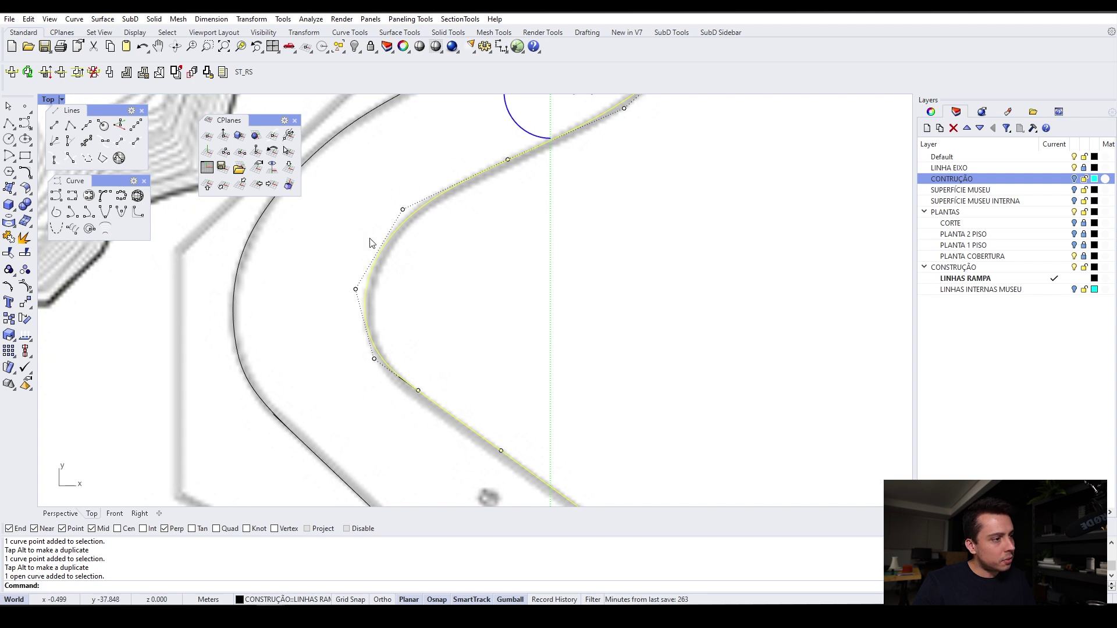
right_click_drag(427, 158, 405, 314)
left_click(435, 303)
left_click_drag(464, 277, 466, 276)
key("Escape")
key("Escape")
right_click_drag(486, 289, 438, 330)
left_click(312, 387)
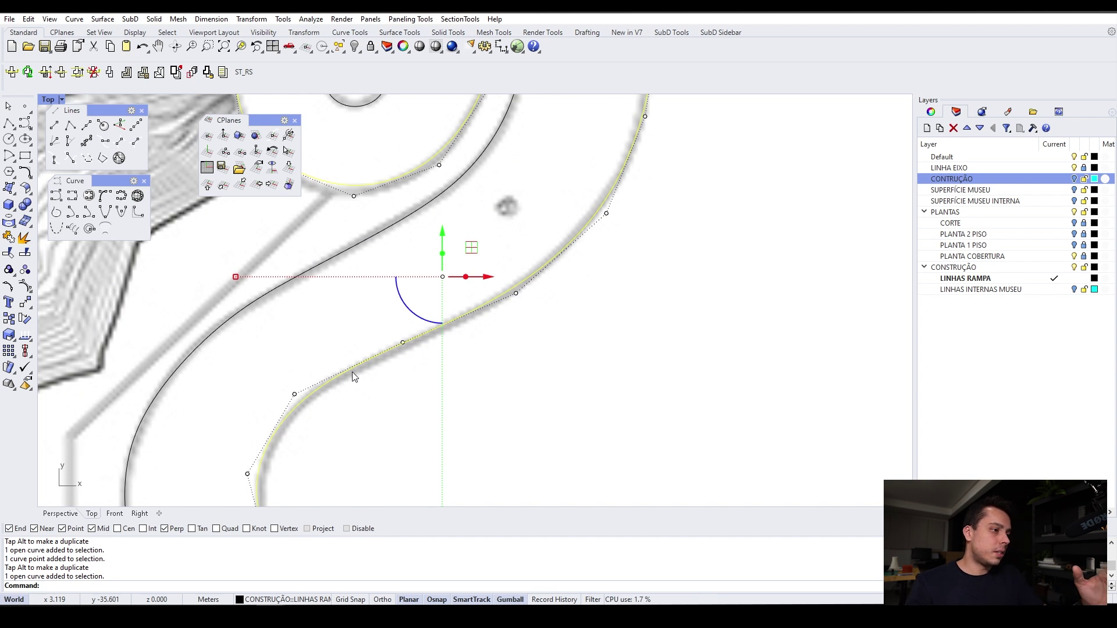
left_click(402, 343)
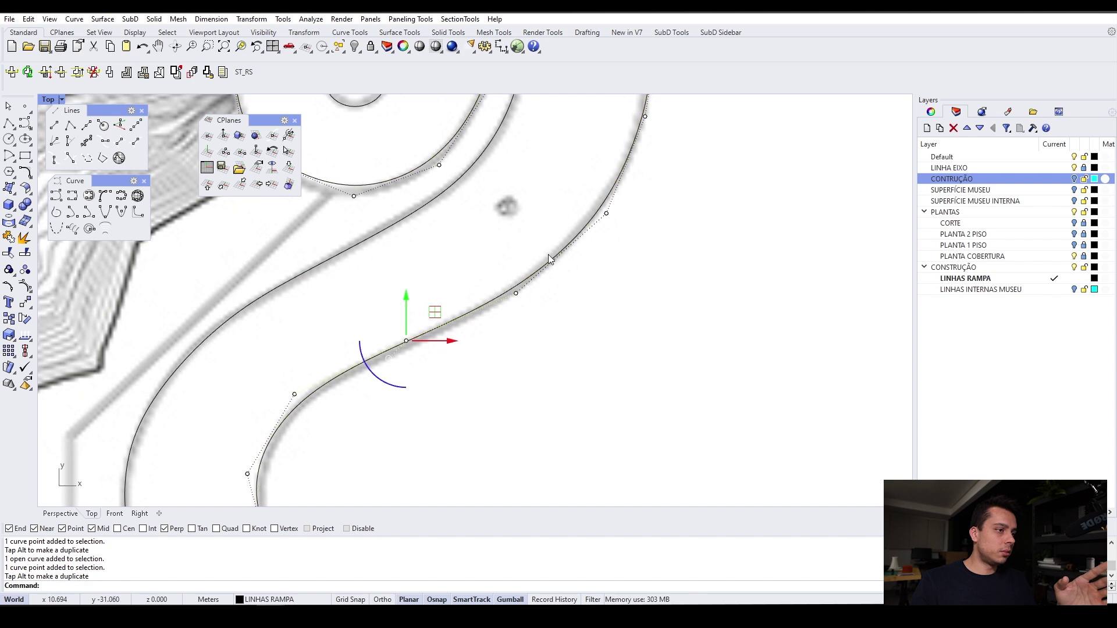
Delete one control point on the large spiral's side facing away from the teardrop and move its neighbour outward and up
right_click_drag(517, 254, 485, 391)
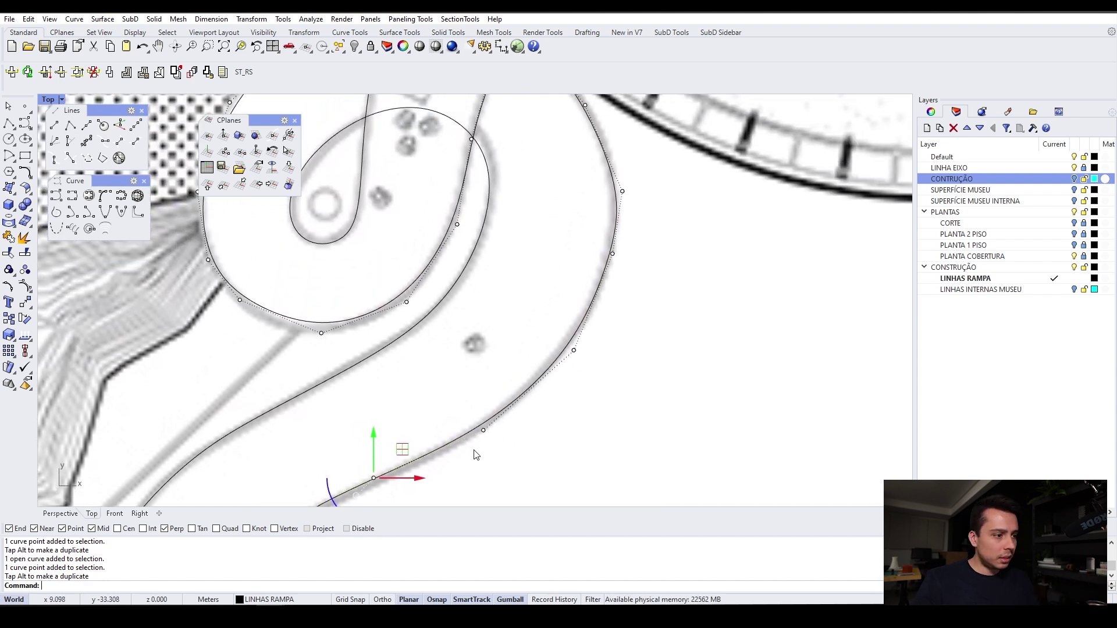
left_click(519, 399)
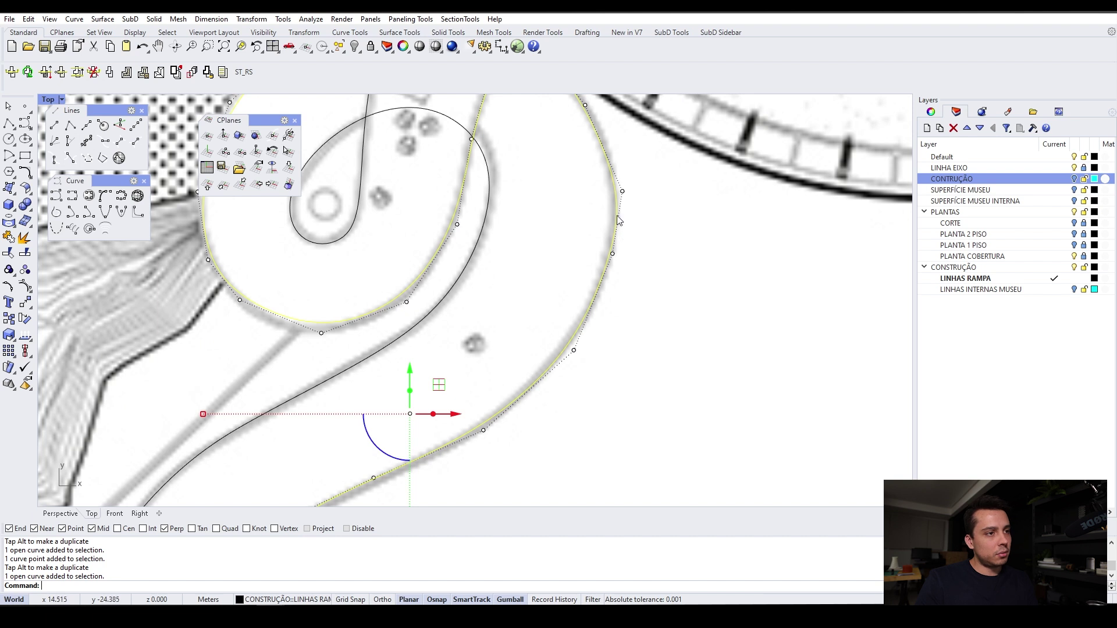
left_click(626, 193)
key("Delete")
left_click_drag(613, 256, 661, 193)
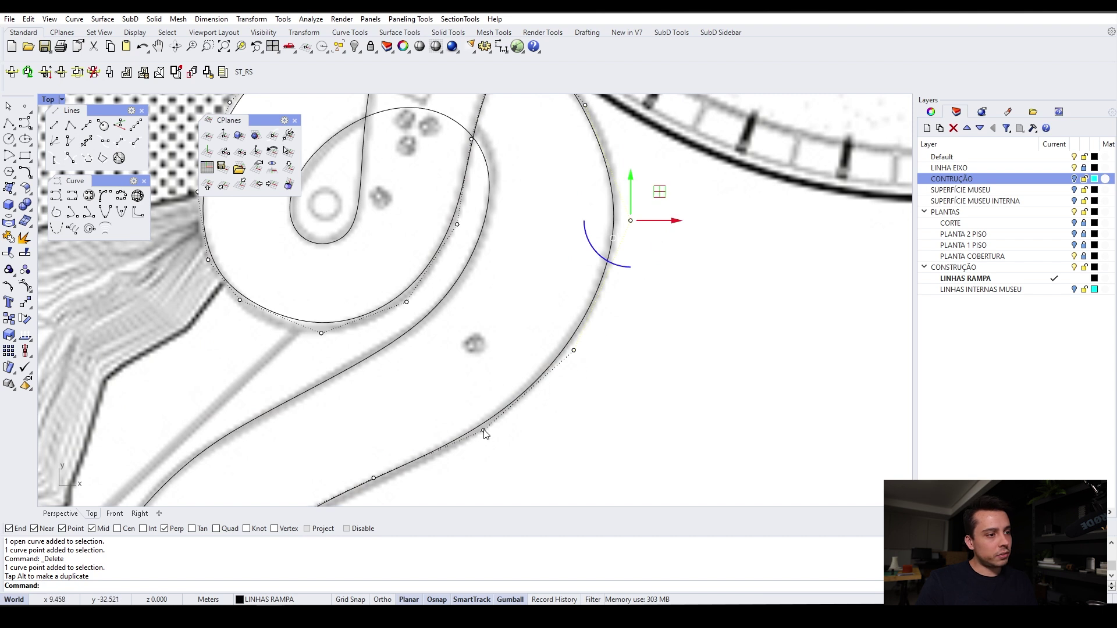
left_click(484, 431)
left_click(574, 352)
left_click(631, 222)
Delete the large spiral's control point next to the museum's round wall and move its two neighbours to fit the plan
right_click_drag(593, 147, 605, 300)
left_click(596, 259)
left_click_drag(626, 228, 595, 189)
right_click_drag(566, 220, 584, 253)
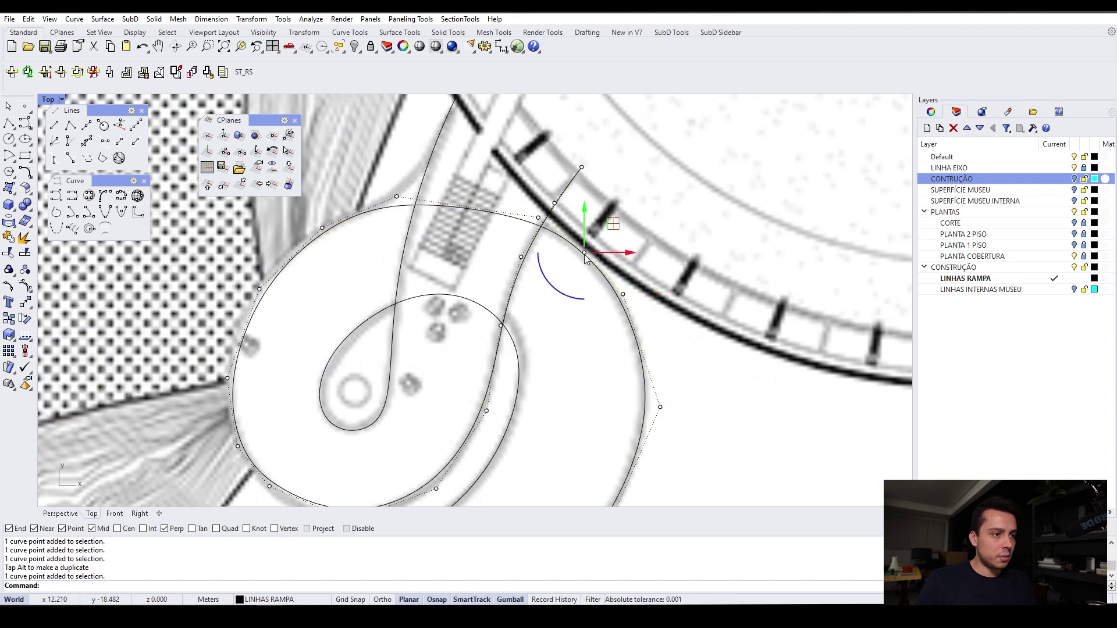
key("Delete")
left_click(538, 217)
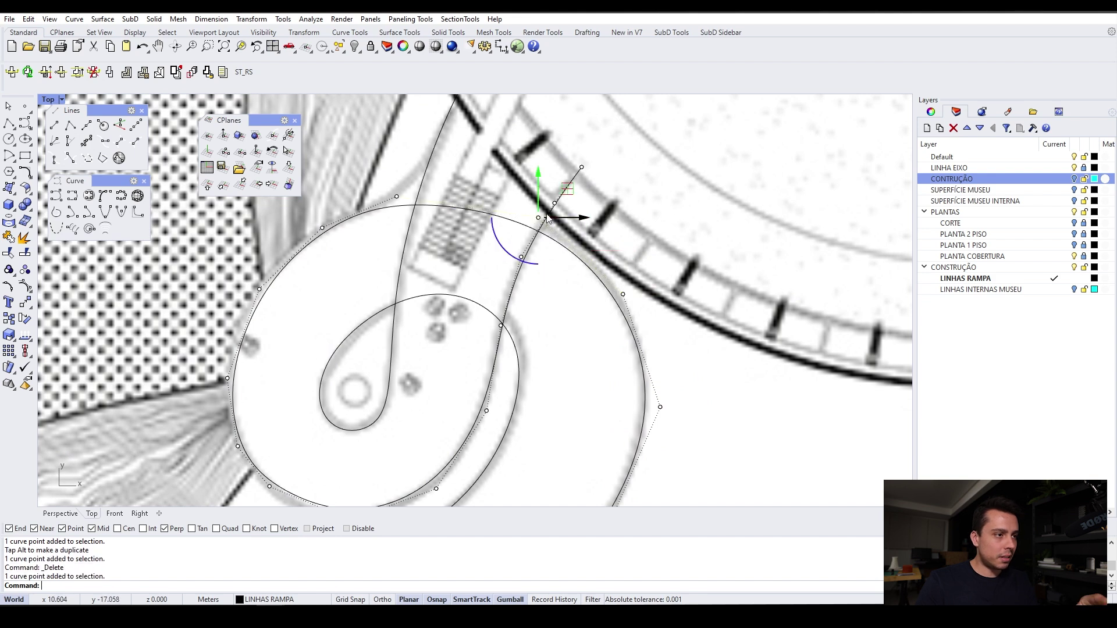
left_click_drag(572, 191, 564, 180)
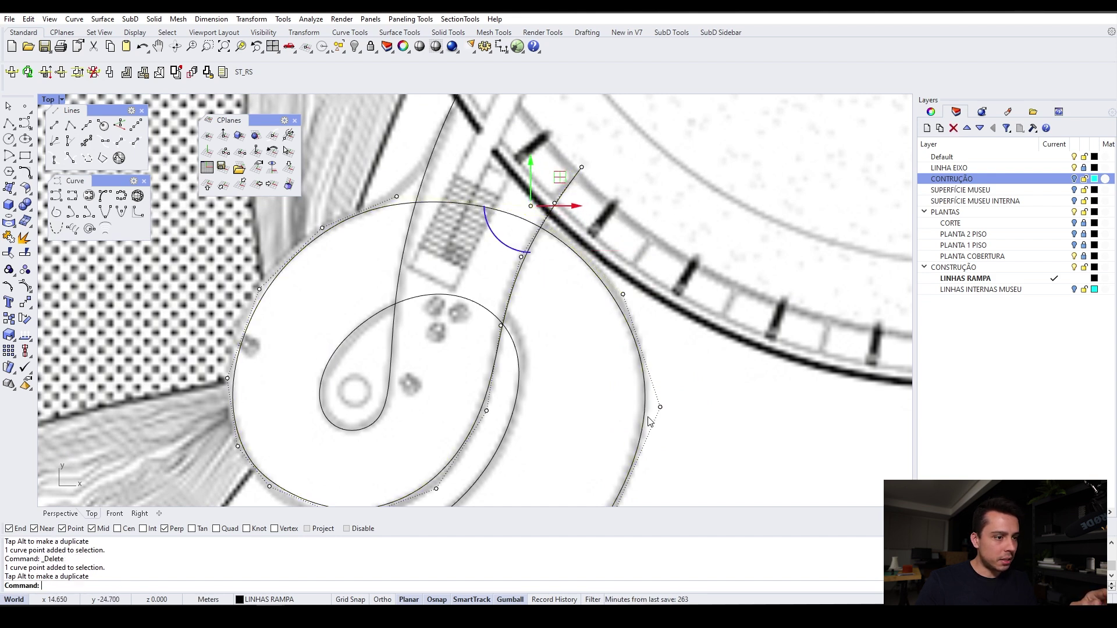
Move the two control points on the large spiral's upper-left side slightly outward to follow the plan line
left_click(394, 198)
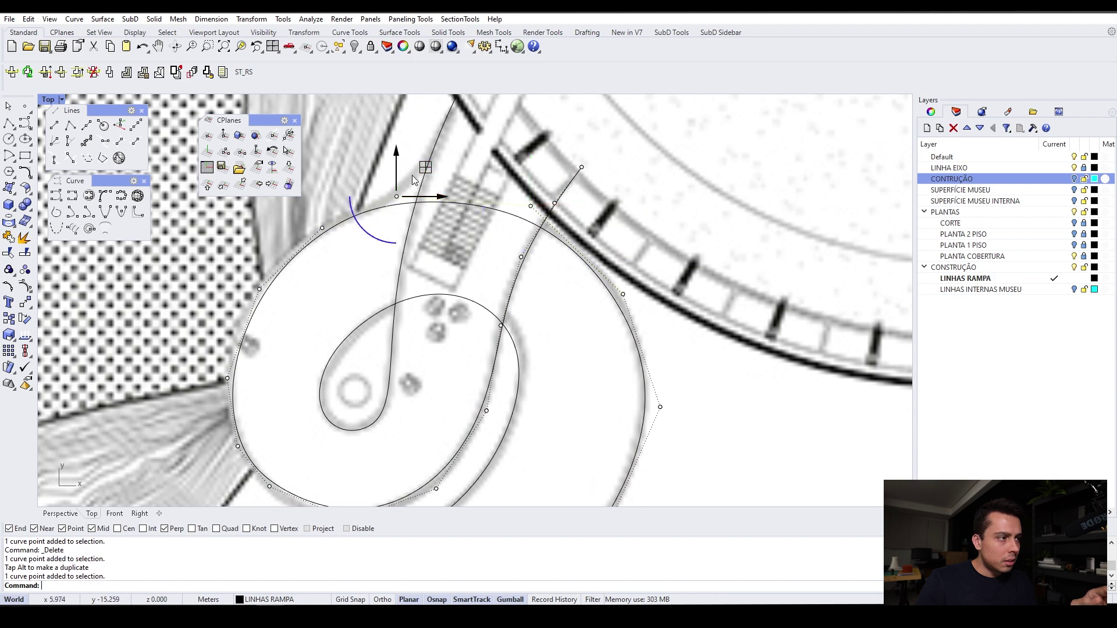
left_click(323, 229)
left_click_drag(352, 200, 345, 200)
left_click(260, 290)
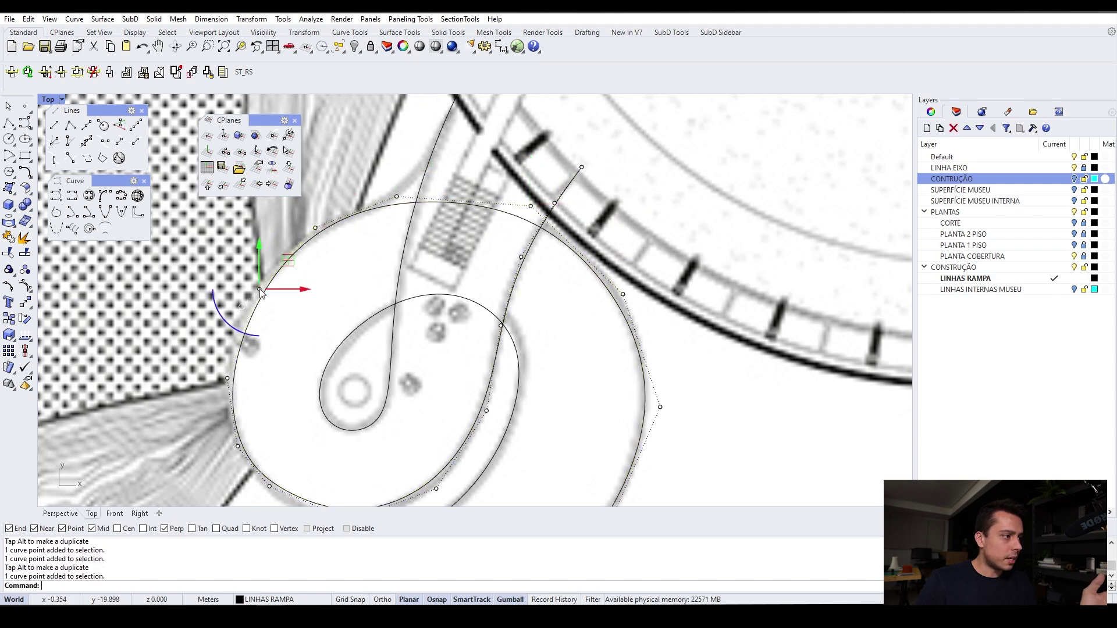
left_click_drag(288, 260, 281, 266)
Delete one control point on the large spiral's lower-left side and move its two neighbours outward to fit the plan
right_click_drag(302, 417, 320, 352)
left_click(295, 344)
key("Delete")
left_click(326, 385)
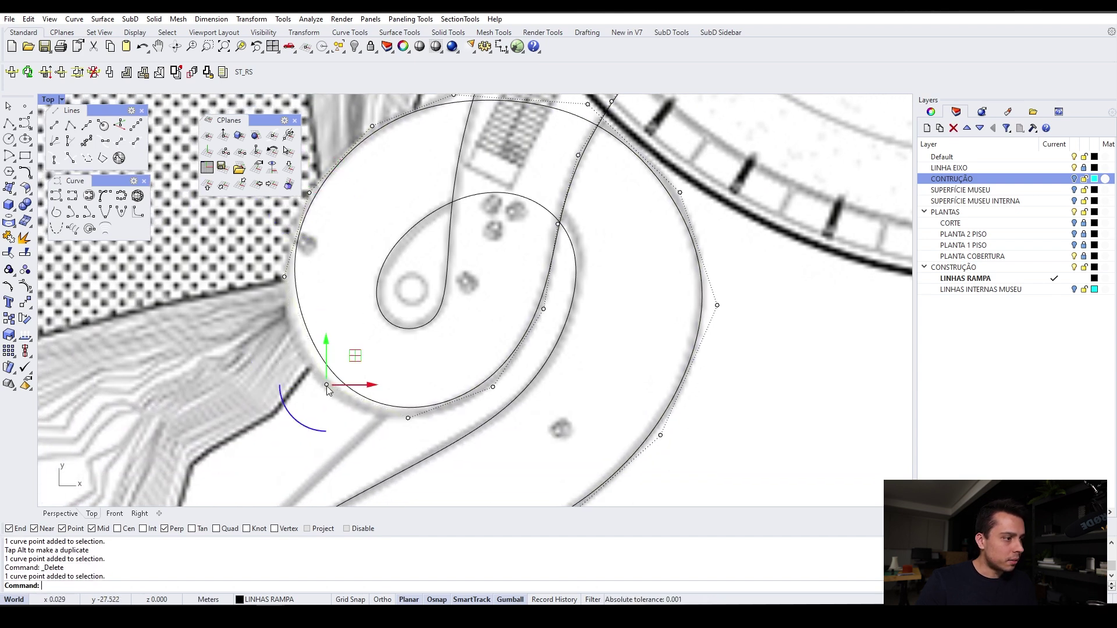
left_click_drag(326, 384, 302, 385)
left_click(284, 277)
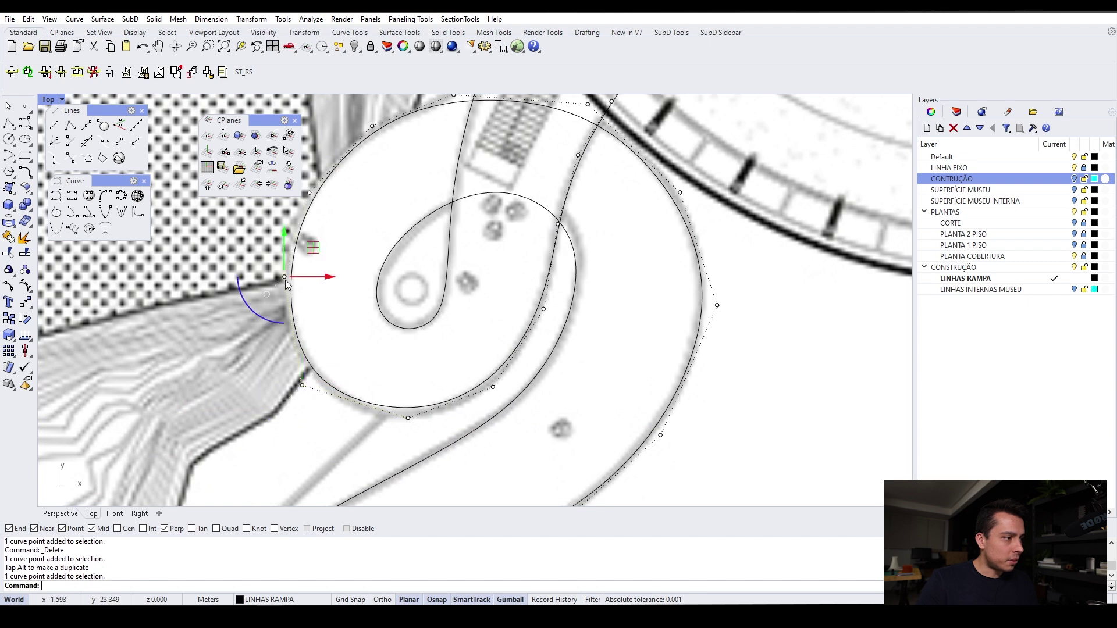
left_click_drag(308, 243, 301, 243)
left_click_drag(302, 386, 305, 383)
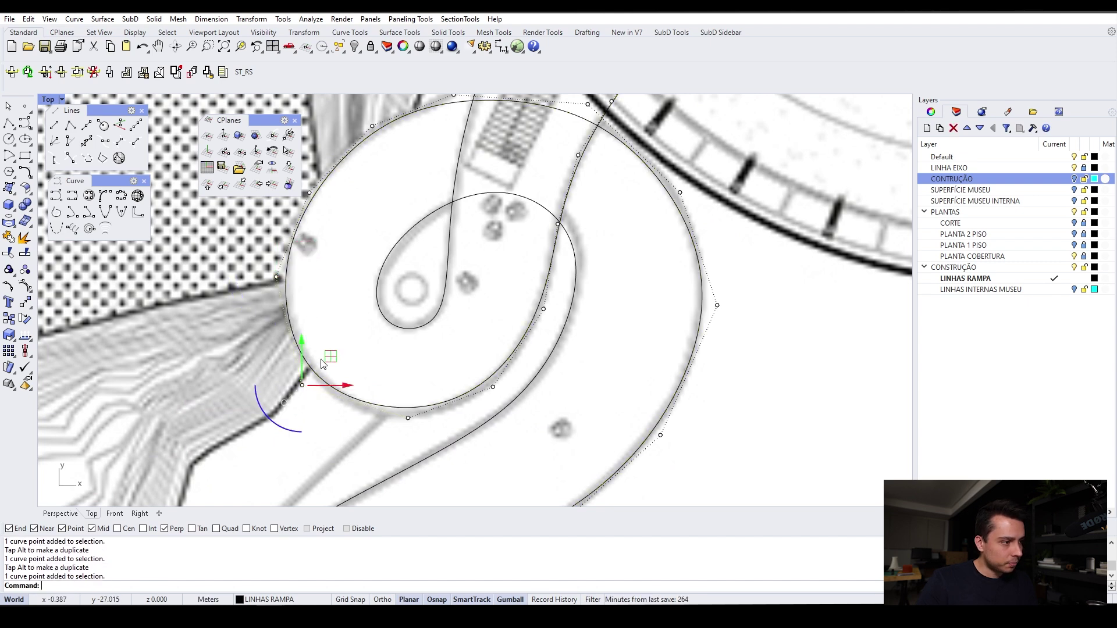
Nudge the control points along the spiral's bottom and lower-right side onto the plan line, and finish point editing
left_click(408, 419)
left_click_drag(408, 419, 407, 425)
left_click_drag(493, 388, 499, 388)
left_click(543, 310)
right_click_drag(562, 294, 537, 346)
left_click_drag(547, 333, 548, 330)
right_click_drag(571, 250, 540, 323)
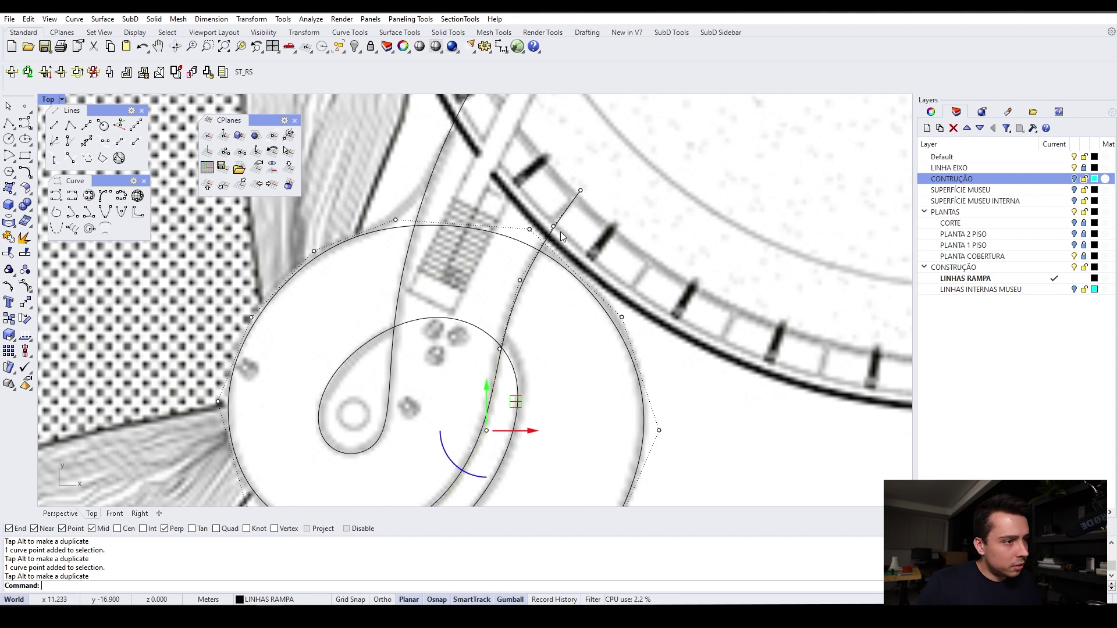
scroll(560, 247, "down", 4)
key("Escape")
key("Escape")
Examine the whole traced ramp outline in plan and in the perspective view
scroll(397, 264, "down", 2)
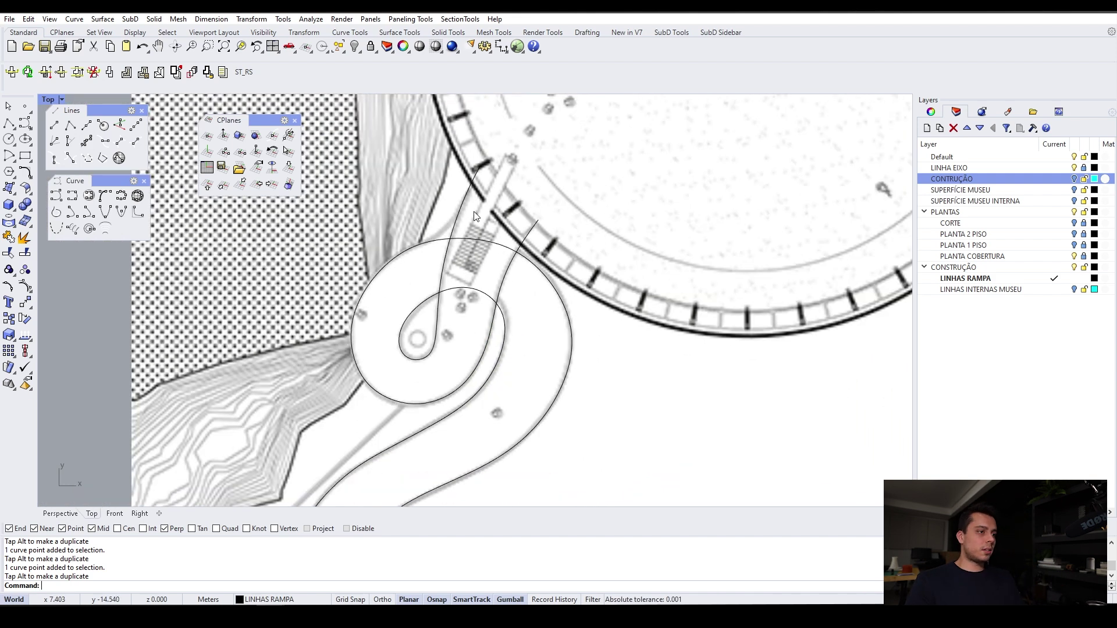
scroll(488, 216, "down", 3)
scroll(466, 232, "up", 1)
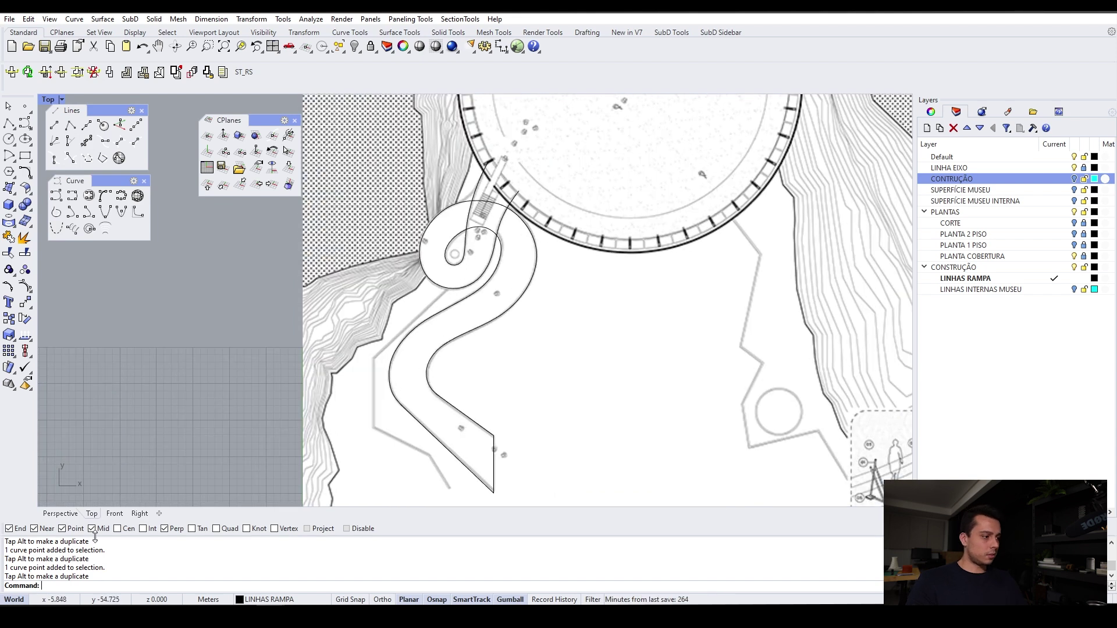
left_click(70, 515)
right_click_drag(468, 305, 564, 257)
scroll(611, 243, "up", 2)
scroll(610, 229, "up", 5)
right_click_drag(611, 229, 611, 227)
key("Up")
key("Up")
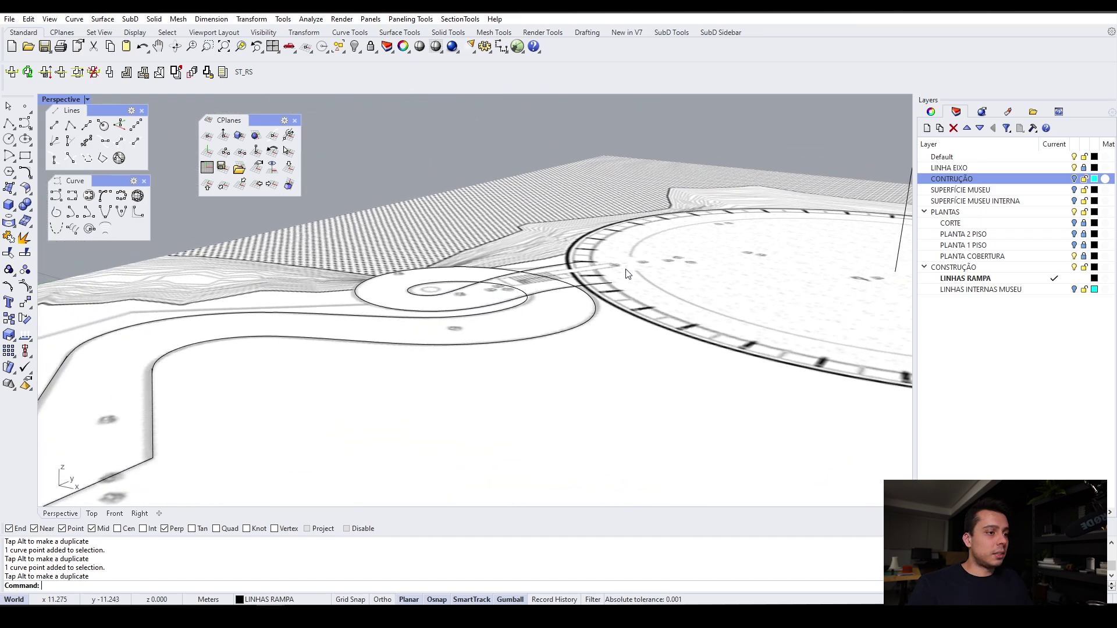
Select the ramp edge curve with the teardrop loop and examine its run from the ground end to the museum
left_click(606, 288)
left_click(560, 259)
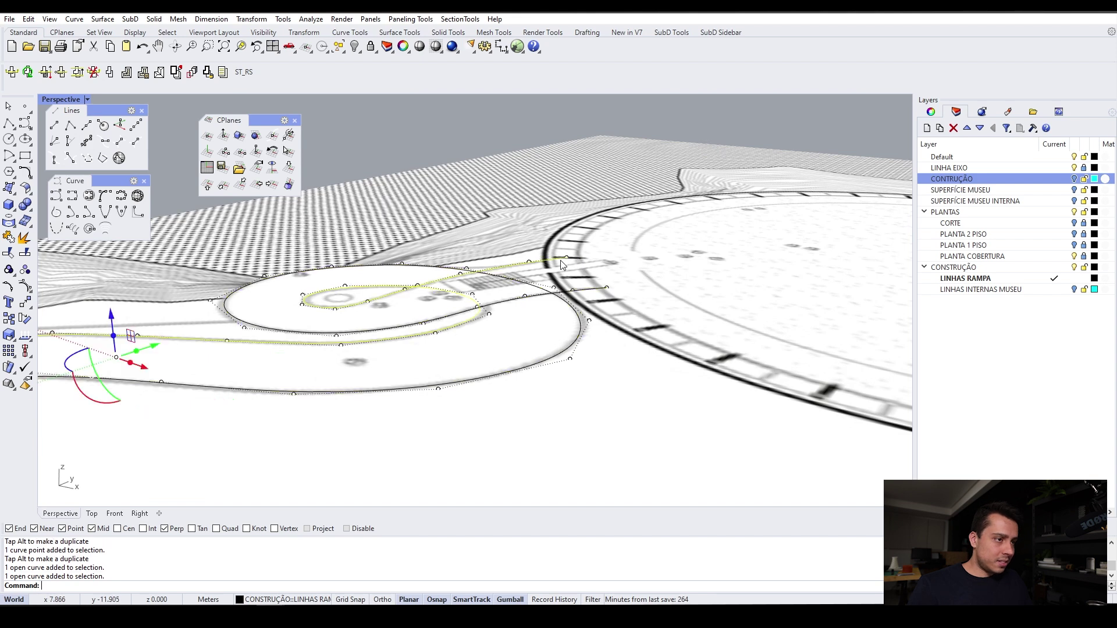
scroll(578, 257, "down", 4)
scroll(627, 172, "down", 6)
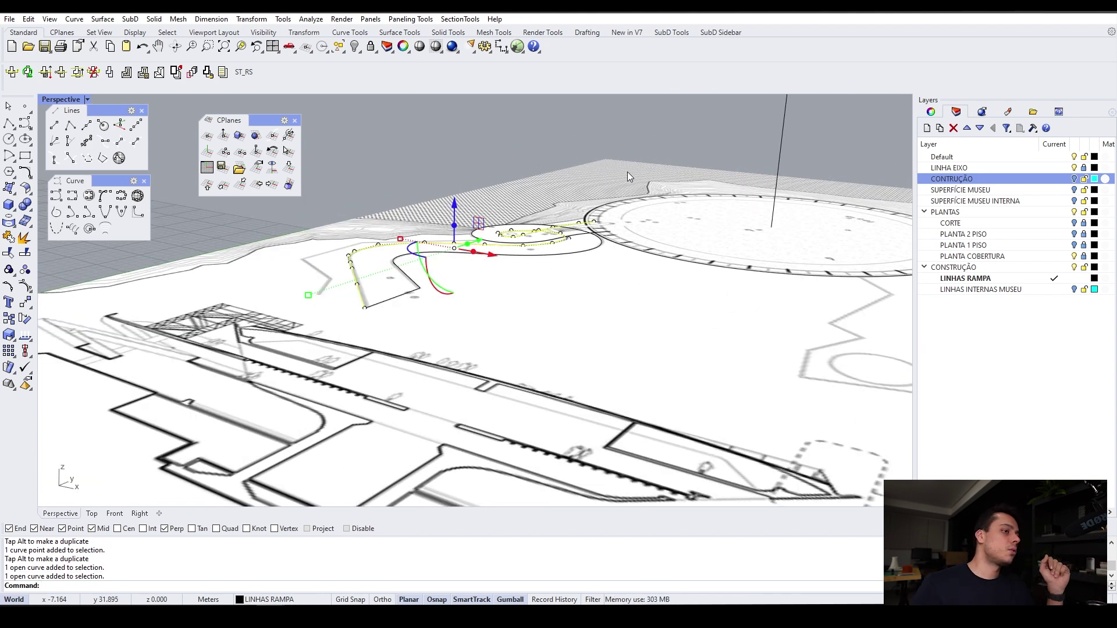
scroll(557, 240, "up", 2)
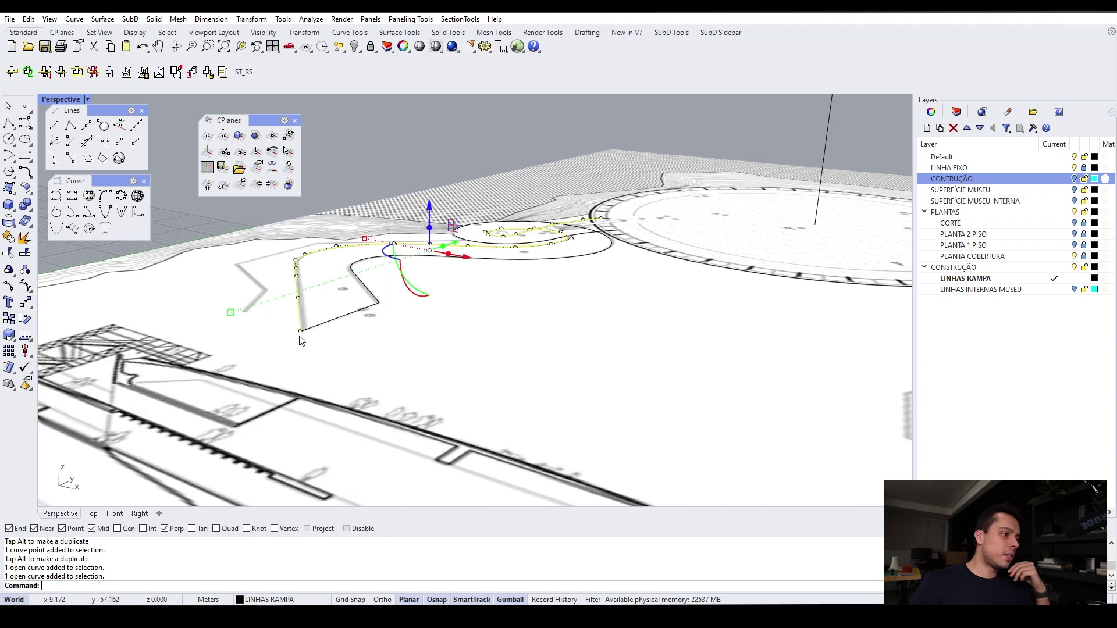
scroll(634, 226, "up", 5)
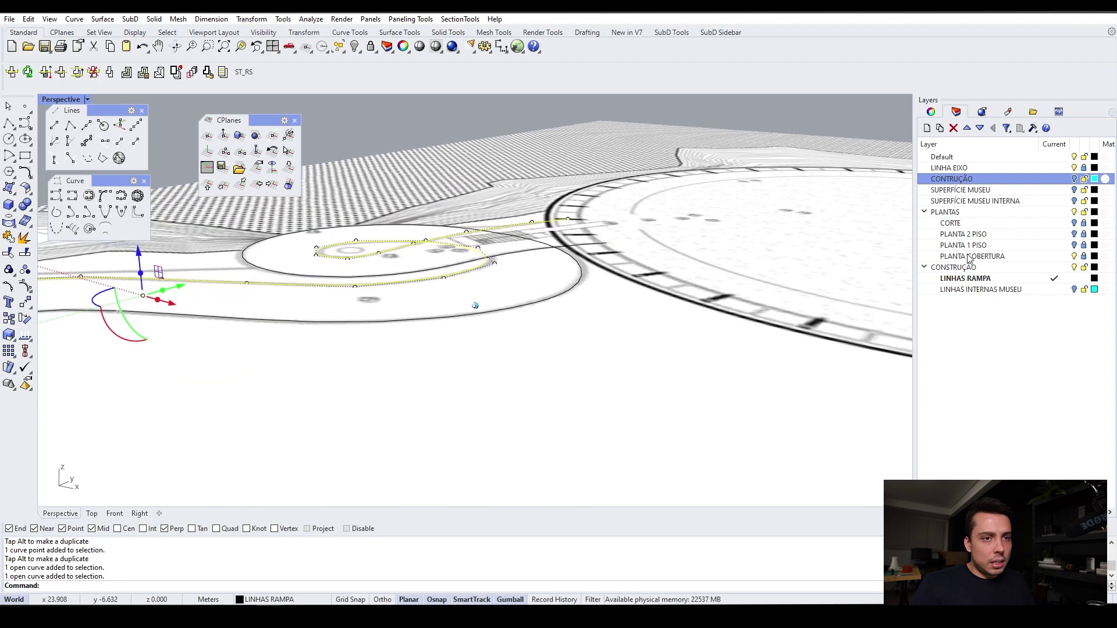
Show the SUPERFÍCIE MUSEU and SUPERFÍCIE MUSEU INTERNA layers and view the ramp's end beneath the museum's floor
left_click(1073, 191)
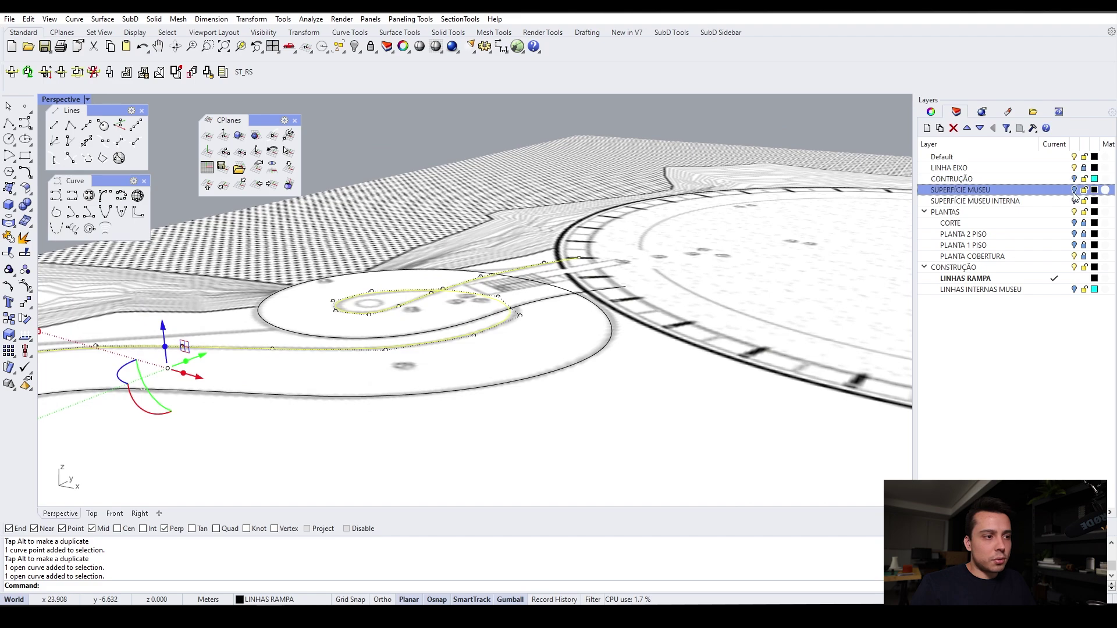
right_click_drag(692, 209, 542, 197)
scroll(541, 198, "up", 4)
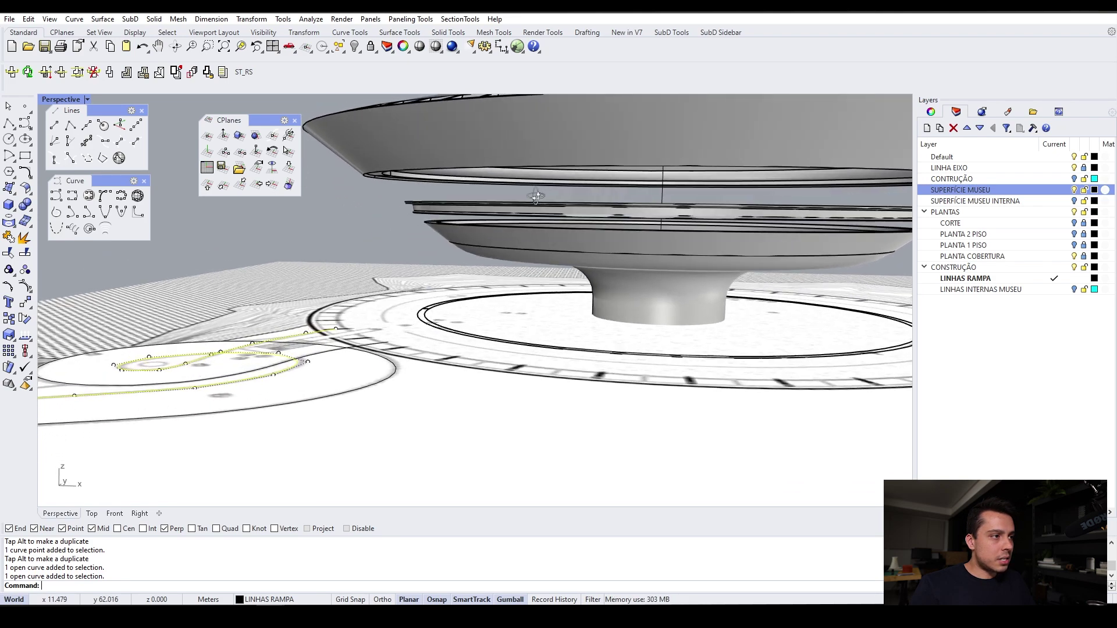
left_click(1074, 179)
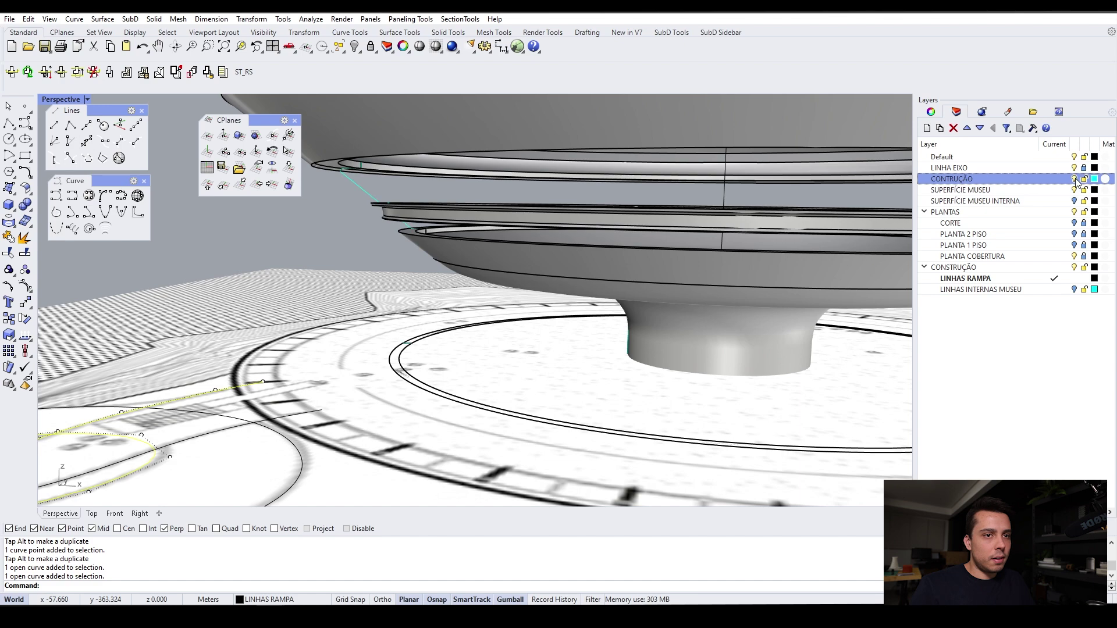
left_click(1074, 201)
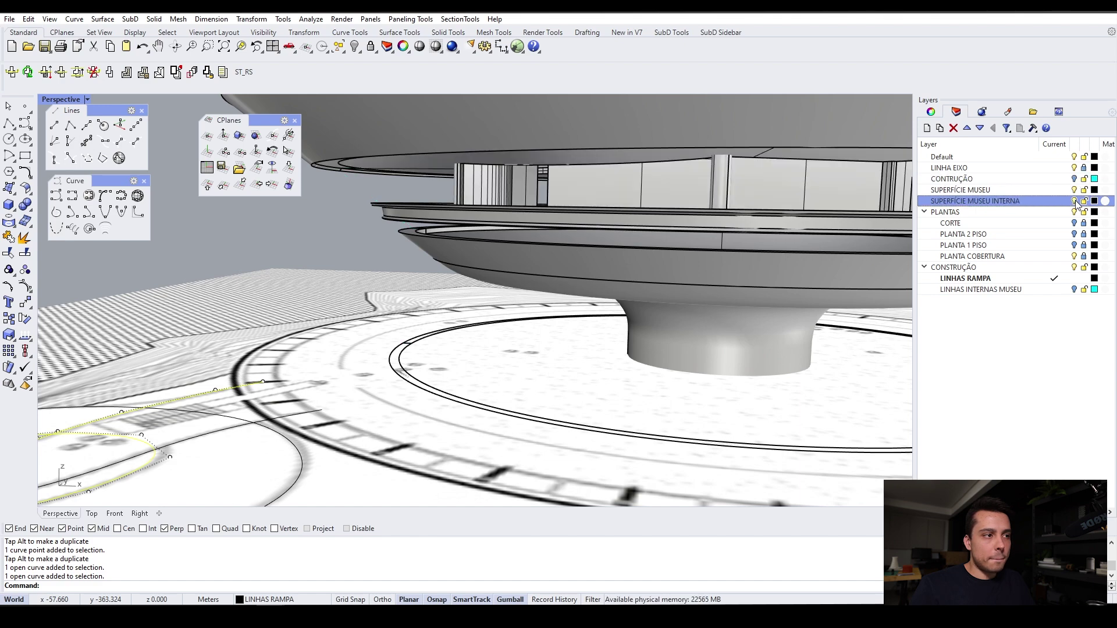
left_click(1074, 202)
mouse_move(783, 261)
right_mouse_down()
mouse_move(661, 281)
mouse_move(778, 260)
right_mouse_up()
scroll(455, 257, "up", 5)
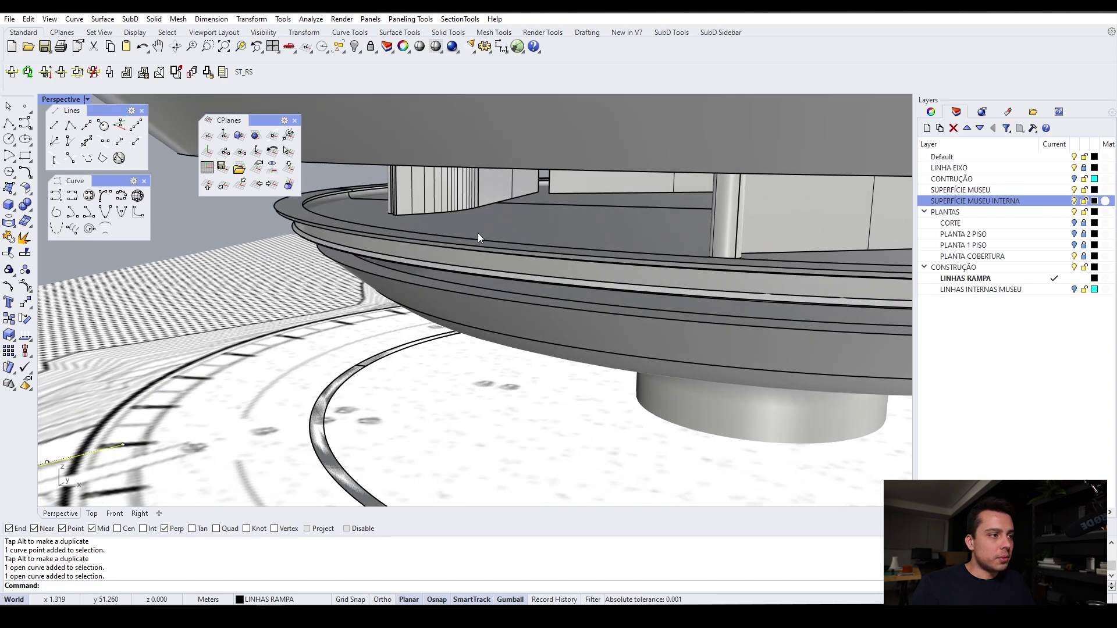
scroll(655, 217, "down", 3)
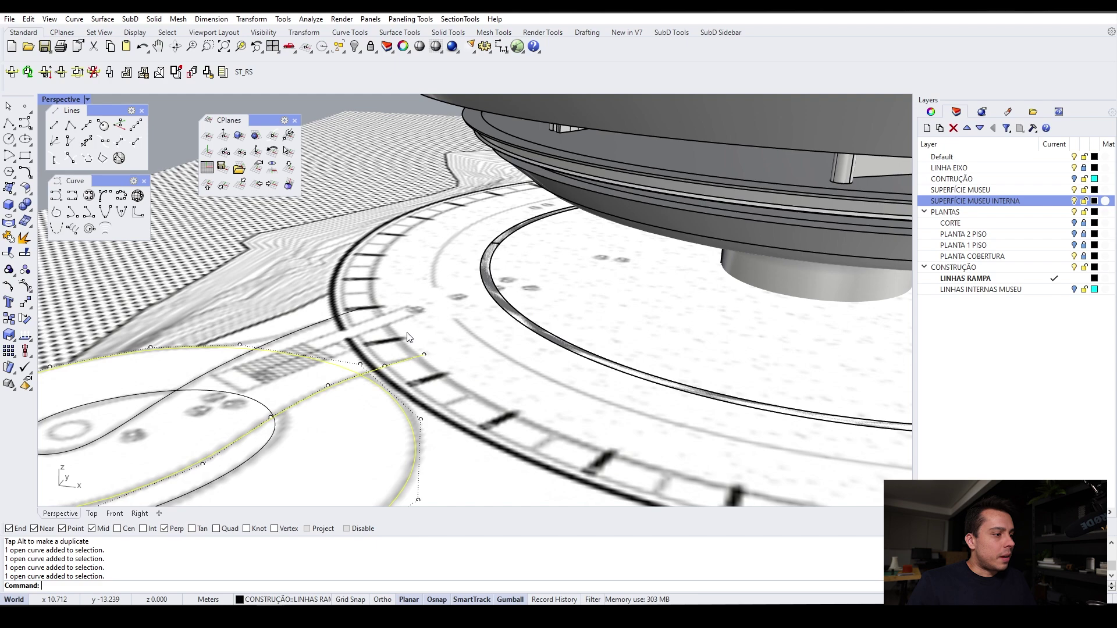
right_click_drag(345, 370, 420, 361, "shift")
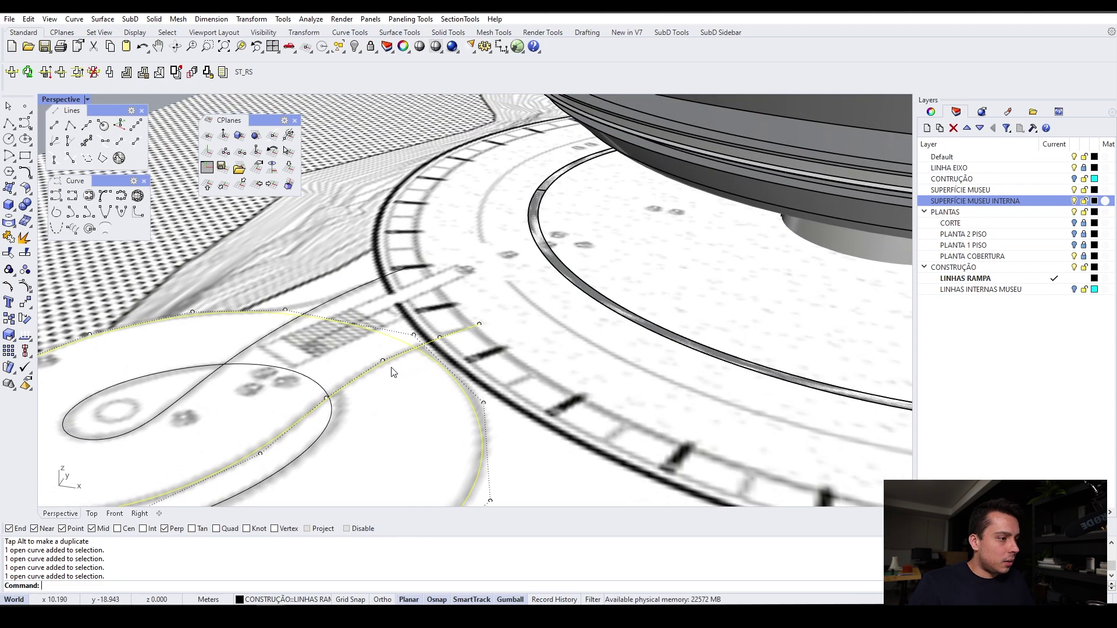
left_click(383, 361)
left_click(439, 337, "shift")
left_click(479, 324, "shift")
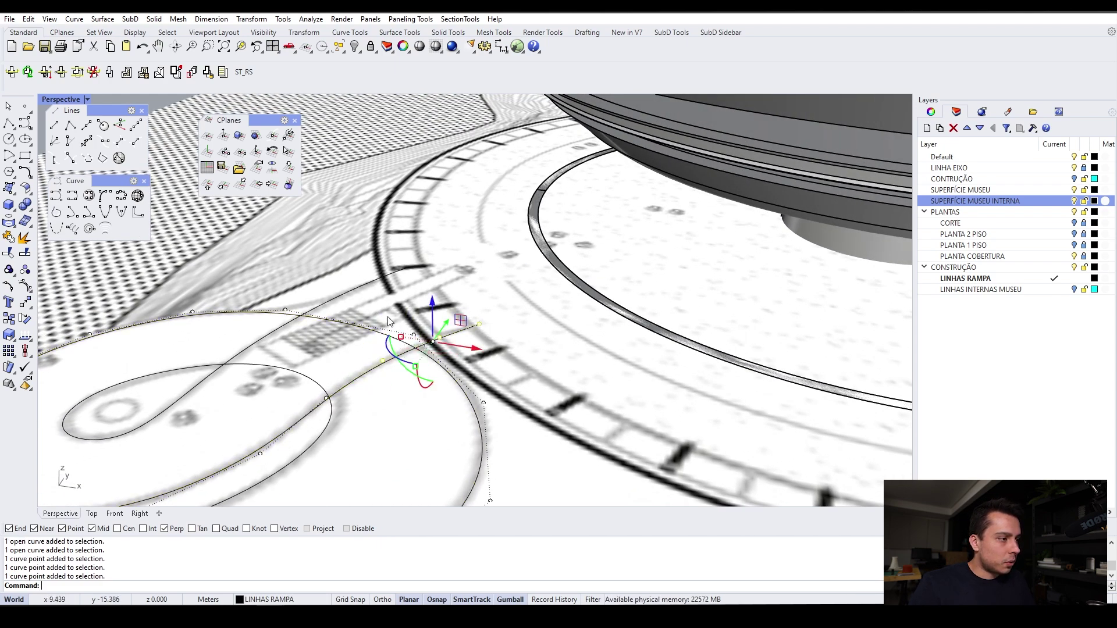
Turn on the control points of both ramp edge curves together
left_click(333, 299)
key("F10")
left_click(338, 297)
left_click(376, 369, "shift")
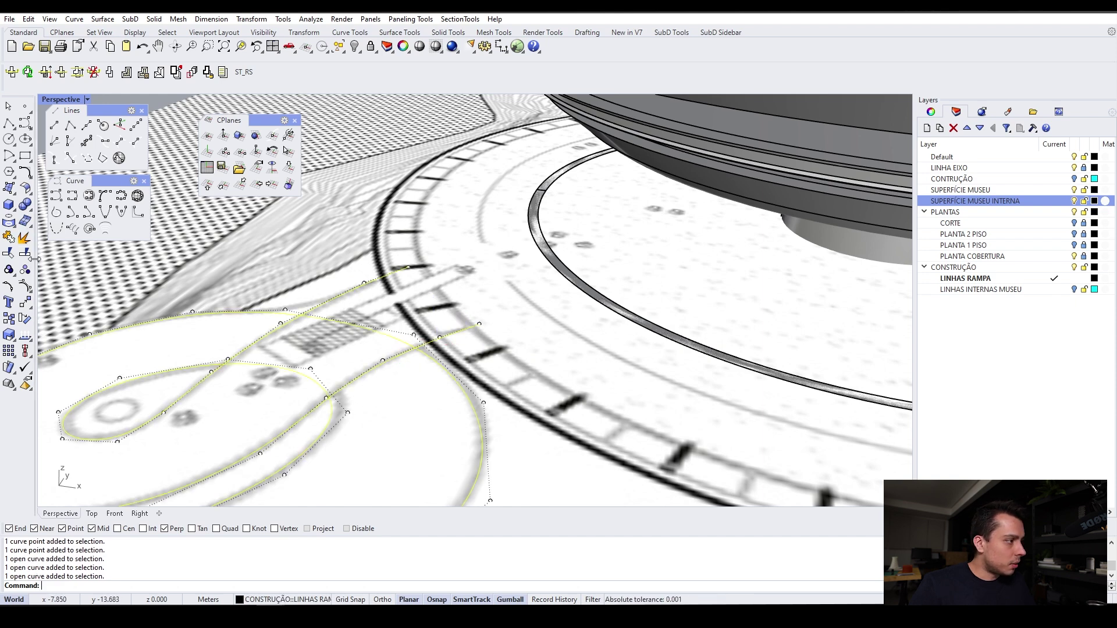
left_click(30, 289)
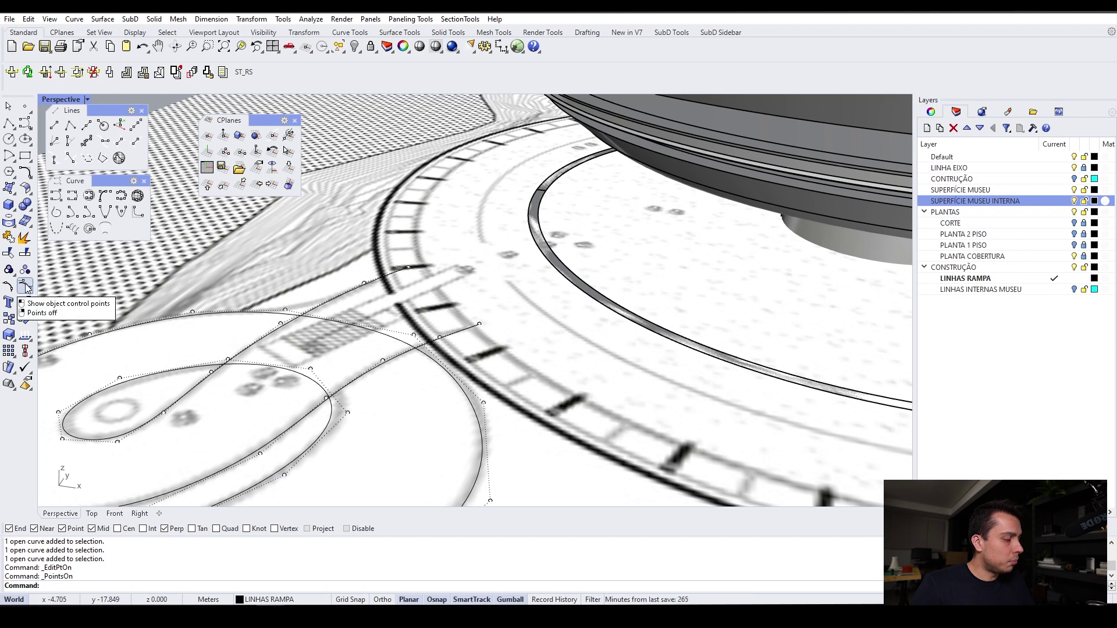
Use SetPt on both ramp edges' last three control points at the museum end, setting only Z and aligning to World
left_click(382, 361)
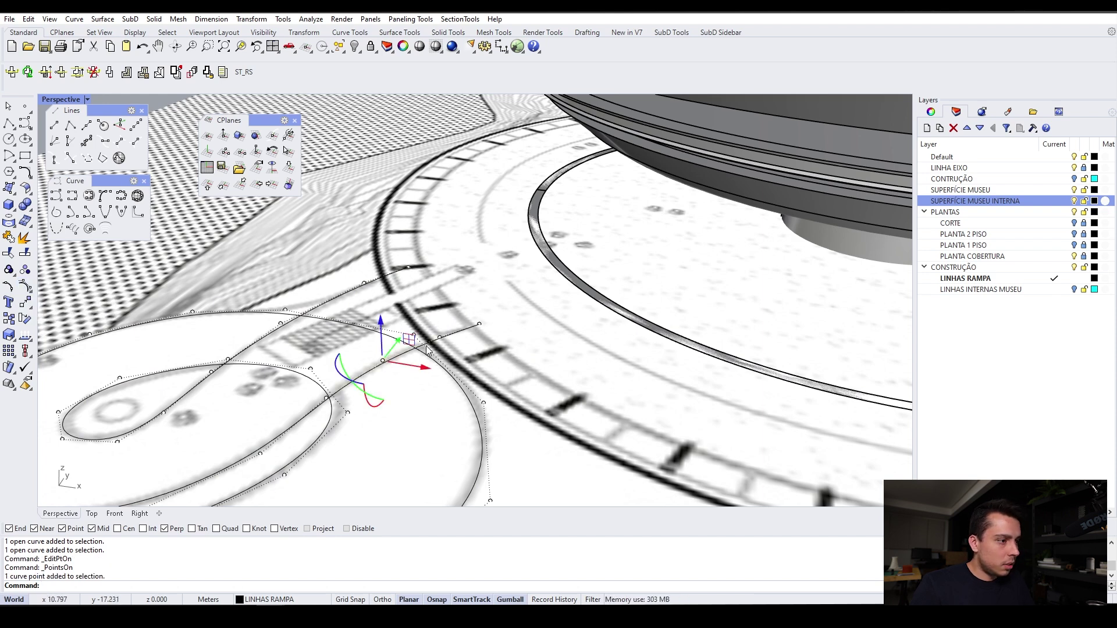
left_click(440, 339, "shift")
left_click(477, 324, "shift")
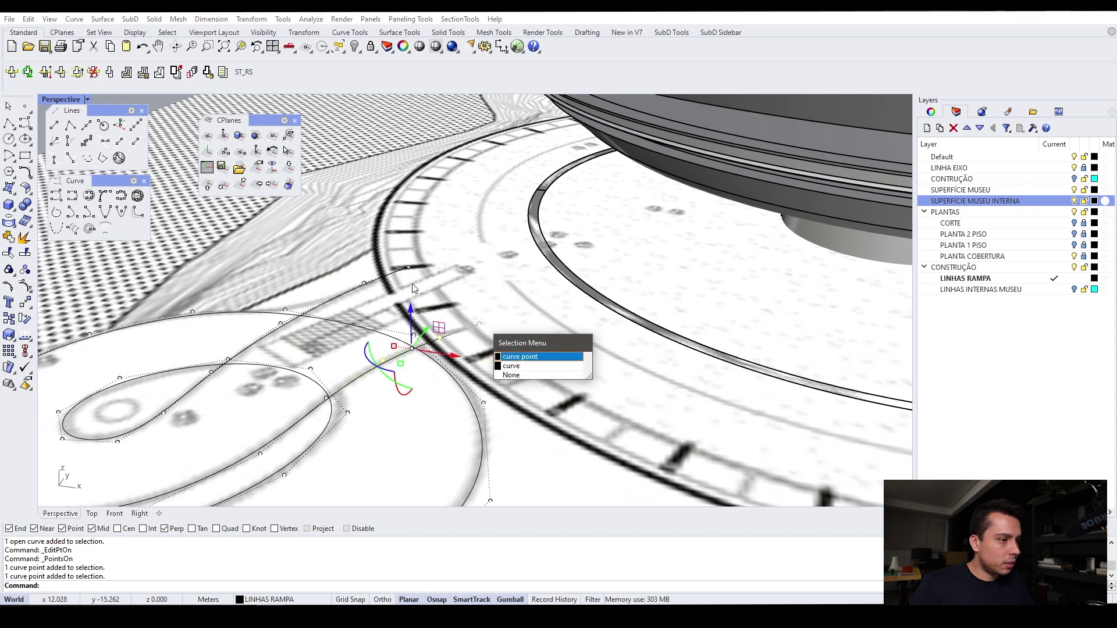
left_click(531, 356)
left_click(409, 270, "shift")
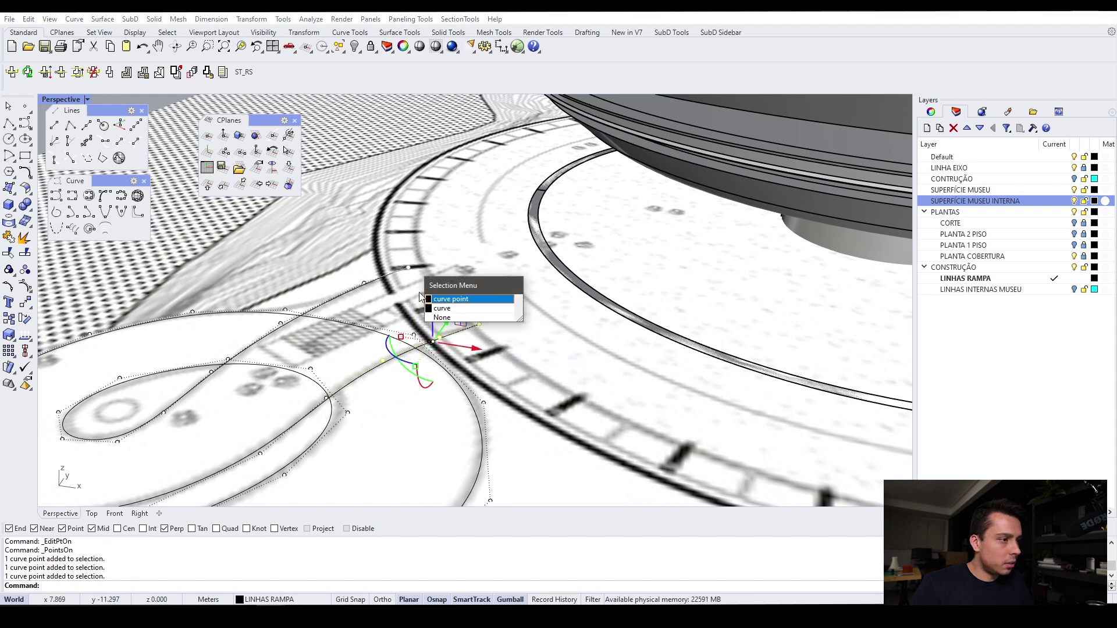
left_click(448, 298)
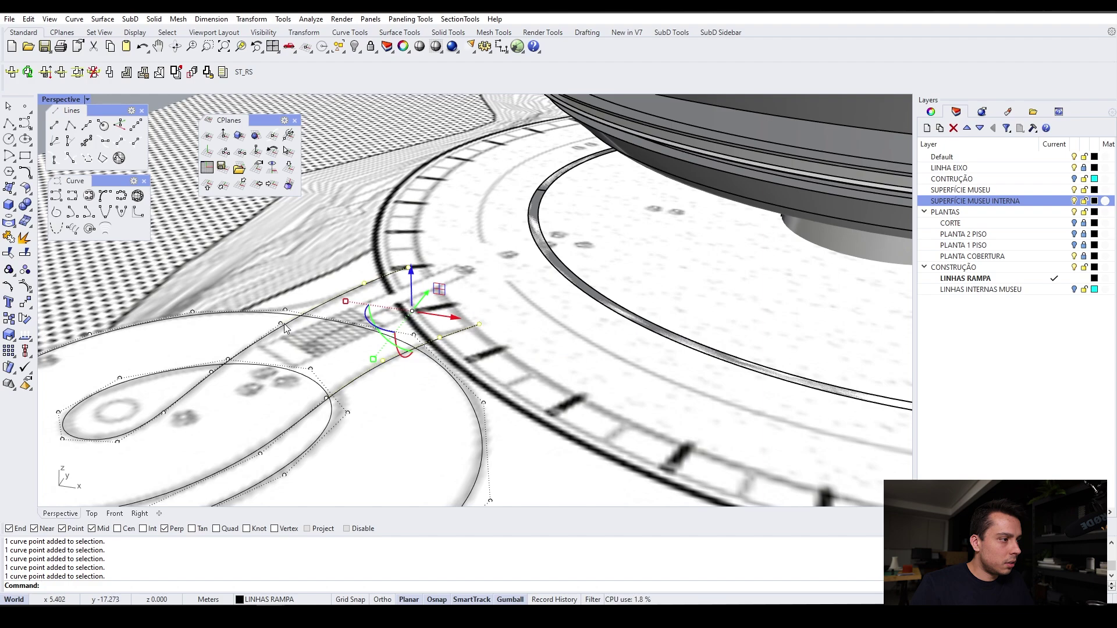
right_click_drag(425, 310, 440, 288)
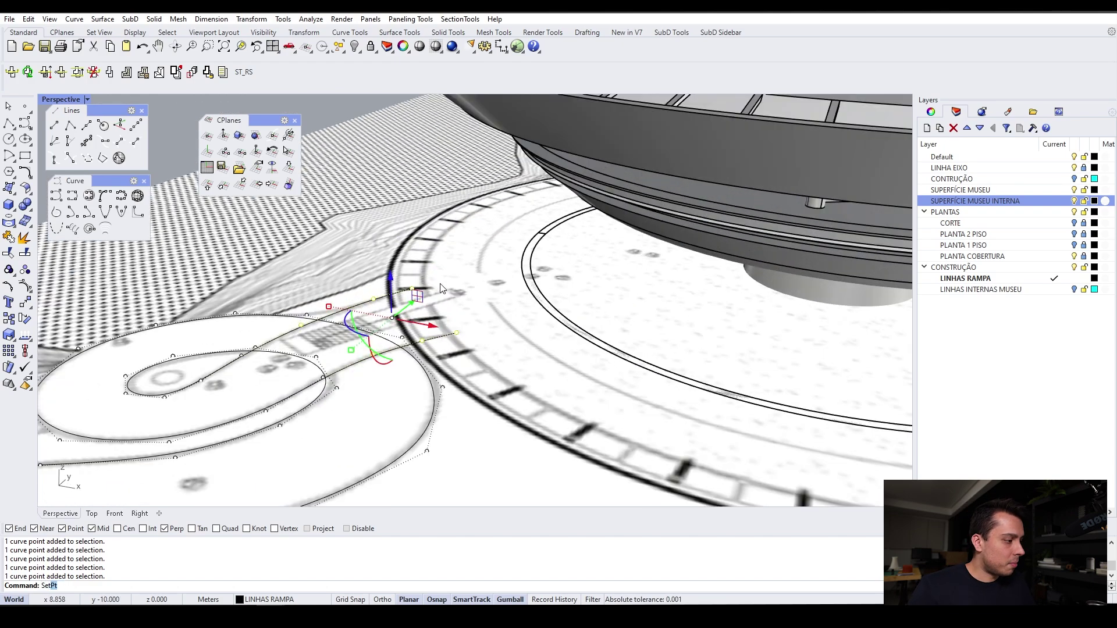
type("Pt")
key("Return")
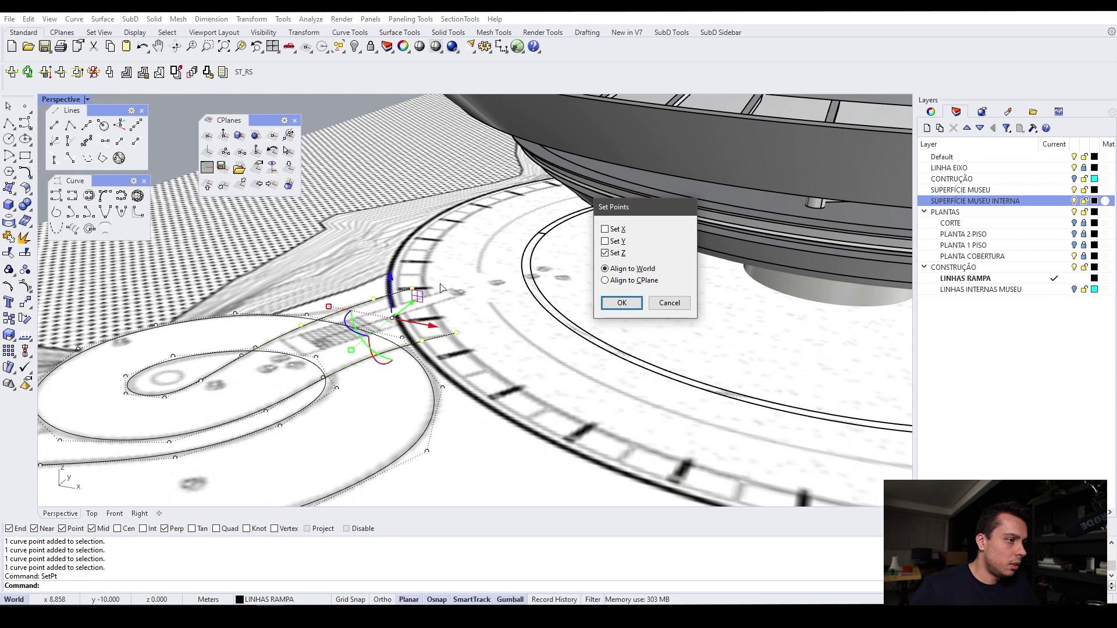
left_click(622, 303)
right_click_drag(629, 304, 628, 269)
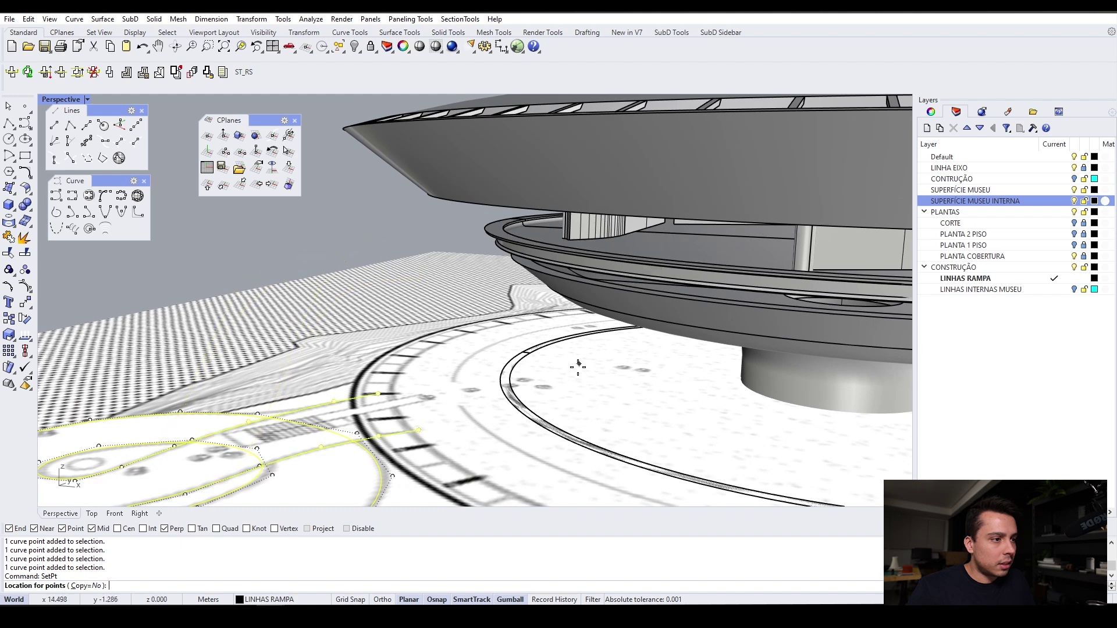